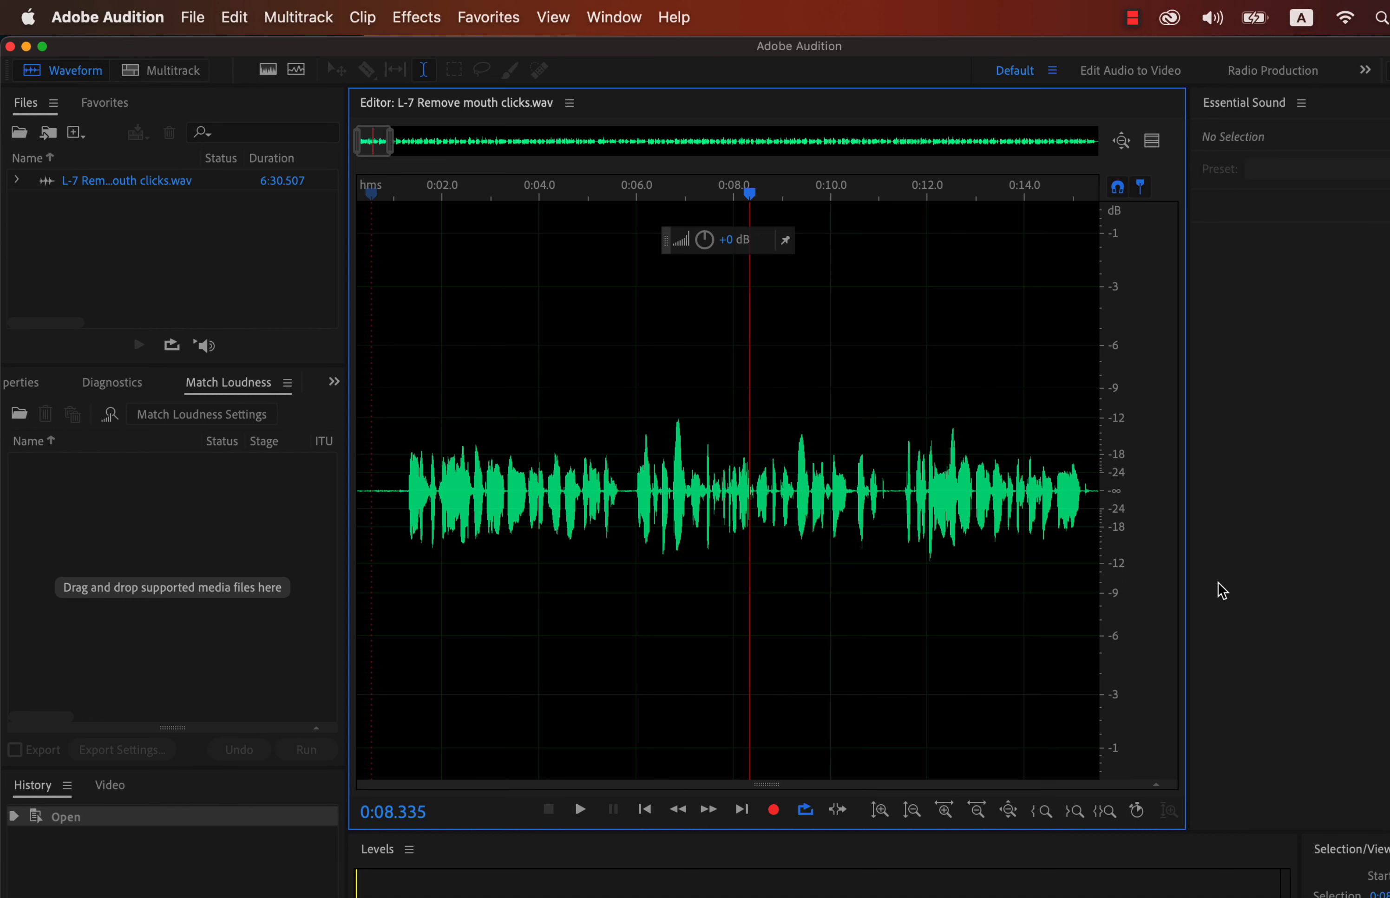
# Step: Switch to Audacity and play the unprocessed recording from about 1 second to hear how it sounds
pyautogui.press('super+Tab')
pyautogui.press('super+Tab')
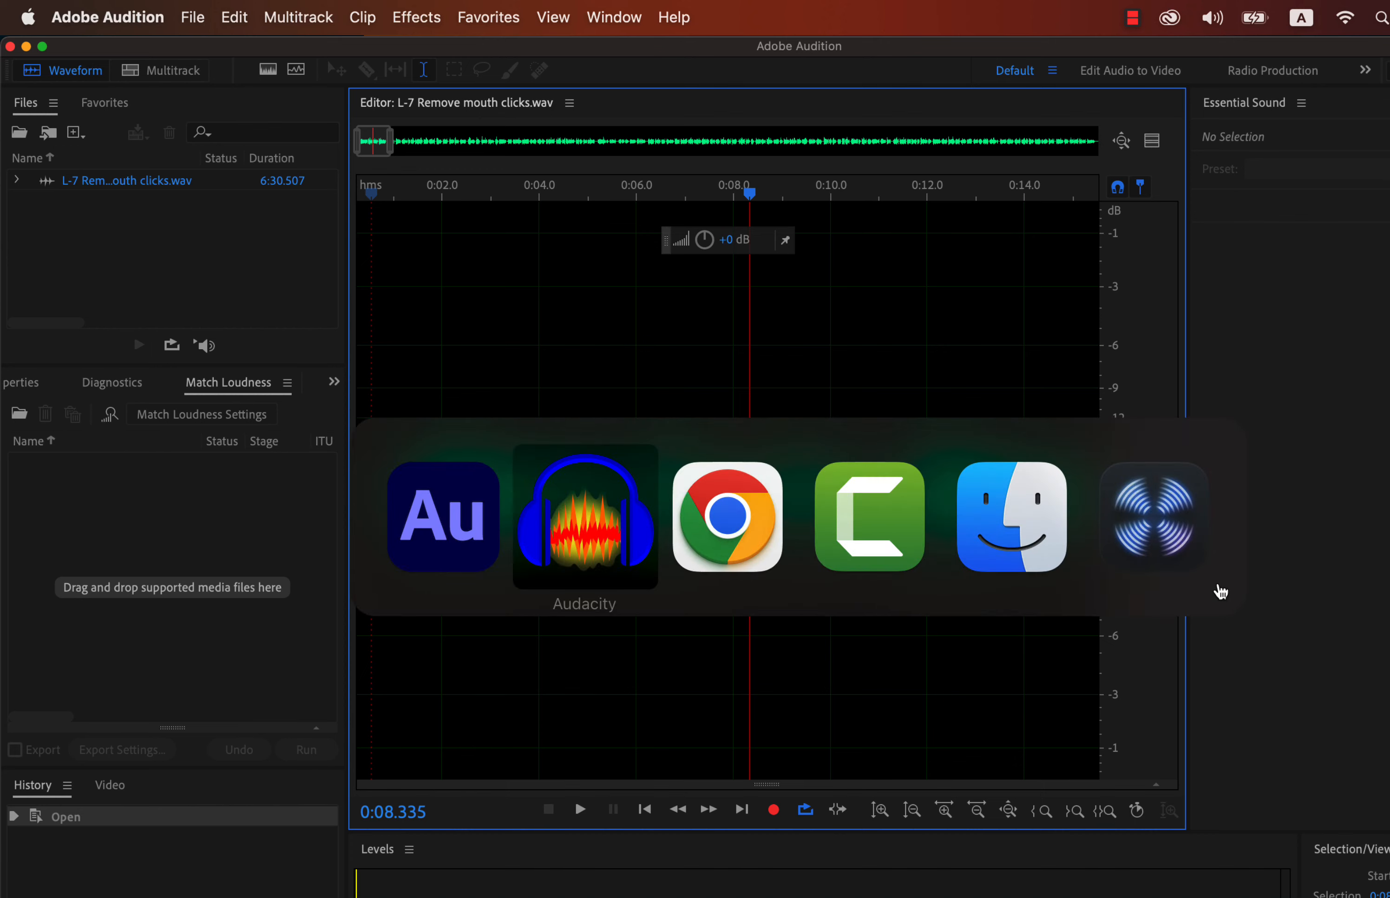
pyautogui.press('super+Tab')
pyautogui.press('super+Tab')
pyautogui.press('super+Tab')
pyautogui.press('super+Tab')
pyautogui.press('super+Tab')
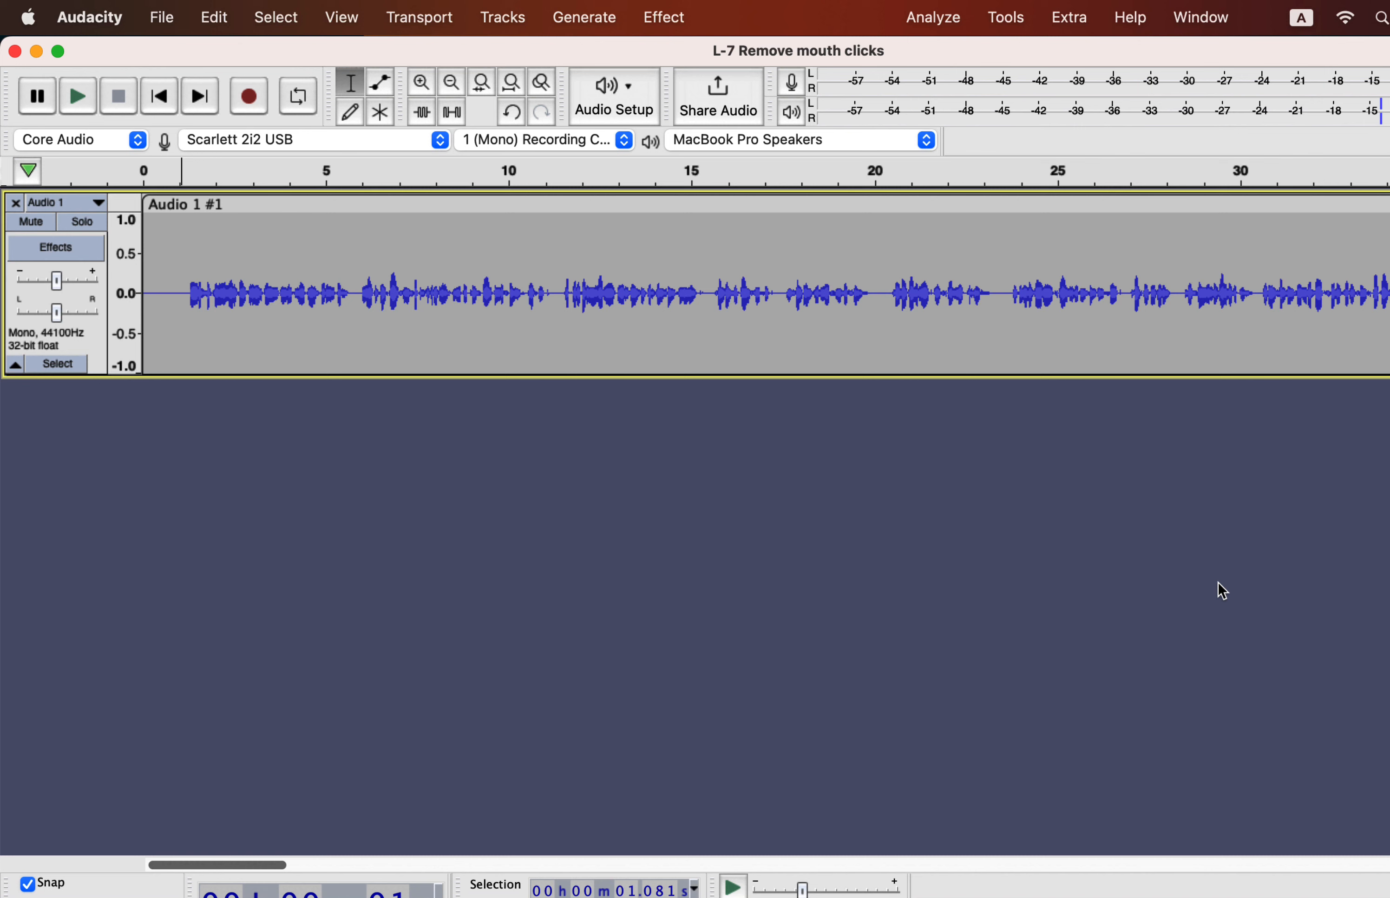
pyautogui.click(183, 277)
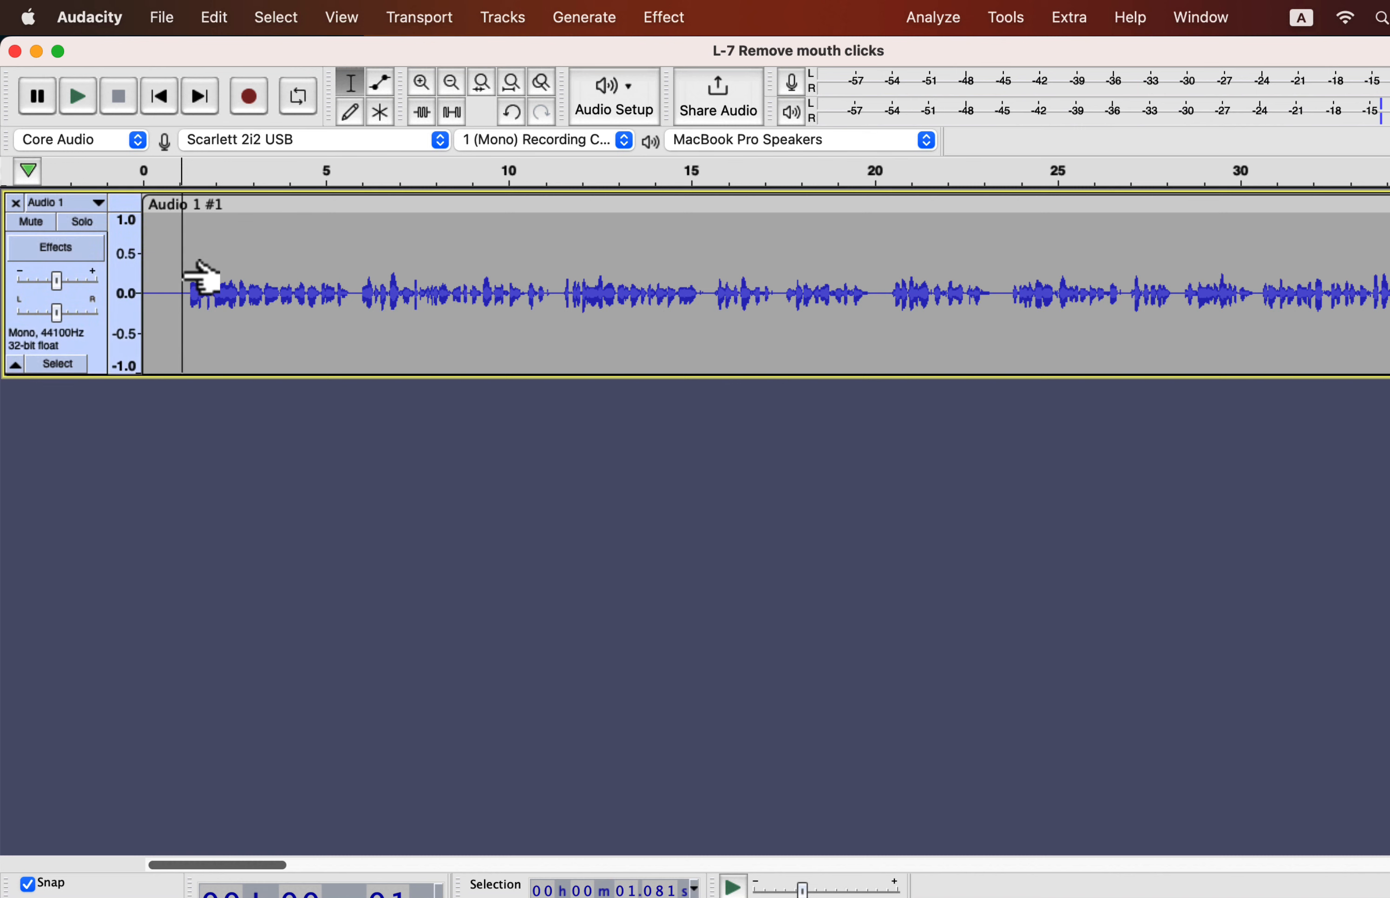
pyautogui.press('space')
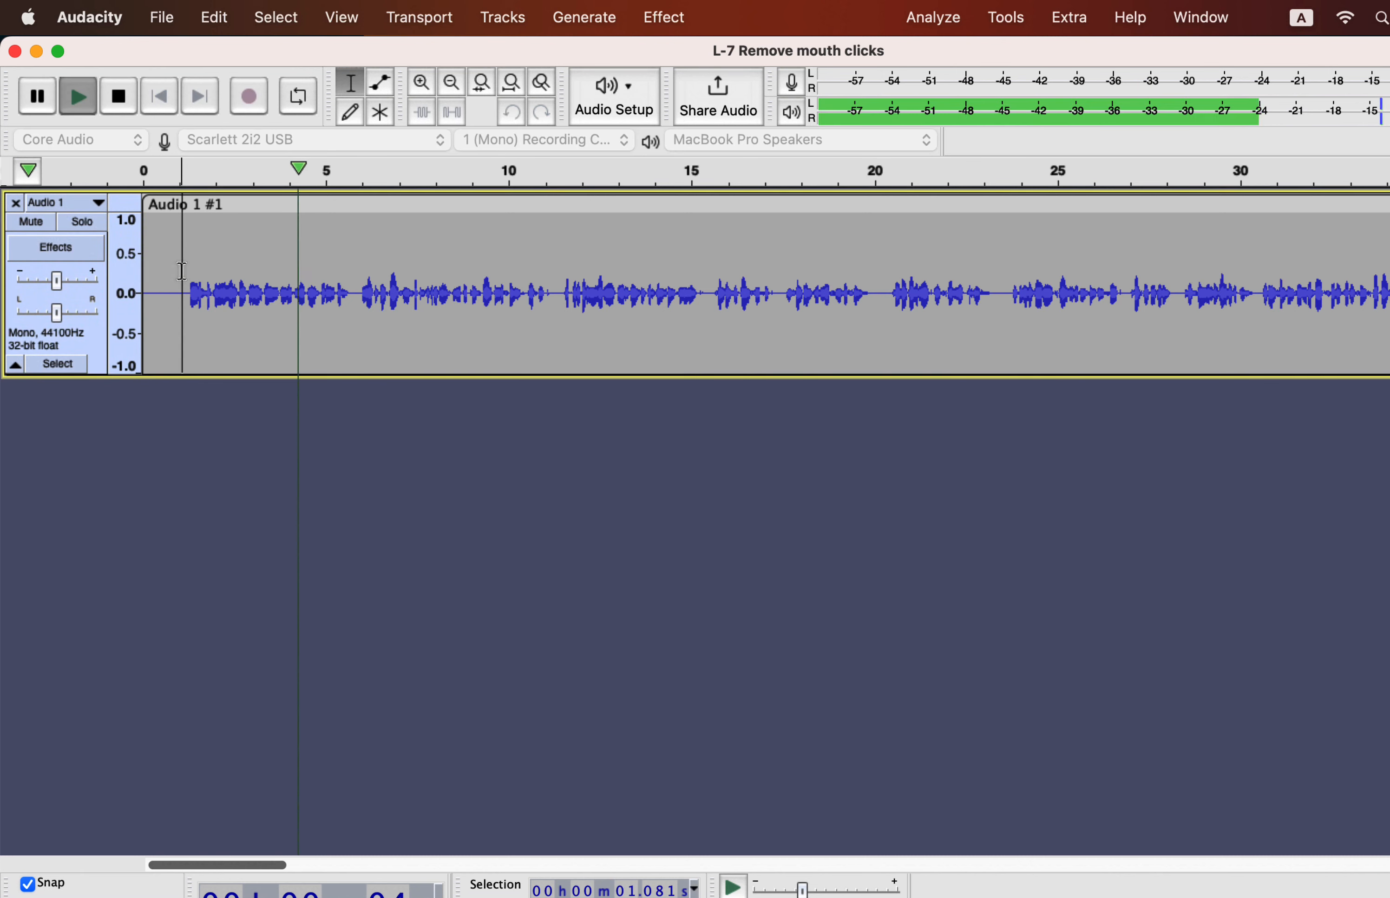
pyautogui.press('space')
# Step: Switch to Adobe Audition and listen to the opening seconds of the unprocessed recording
pyautogui.press('super+Tab')
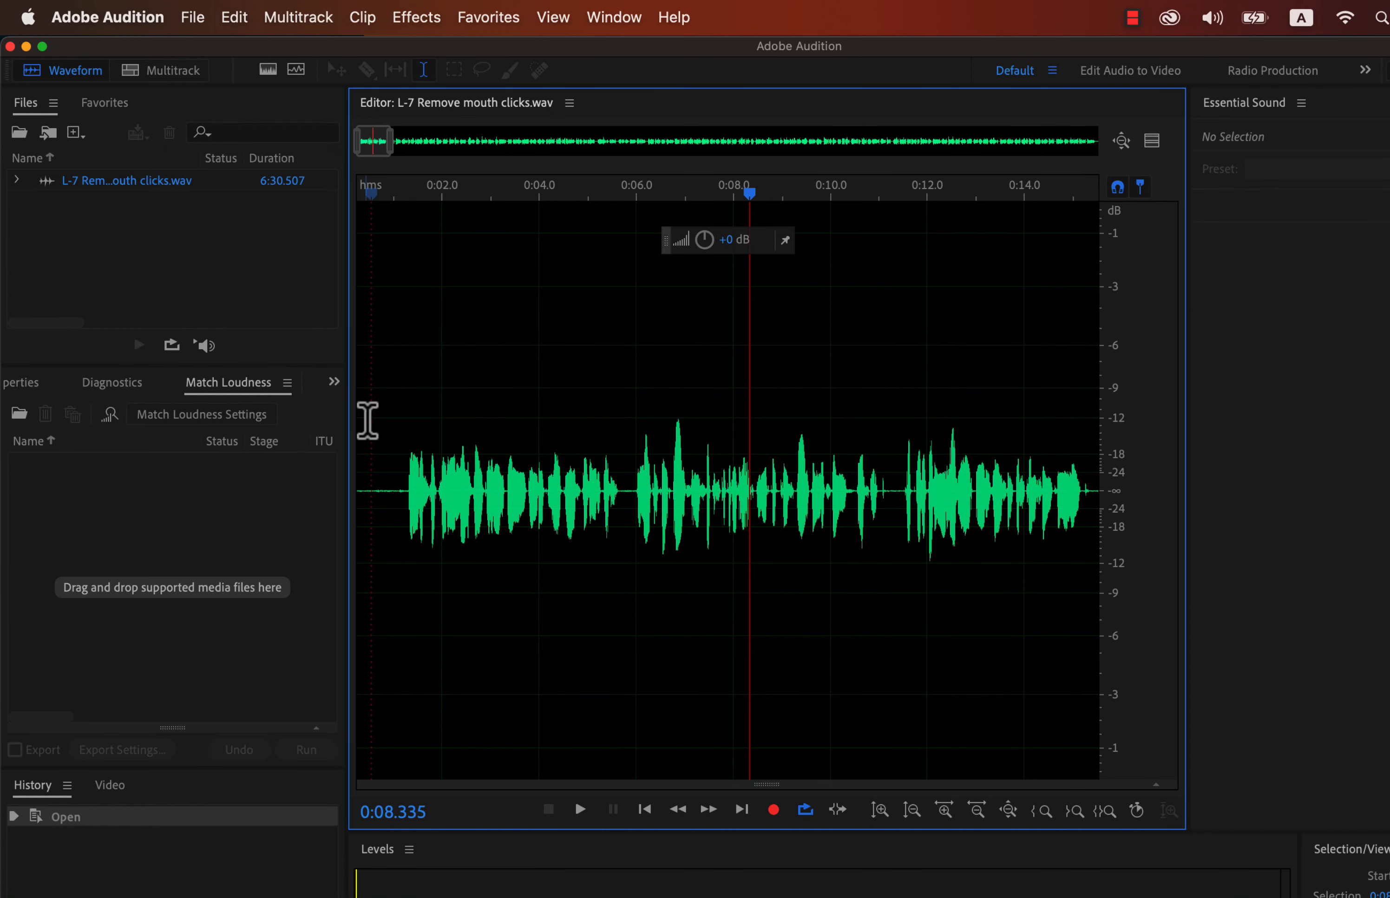
pyautogui.press('space')
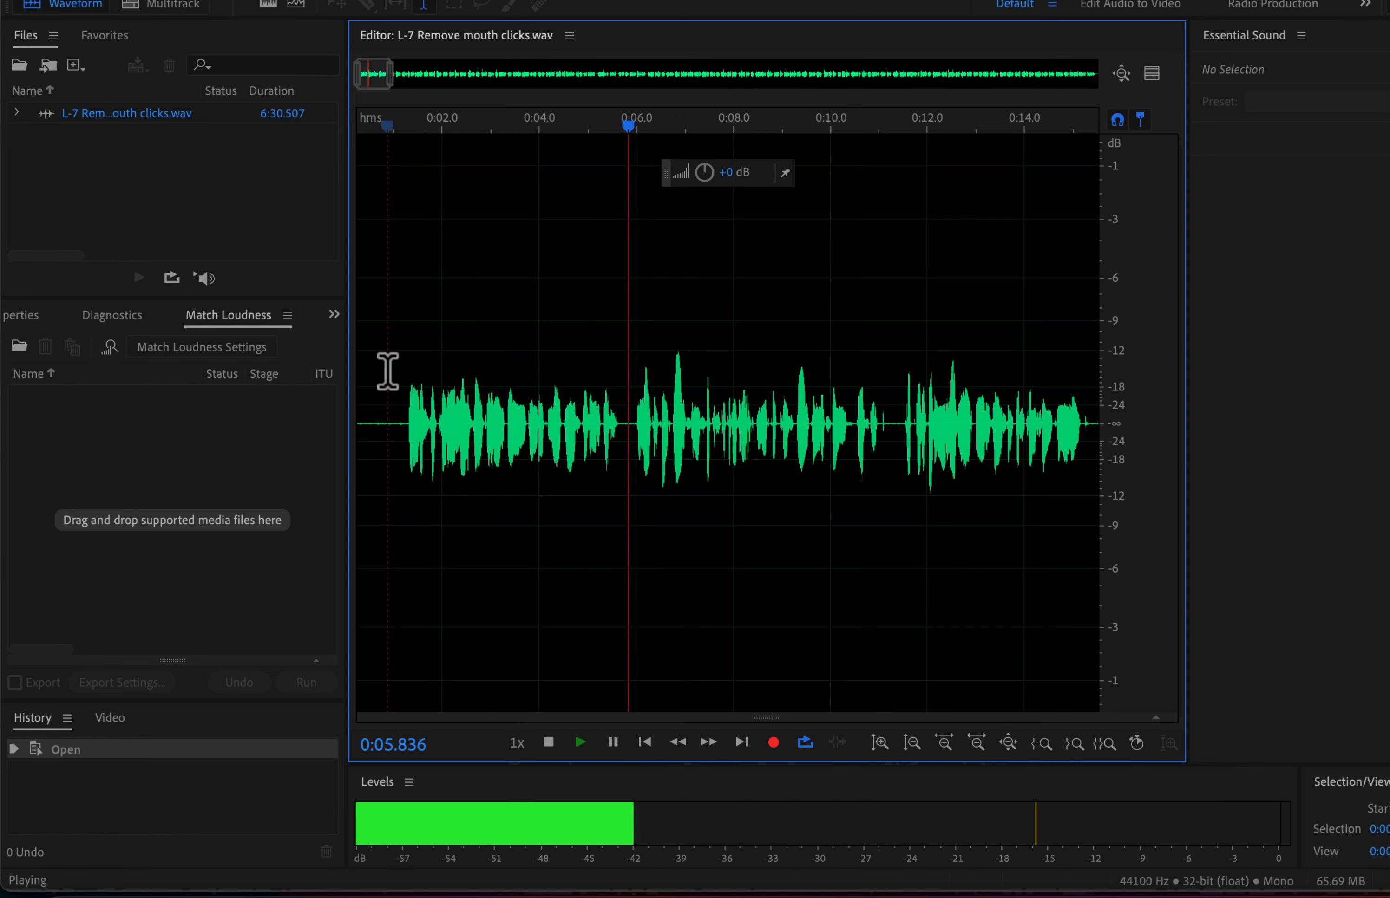
pyautogui.press('space')
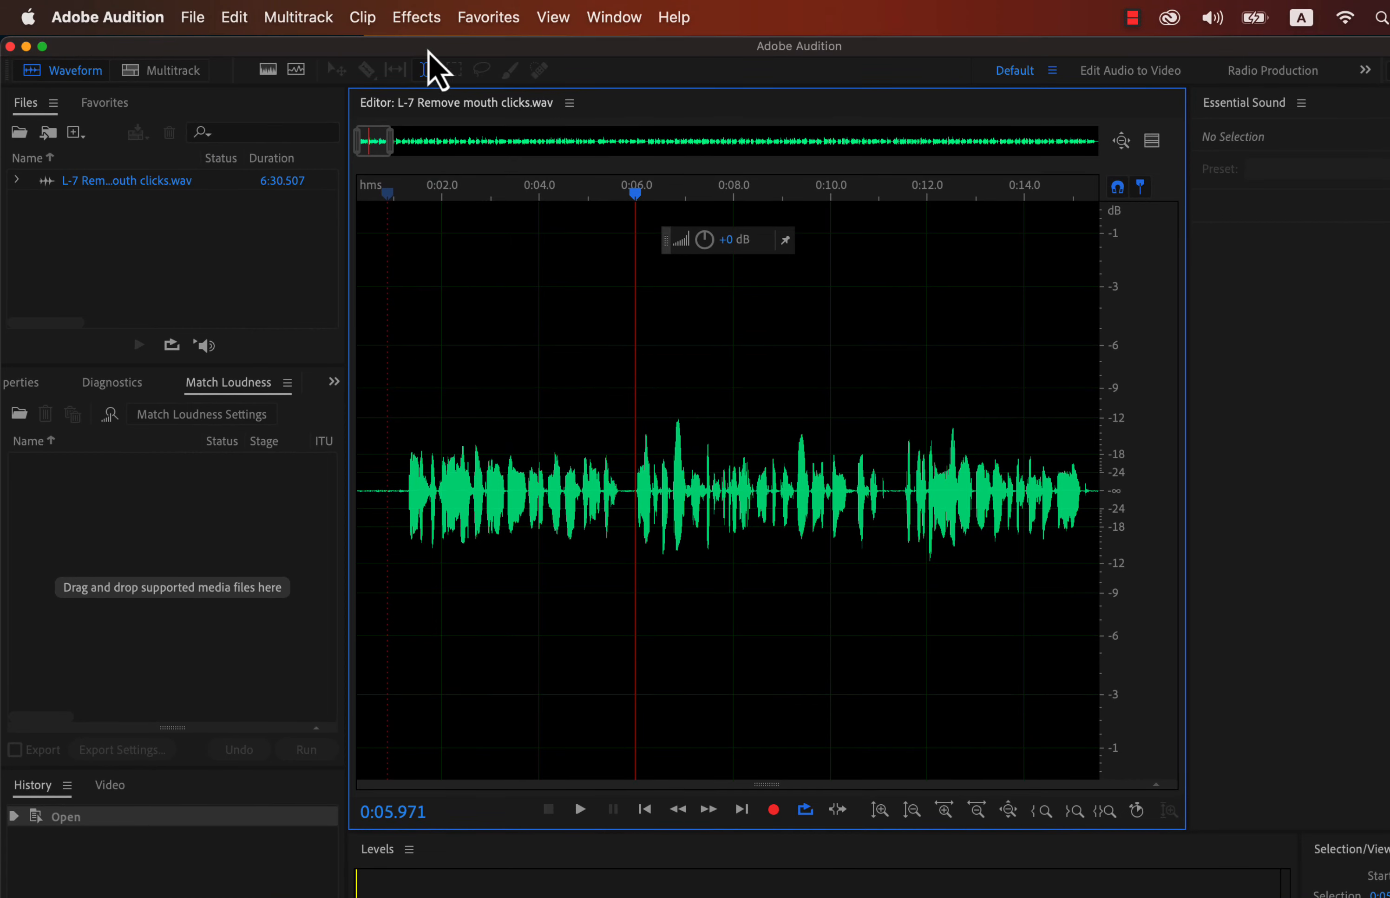
# Step: Open the iZotope Nectar 3 AU effect and start its Vocal Assistant with the Assist option
pyautogui.click(419, 23)
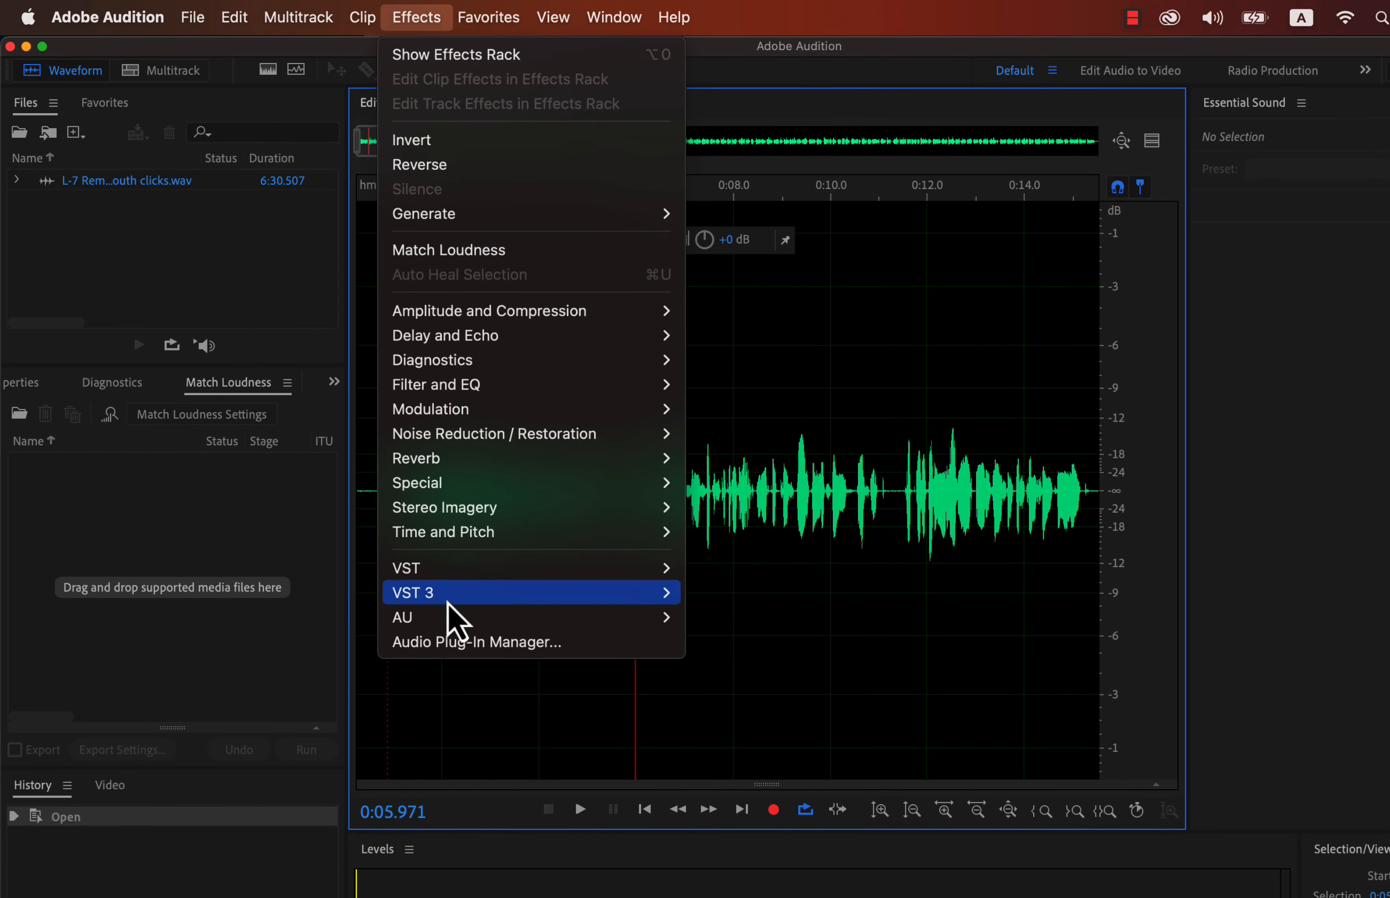
pyautogui.moveTo(460, 624)
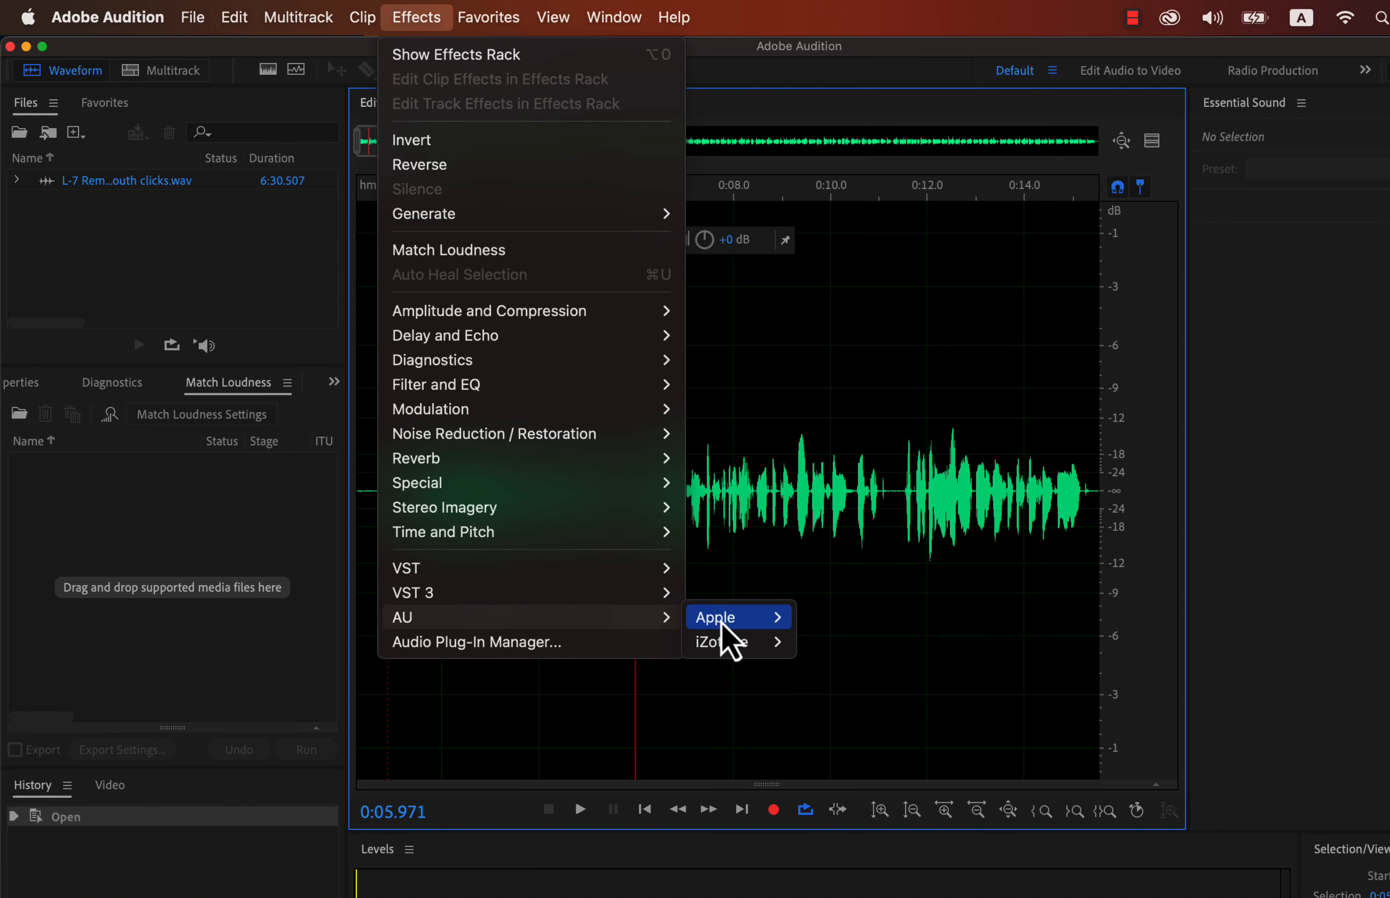
pyautogui.moveTo(727, 644)
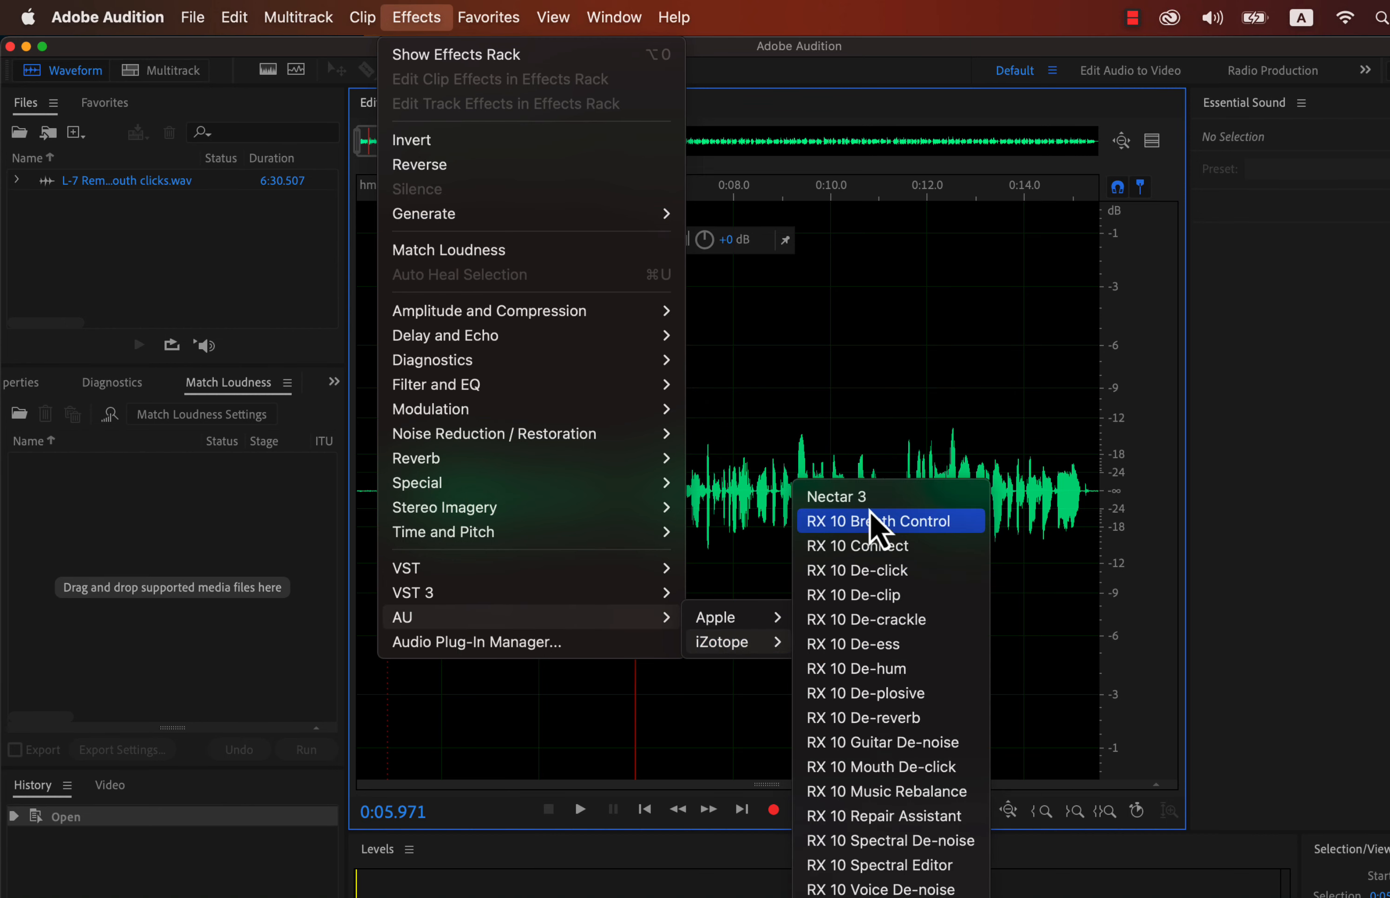
pyautogui.click(866, 497)
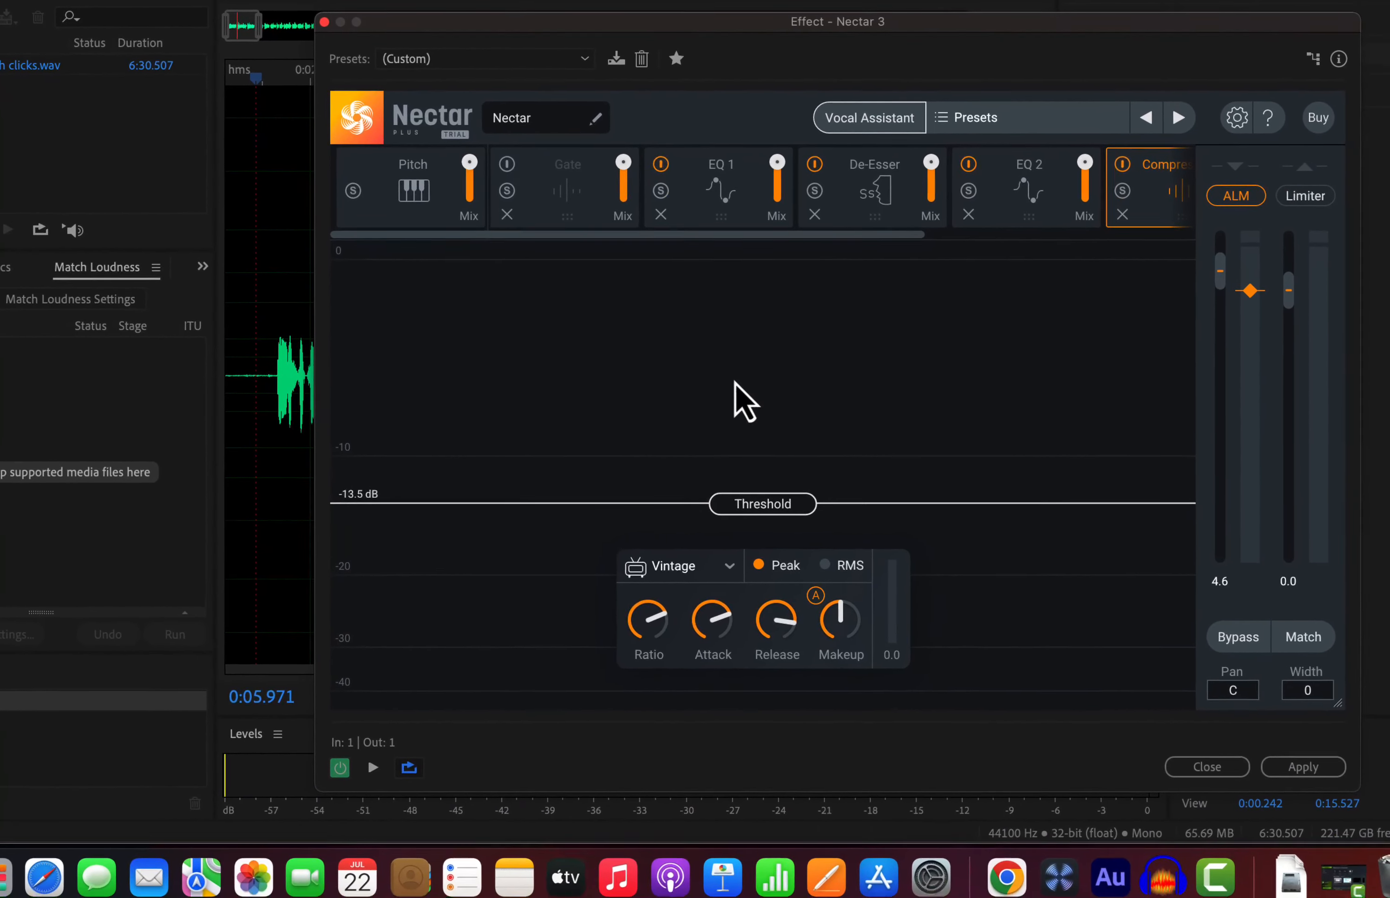
pyautogui.click(983, 245)
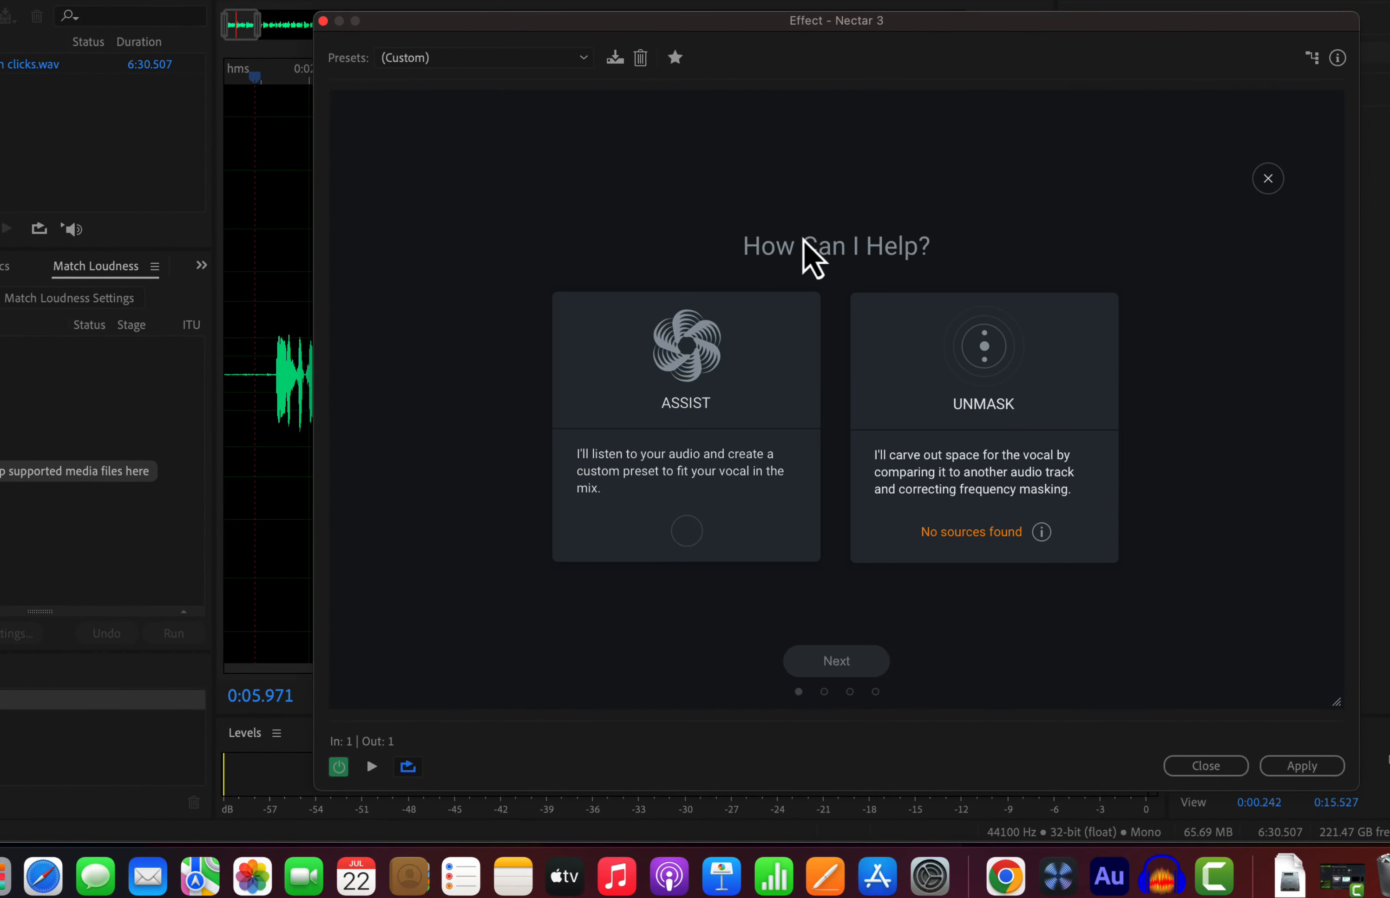
pyautogui.click(691, 533)
pyautogui.click(821, 666)
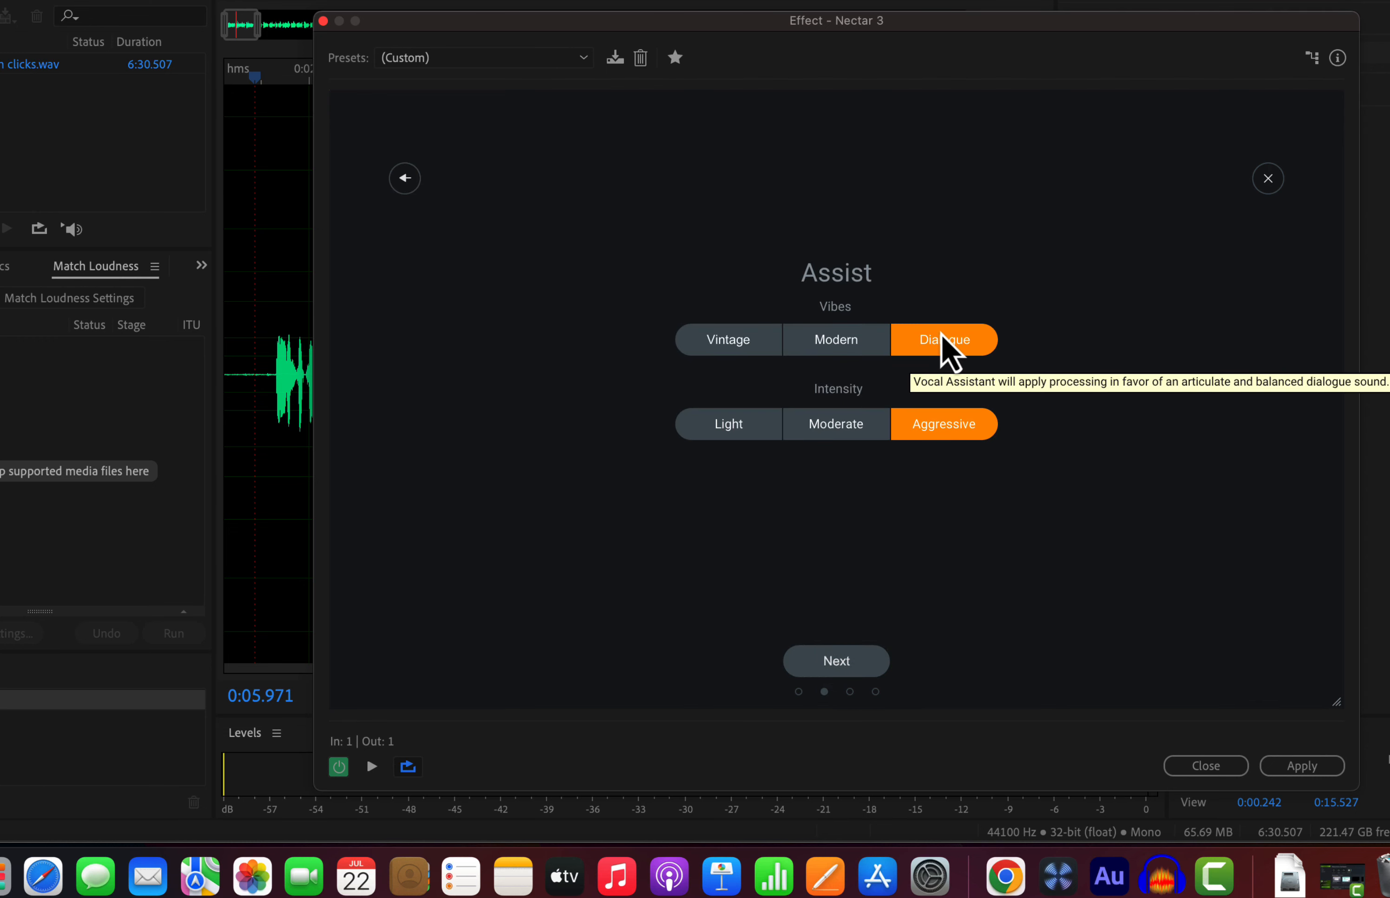
# Step: Configure the Vocal Assistant with the Dialogue vibe and Moderate intensity, and proceed to the audio analysis
pyautogui.click(841, 348)
pyautogui.click(756, 347)
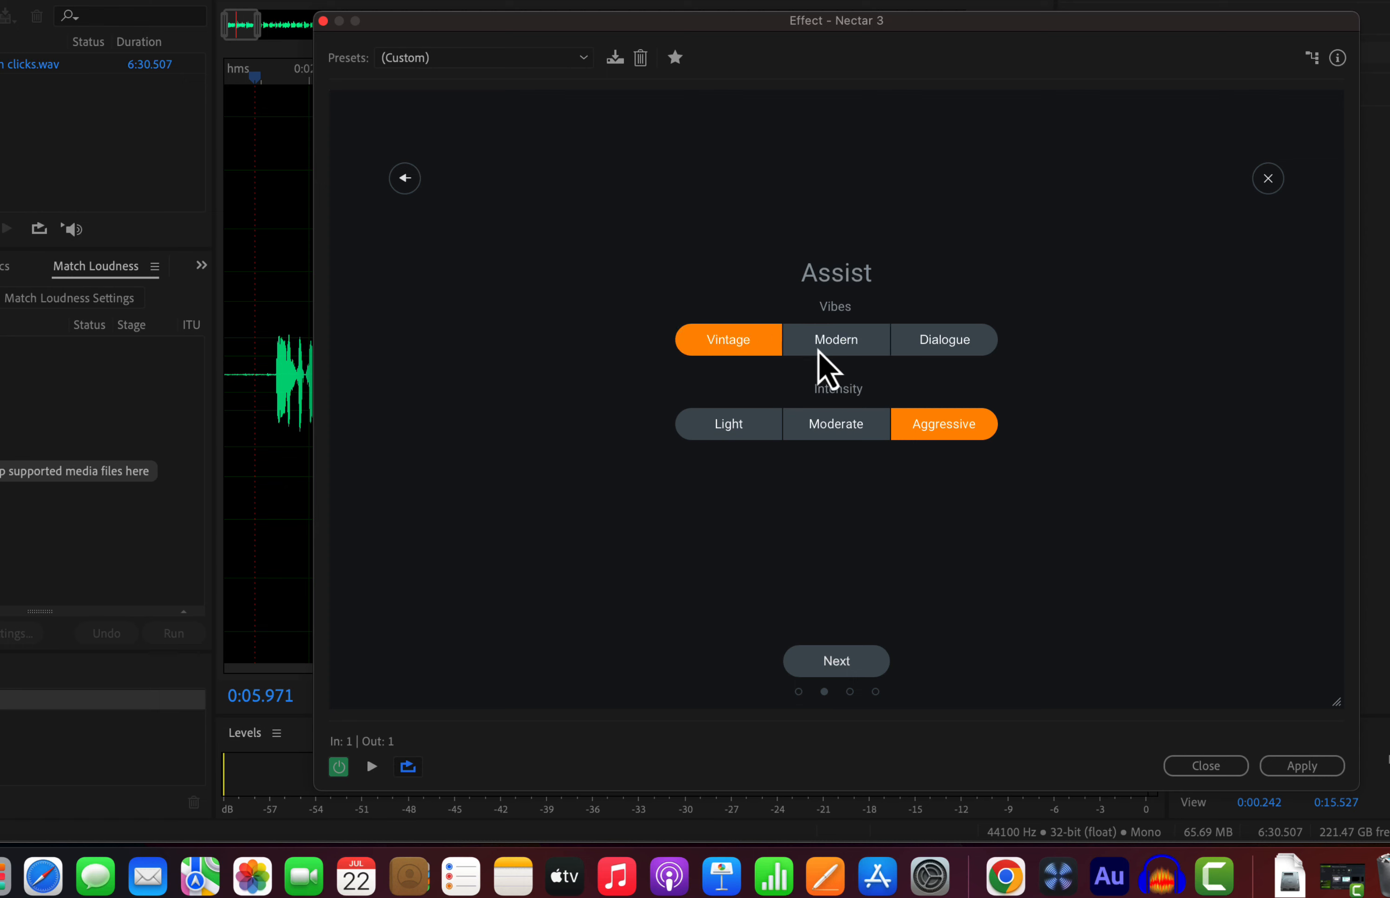
pyautogui.click(834, 350)
pyautogui.click(934, 351)
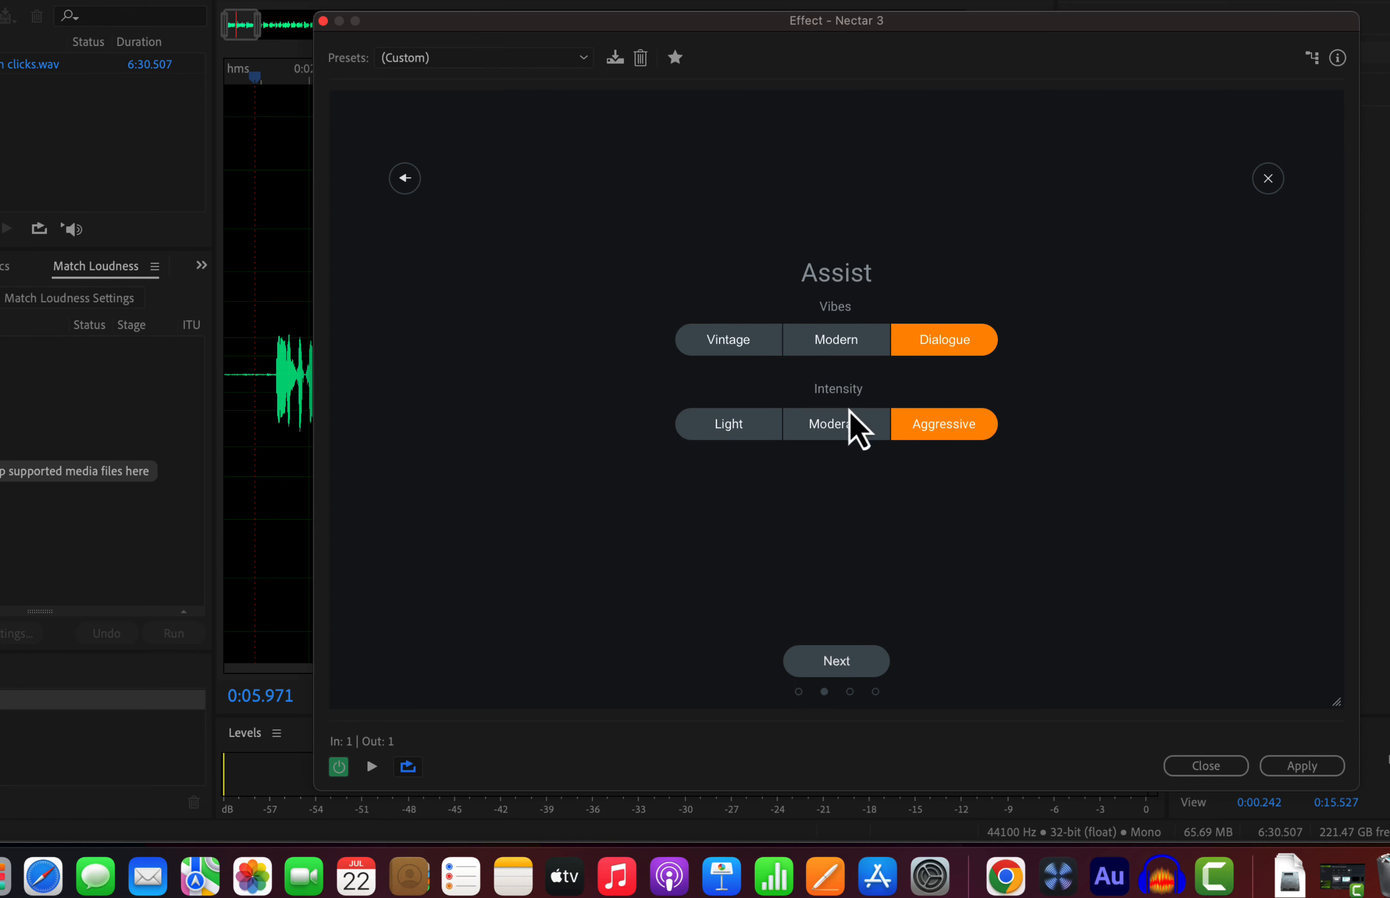
pyautogui.click(836, 425)
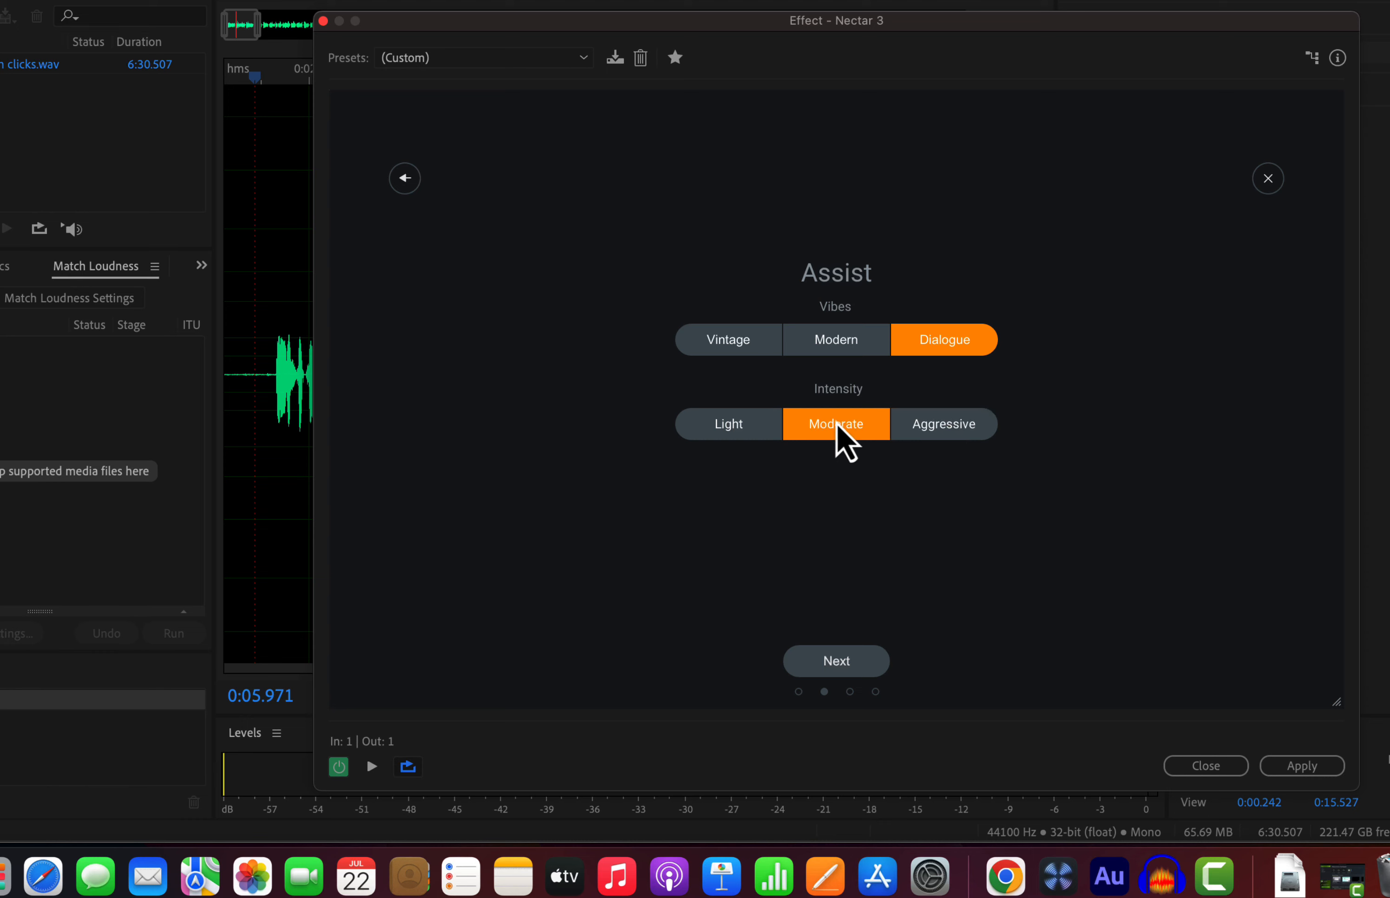
pyautogui.click(831, 662)
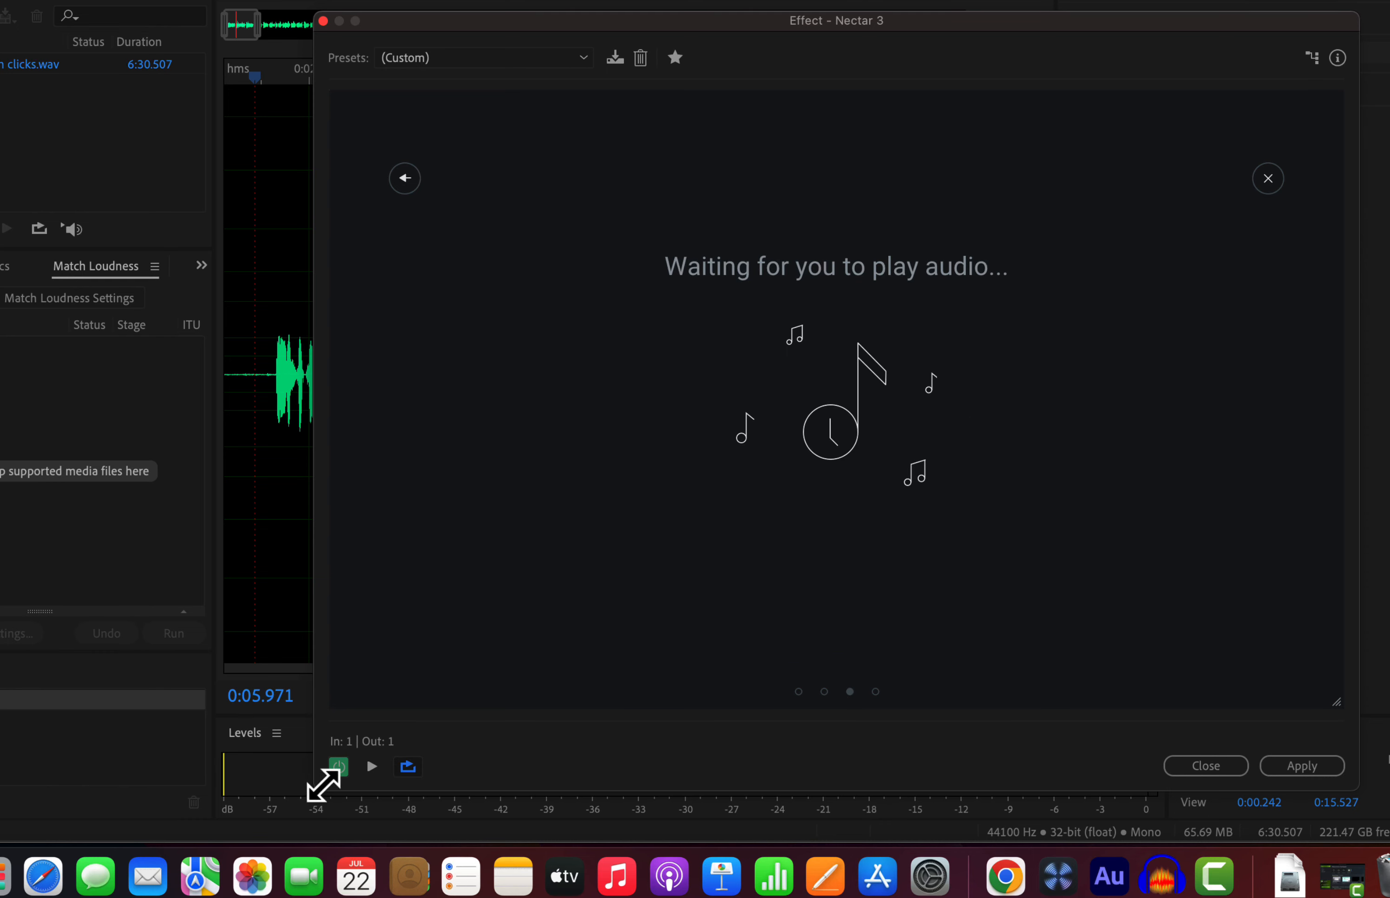
# Step: Accept the Vocal Assistant's suggestion after it analyzes the playing recording, and apply Nectar 3 to the whole file
pyautogui.click(372, 768)
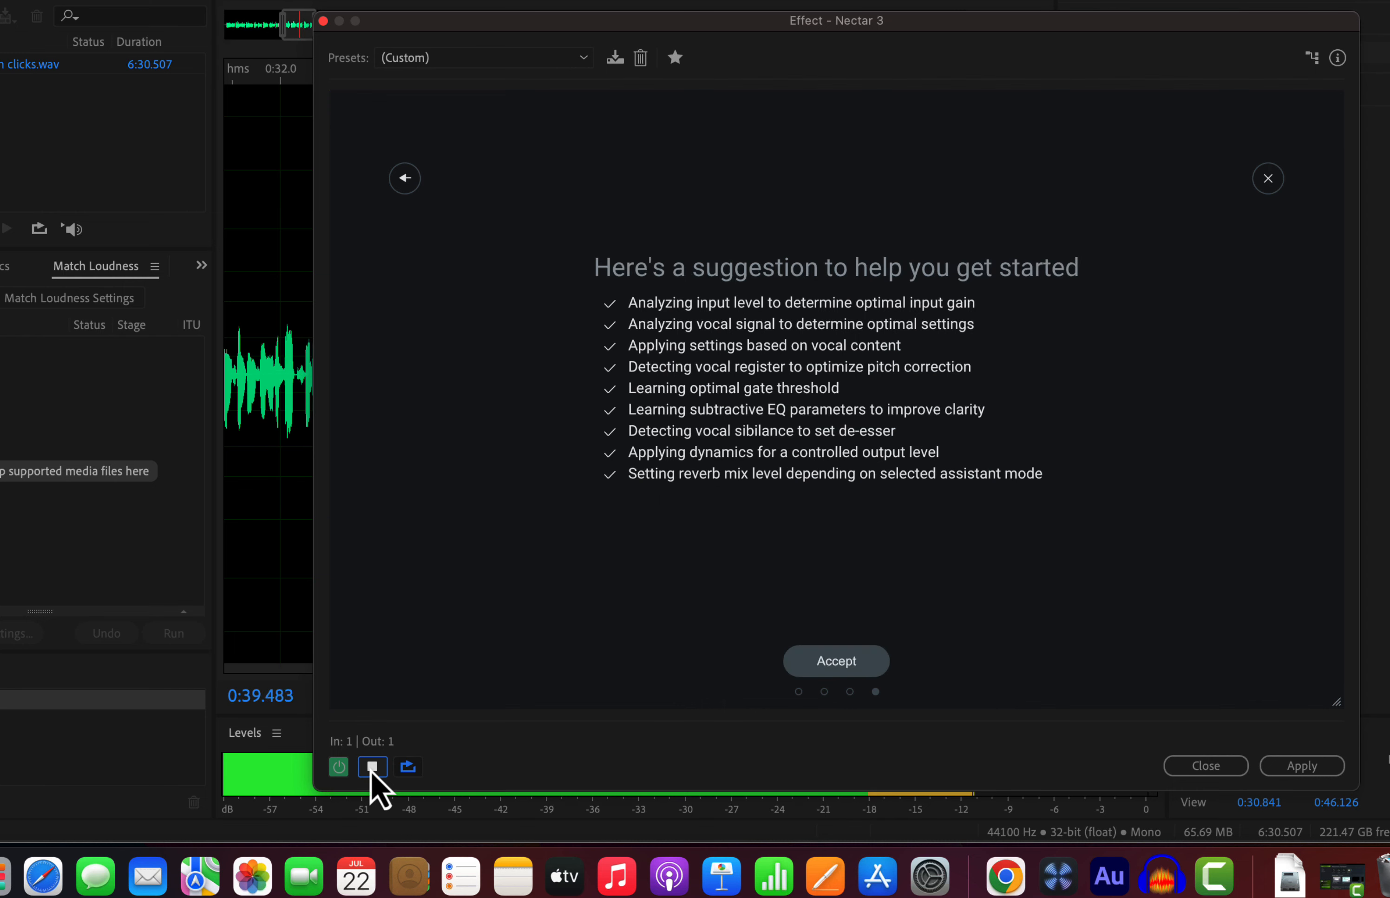
pyautogui.click(371, 767)
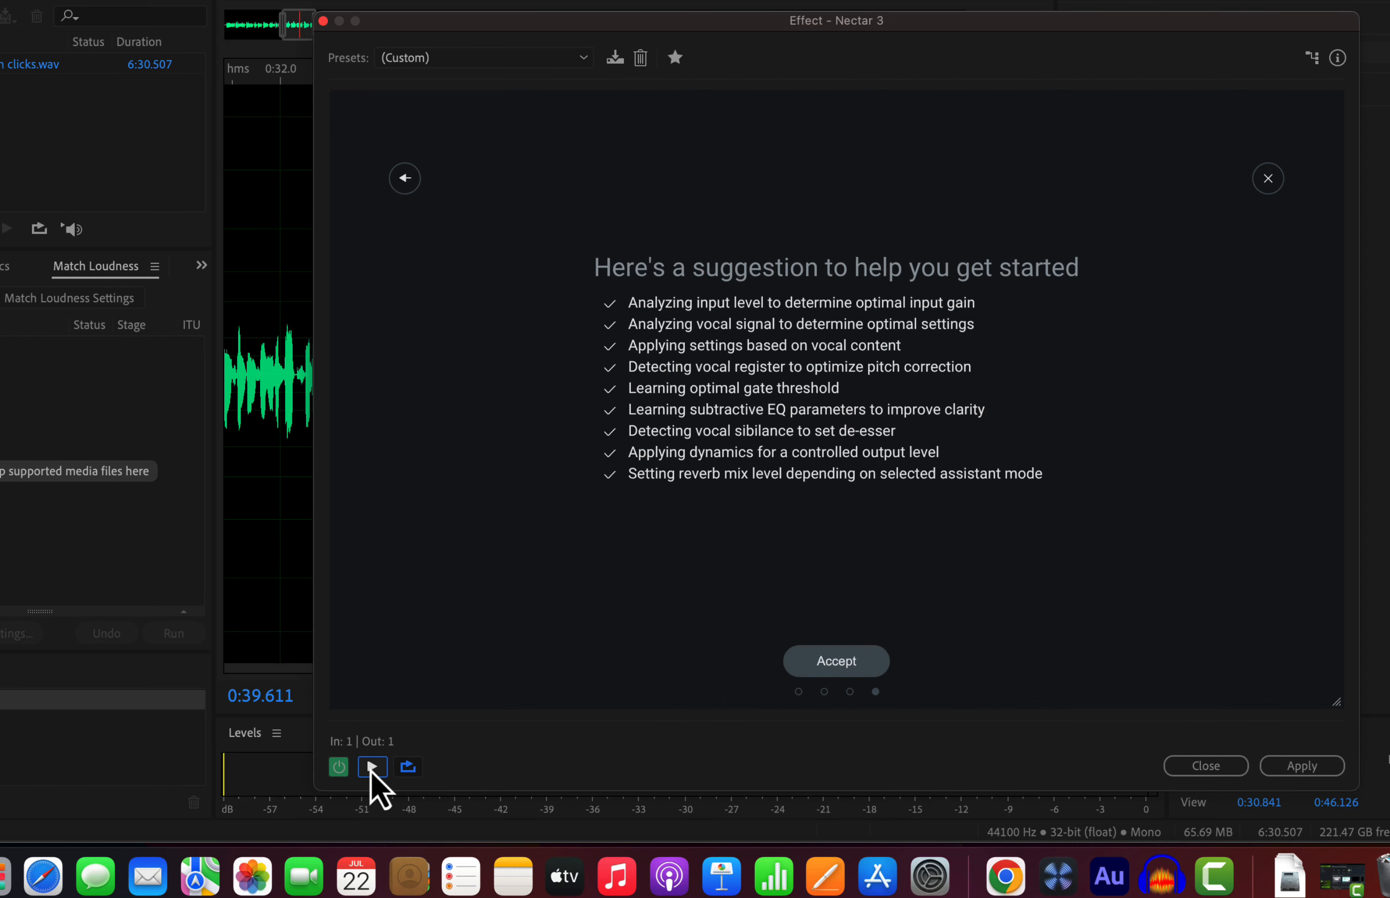
pyautogui.click(842, 665)
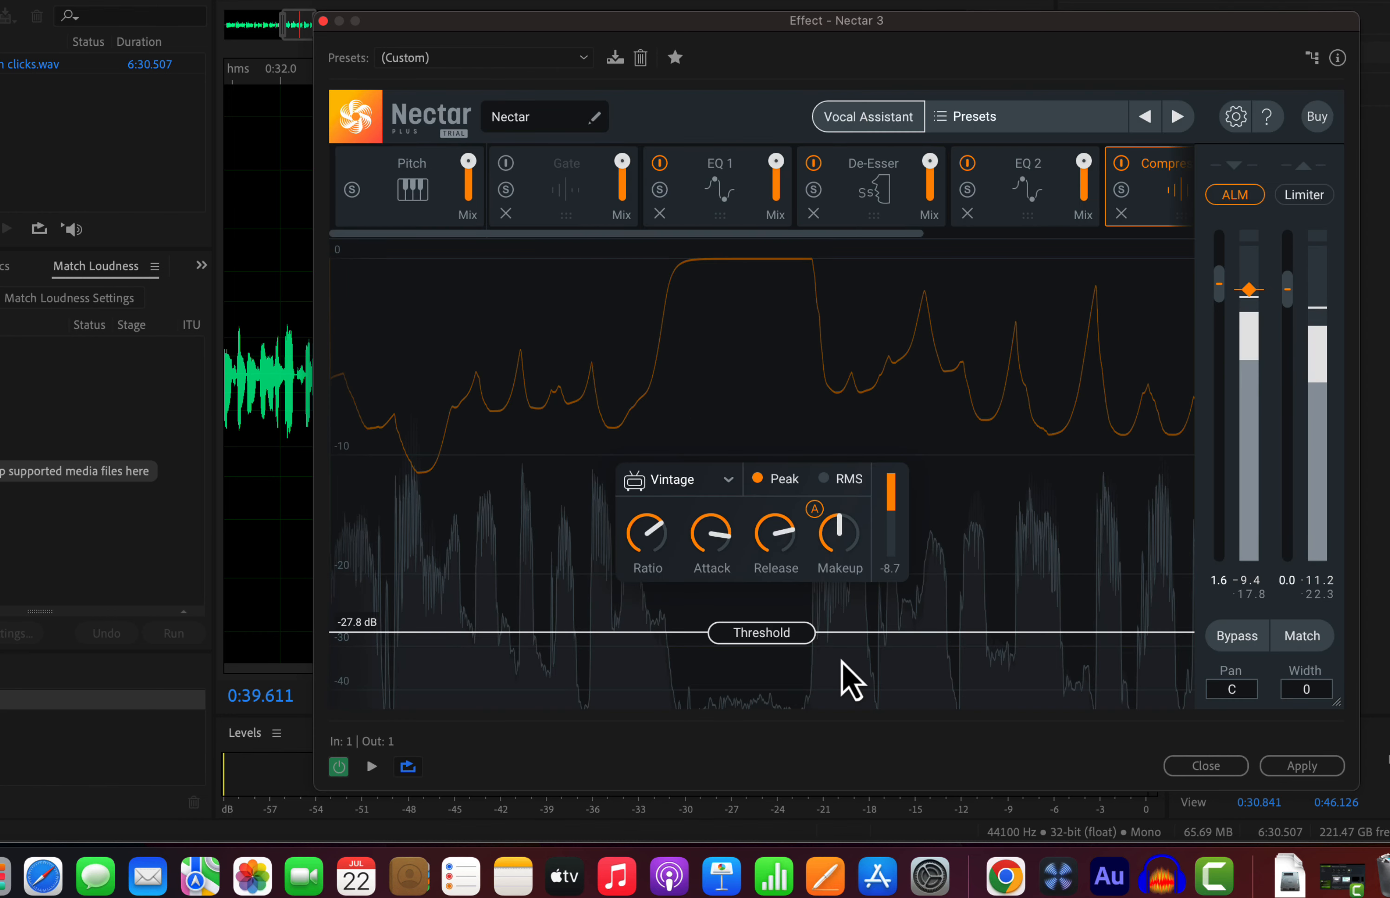
pyautogui.click(1305, 768)
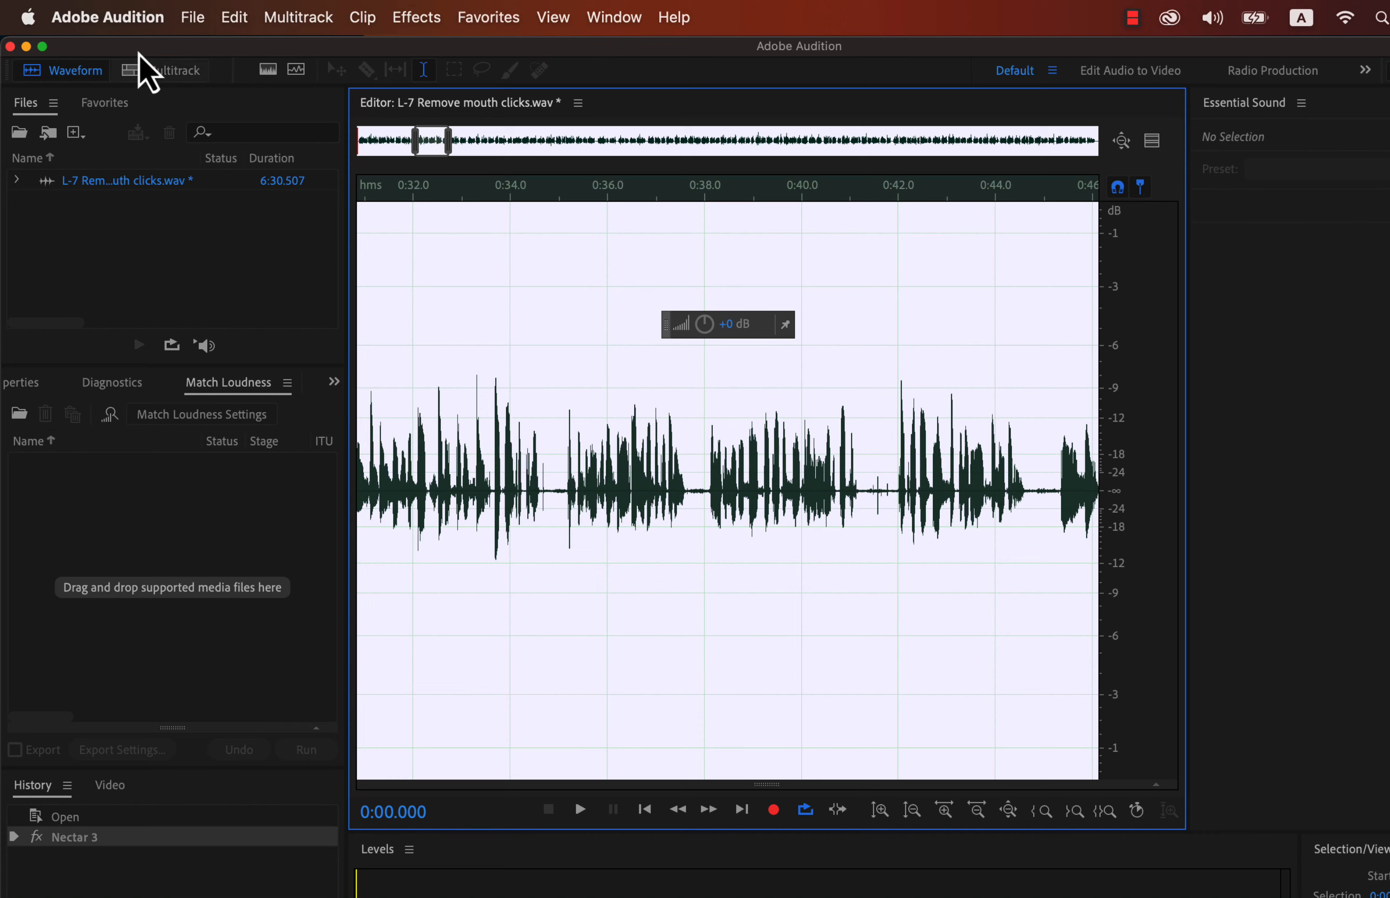
# Step: Export the processed audio as a Wave PCM file, adding "Nectar" before L-7 Remove mouth clicks_01.wav in its name
pyautogui.click(189, 18)
pyautogui.moveTo(472, 489)
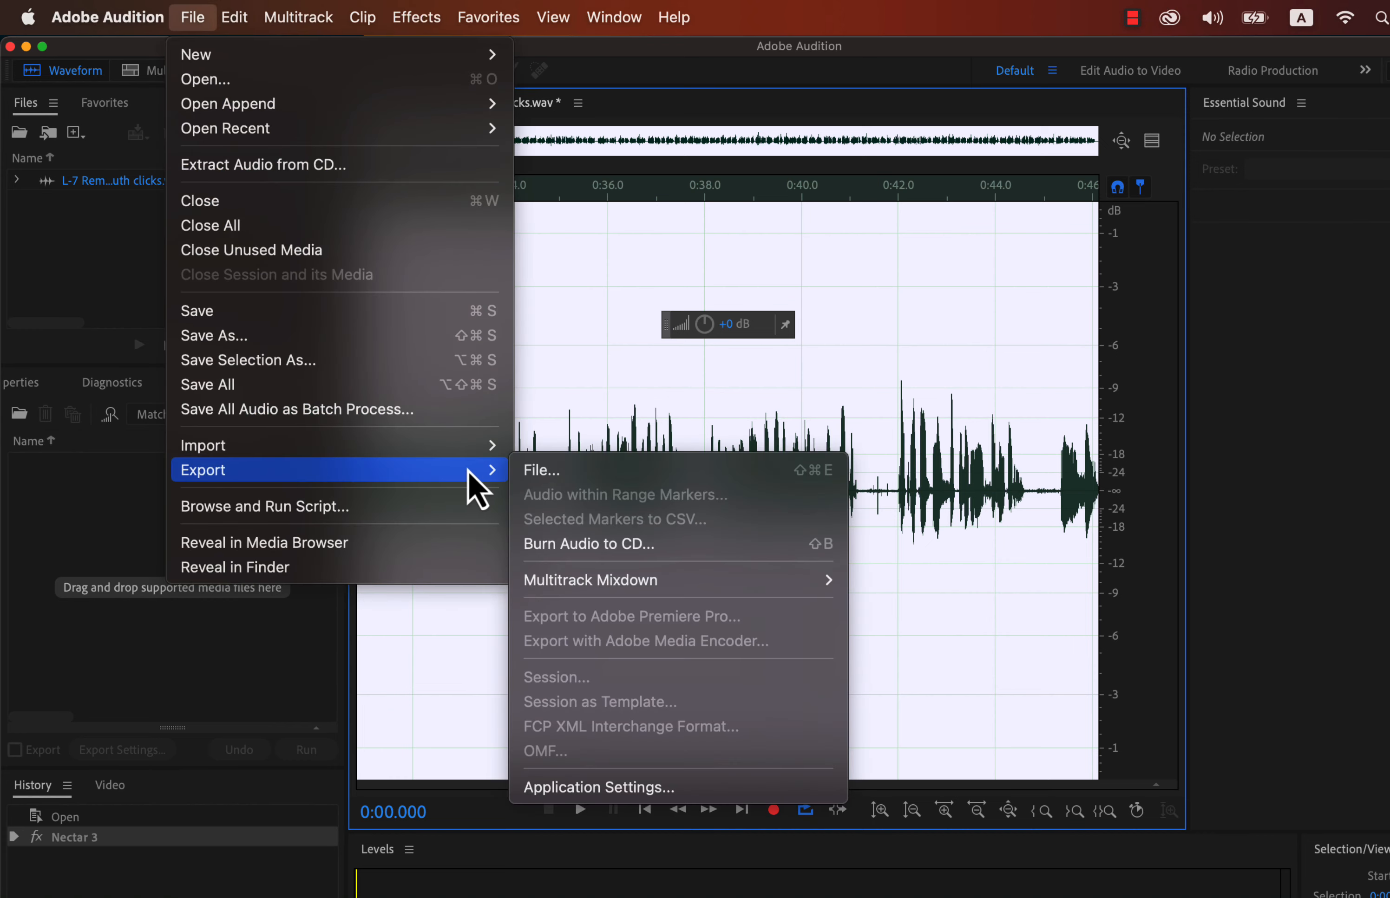
pyautogui.click(549, 480)
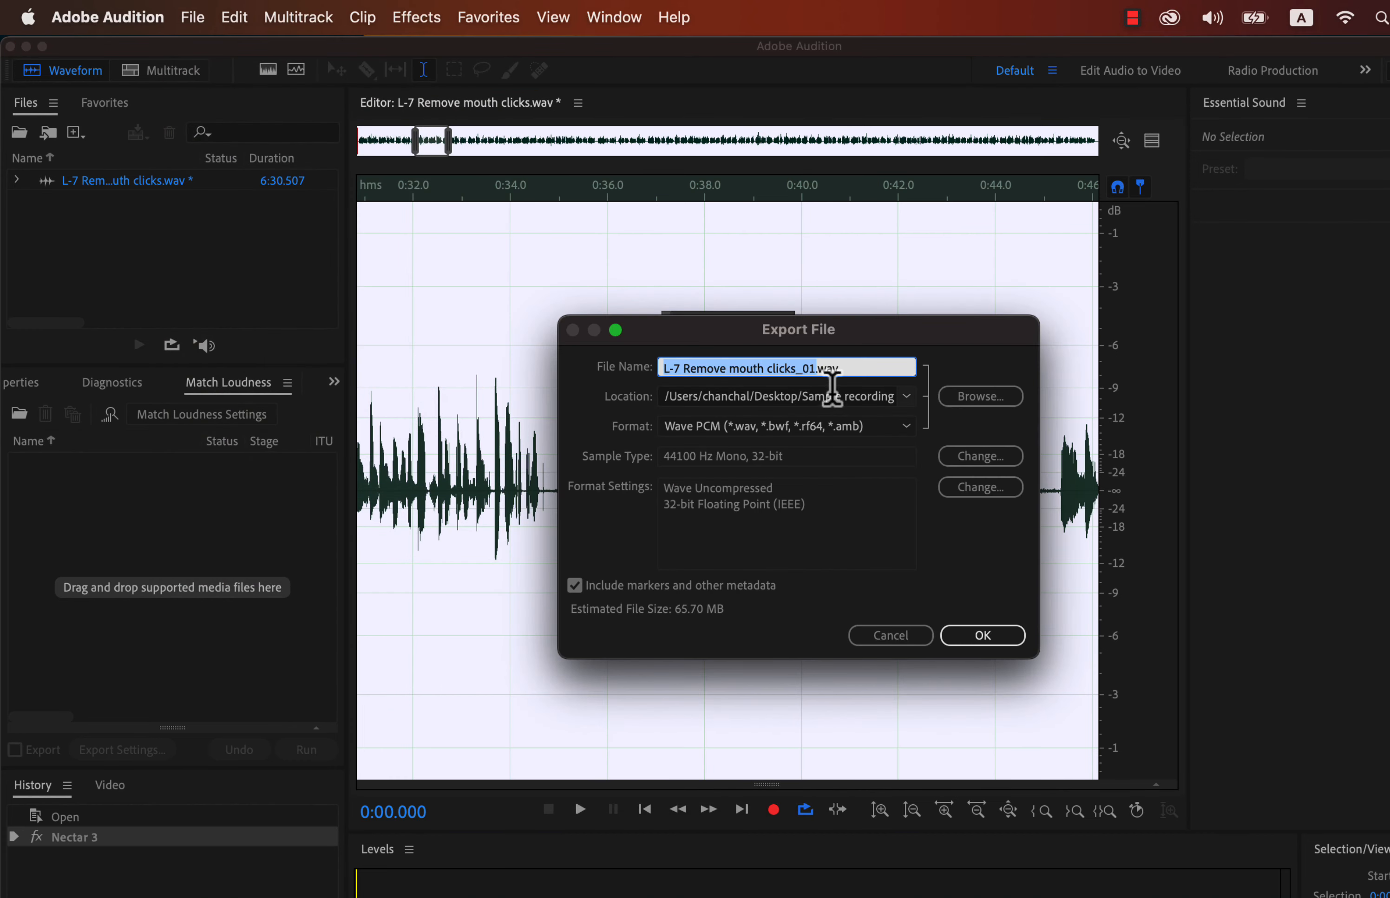
pyautogui.click(665, 368)
pyautogui.write('Nectar')
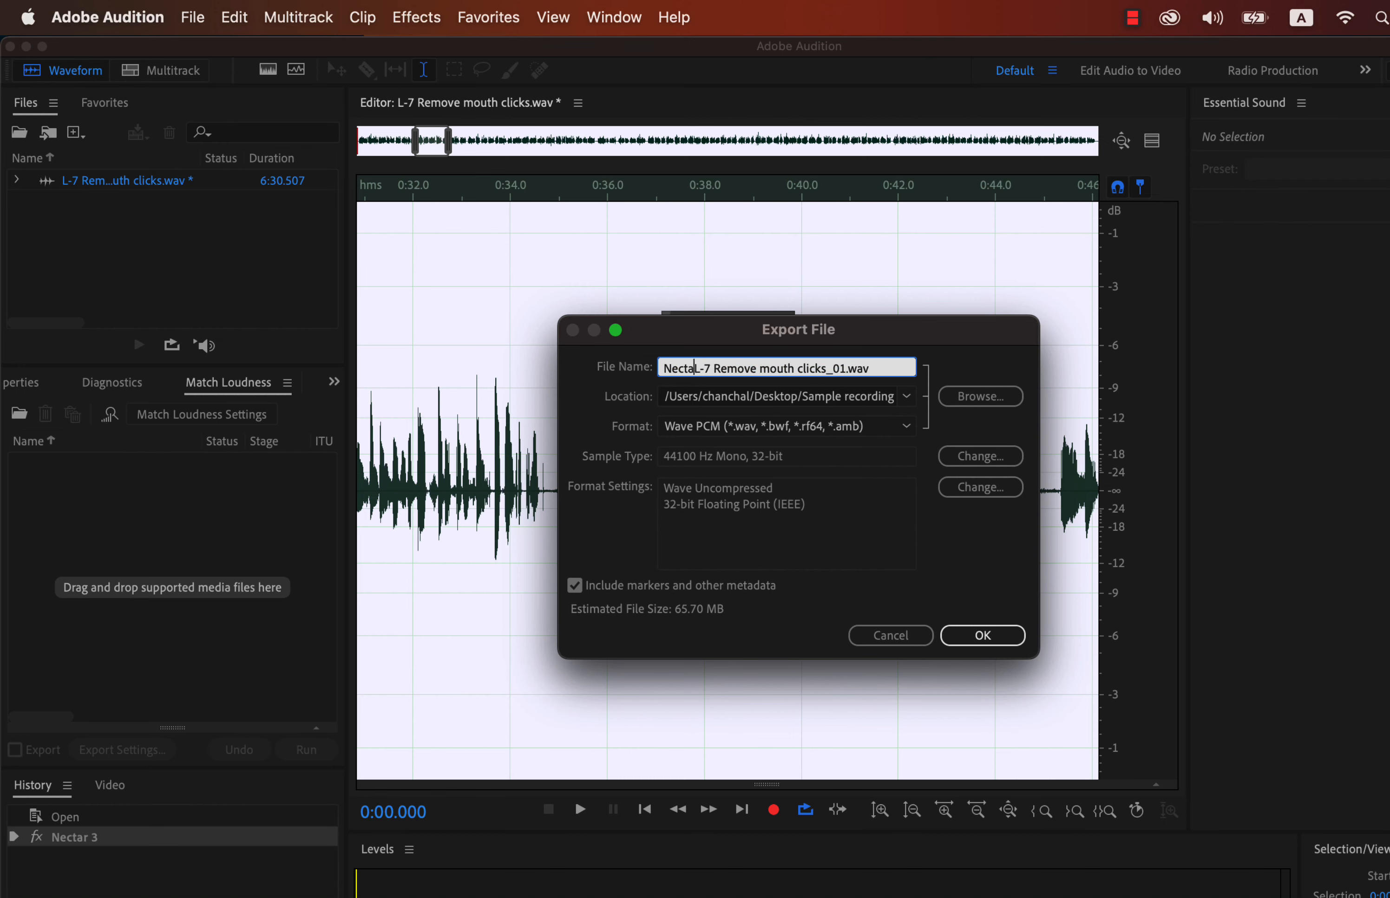
pyautogui.click(983, 638)
# Step: Switch to Audacity and apply the Improve Overall Experience macro to the entire track
pyautogui.press('super+Tab')
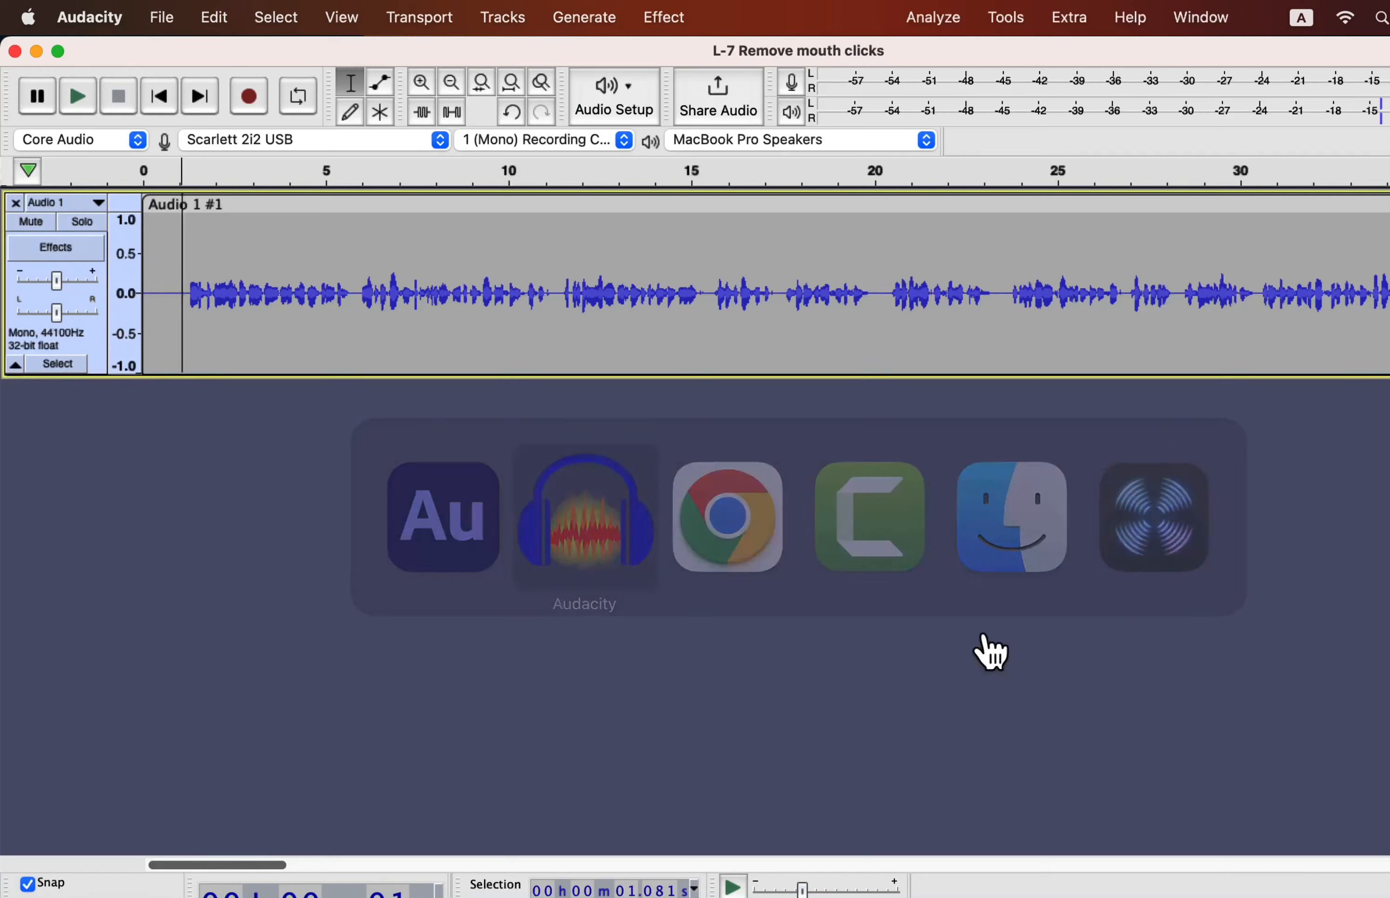
pyautogui.press('super+a')
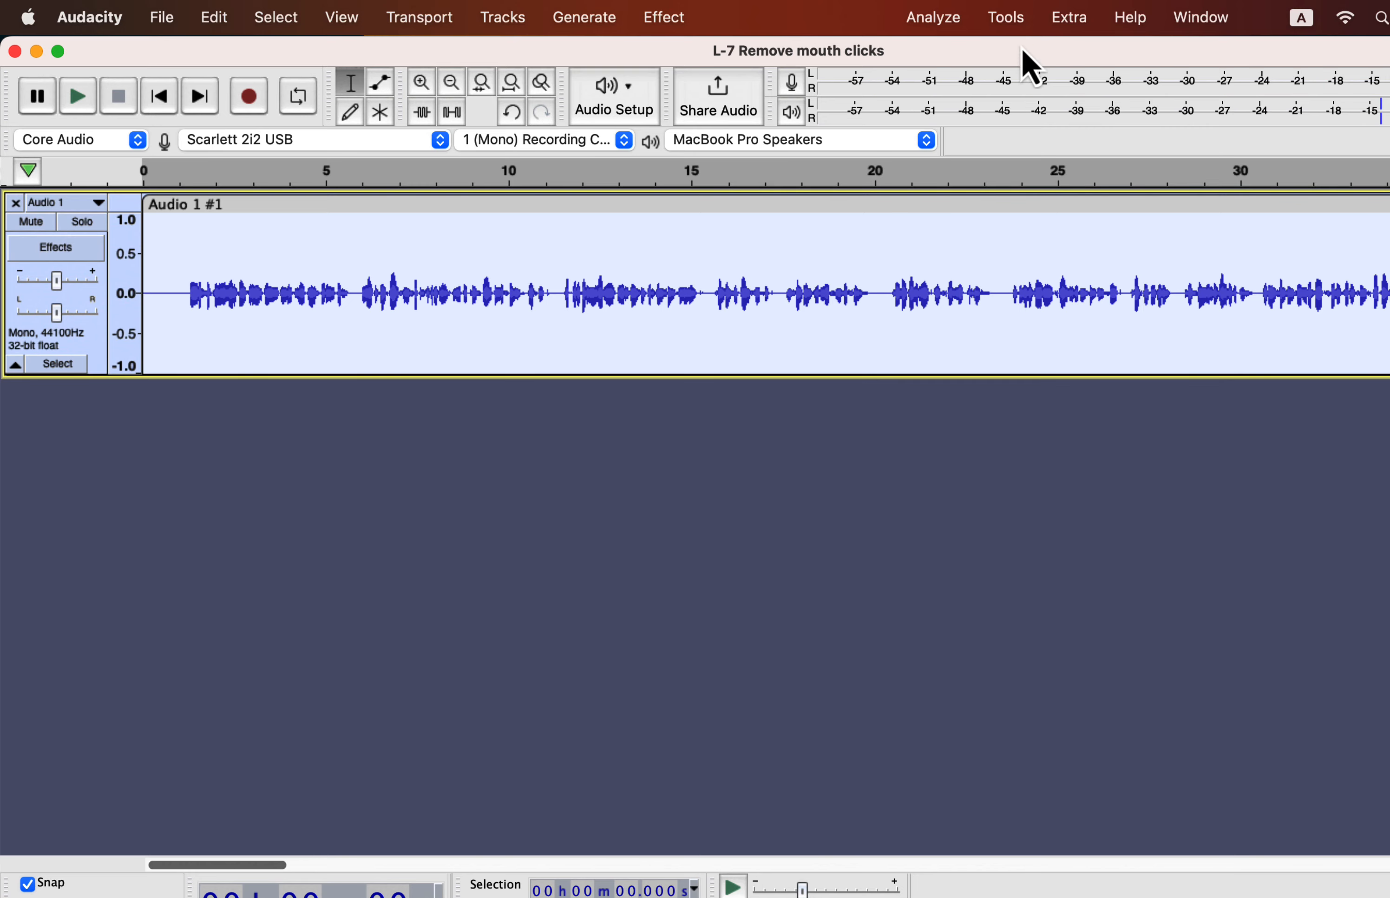
pyautogui.click(1005, 18)
pyautogui.moveTo(1036, 115)
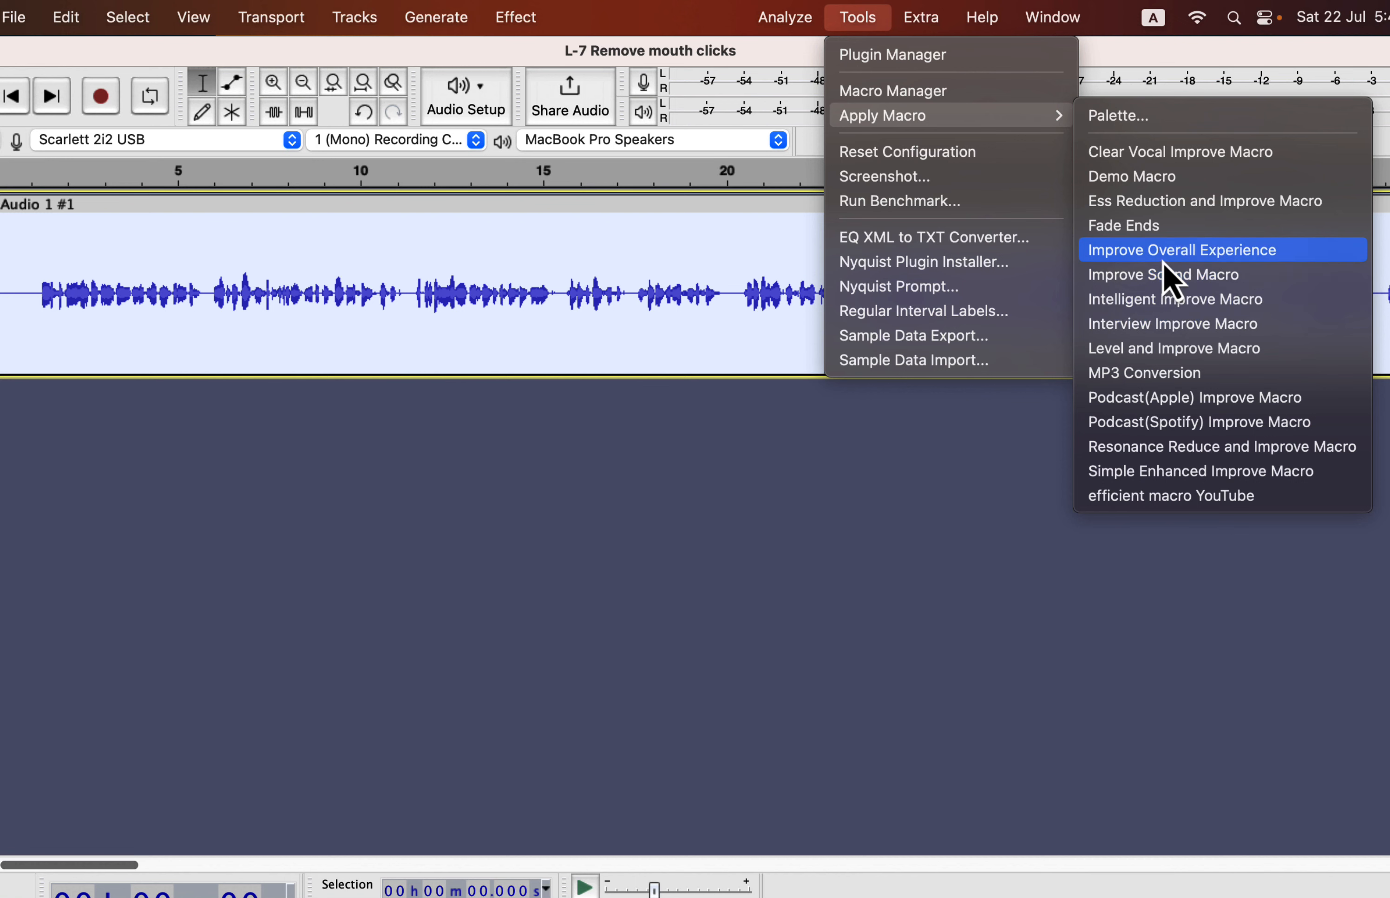
pyautogui.click(1262, 251)
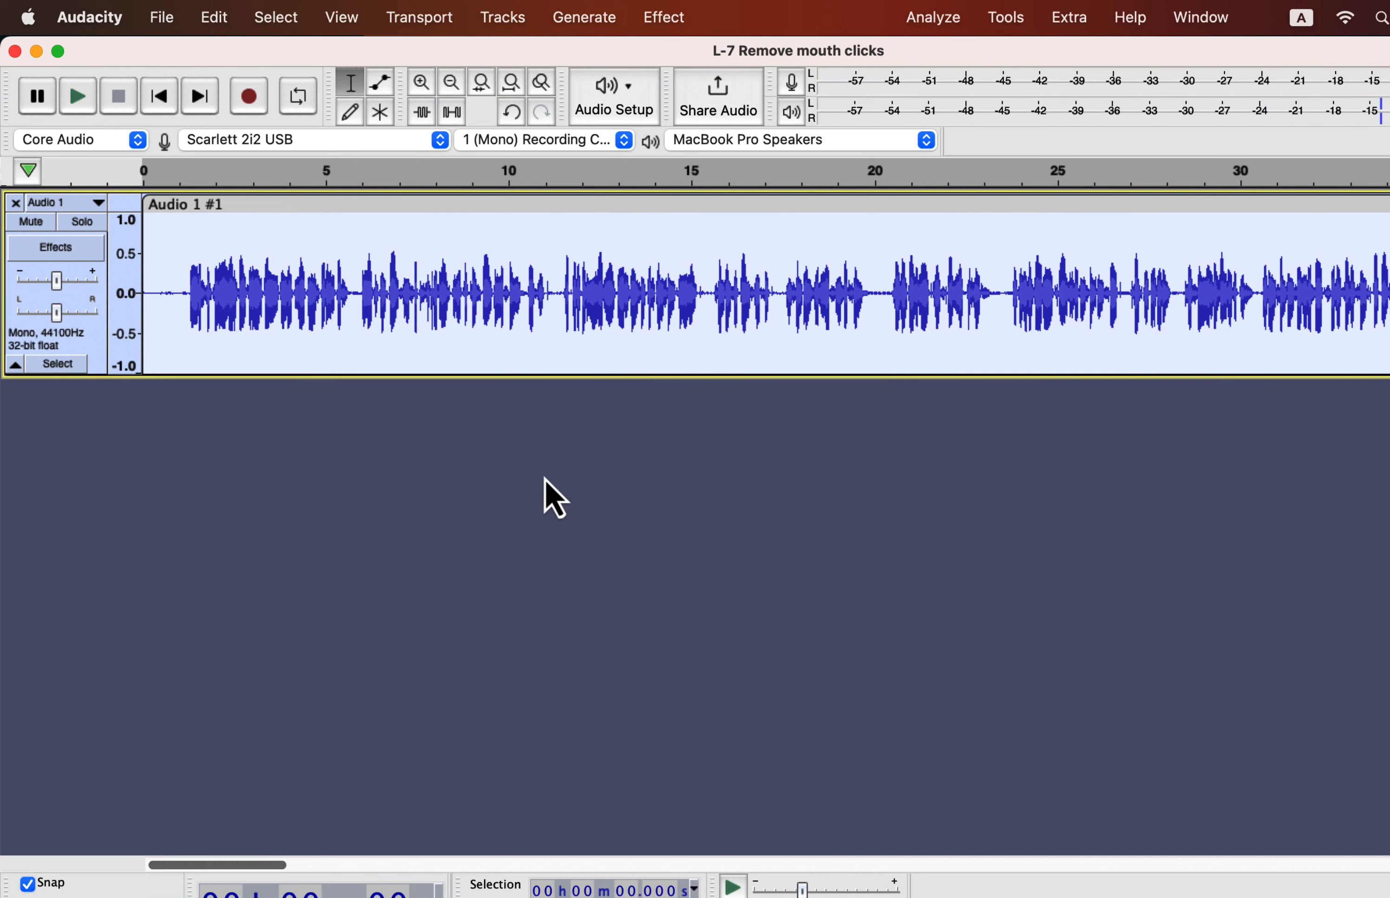
# Step: Import the Nectar L-7 Remove mouth clicks_01.wav file from the Sample recording folder in Finder as a new Audacity track
pyautogui.press('super+Tab')
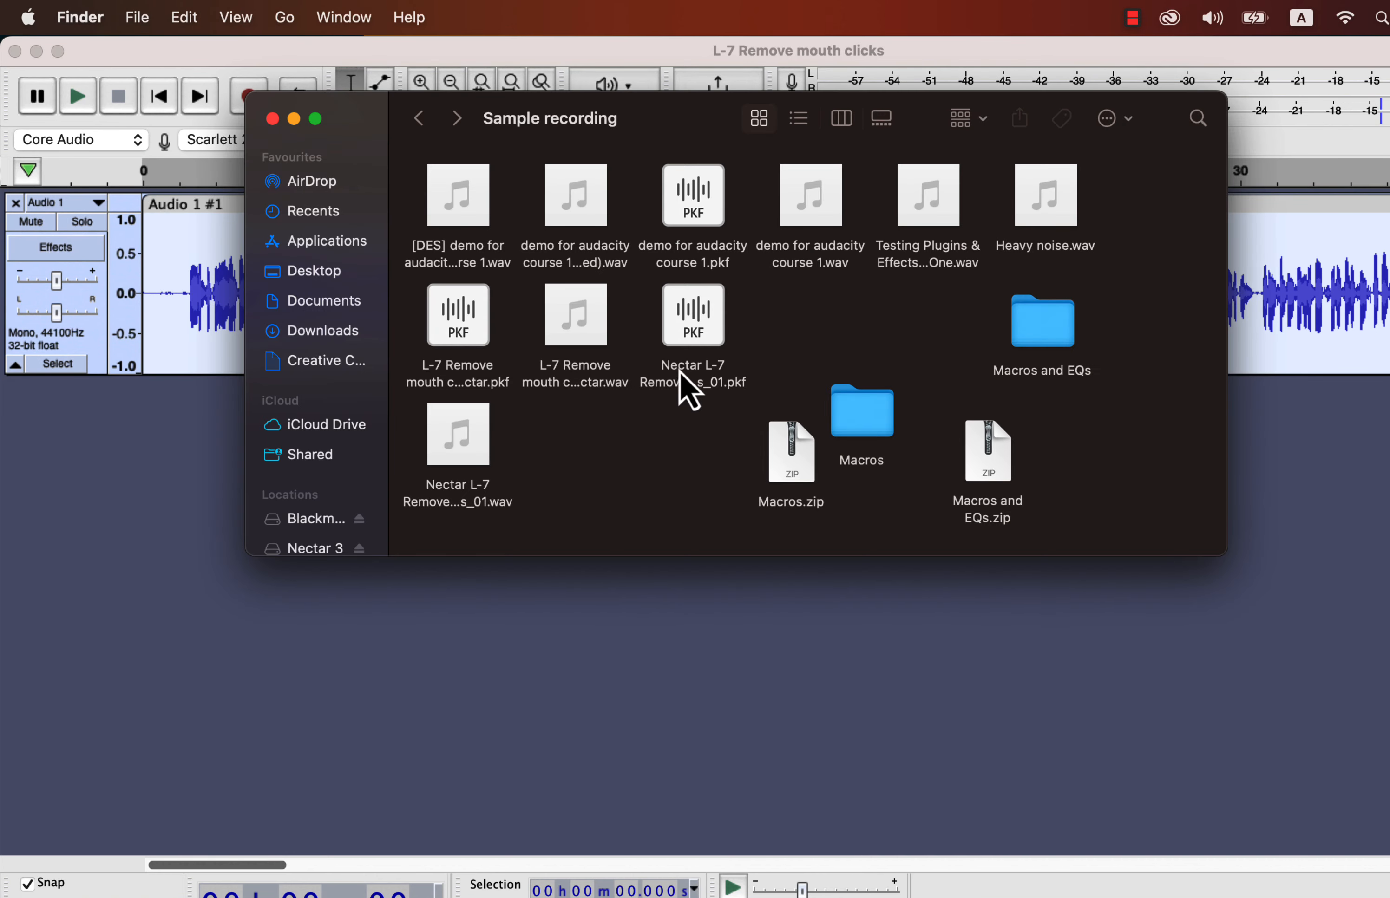
pyautogui.click(692, 383)
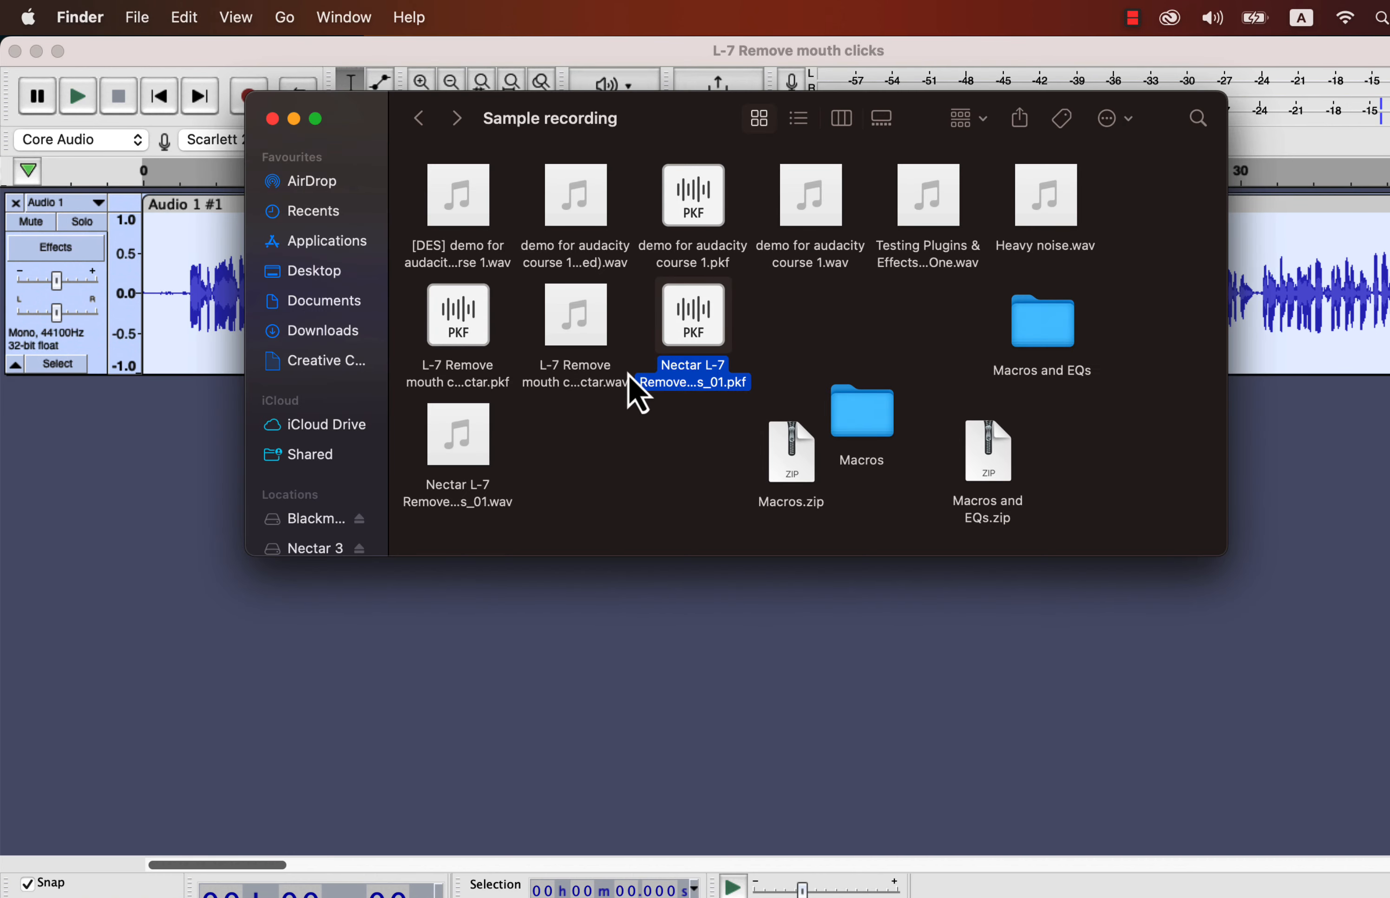
pyautogui.click(470, 497)
pyautogui.moveTo(470, 499); pyautogui.dragTo(190, 477)
pyautogui.click(189, 476)
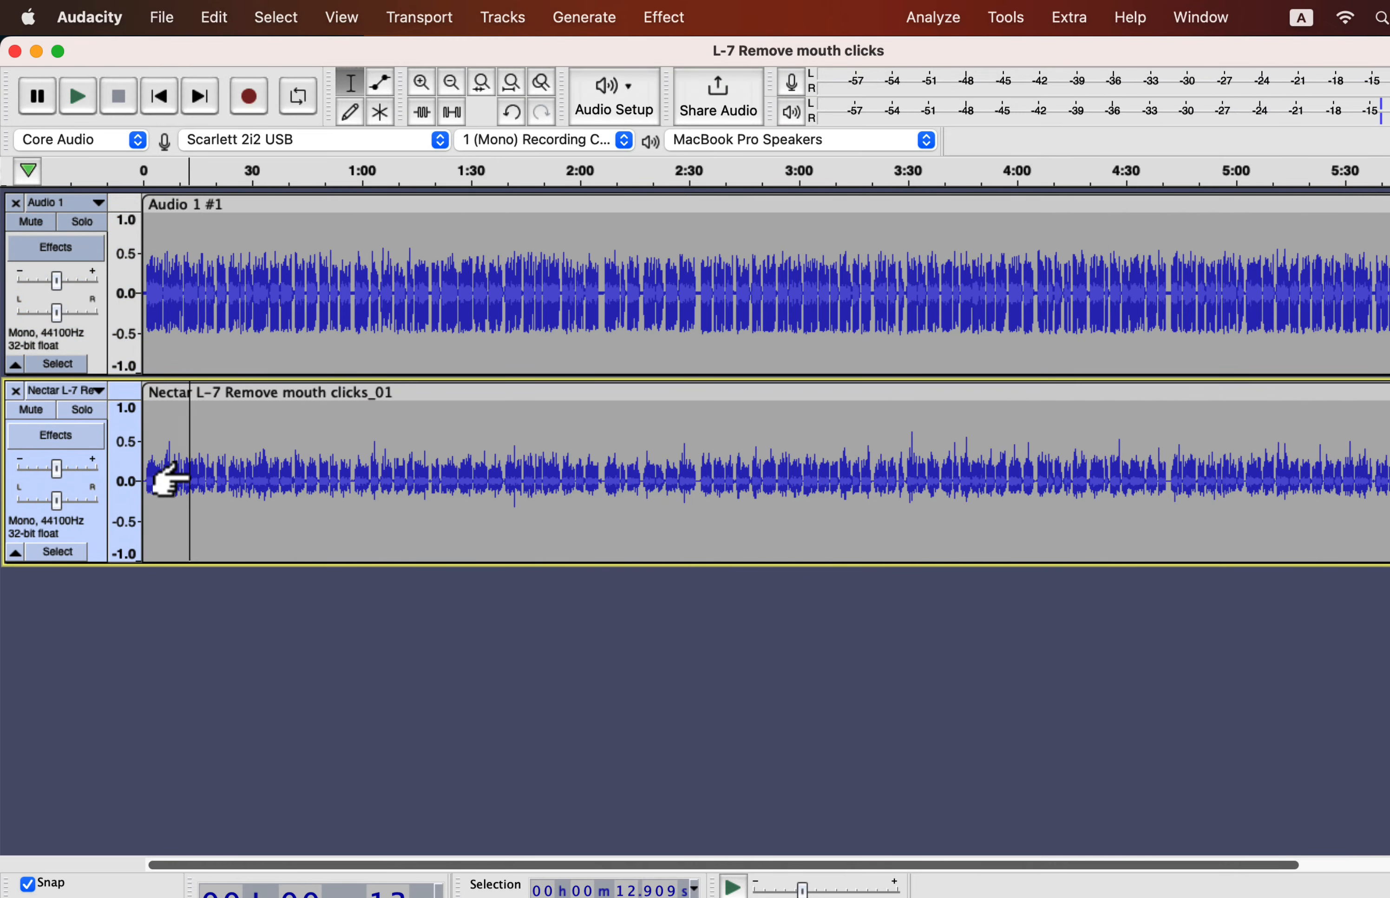
# Step: Zoom in on the start of the timeline, solo the Audio 1 track and play it from about 0.5 seconds
pyautogui.scroll(5, 169, 478)
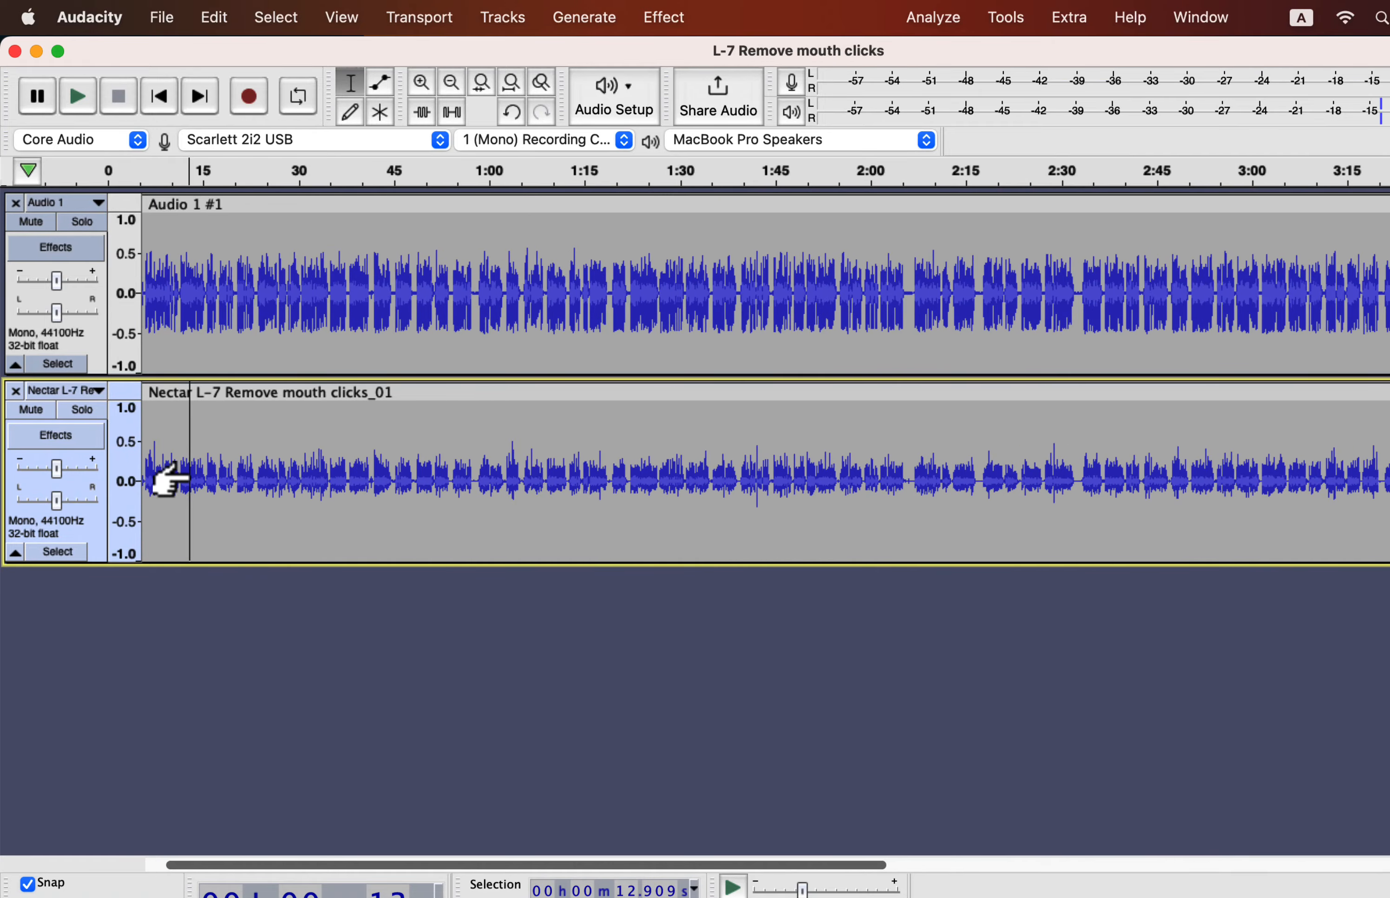
pyautogui.scroll(5, 190, 473)
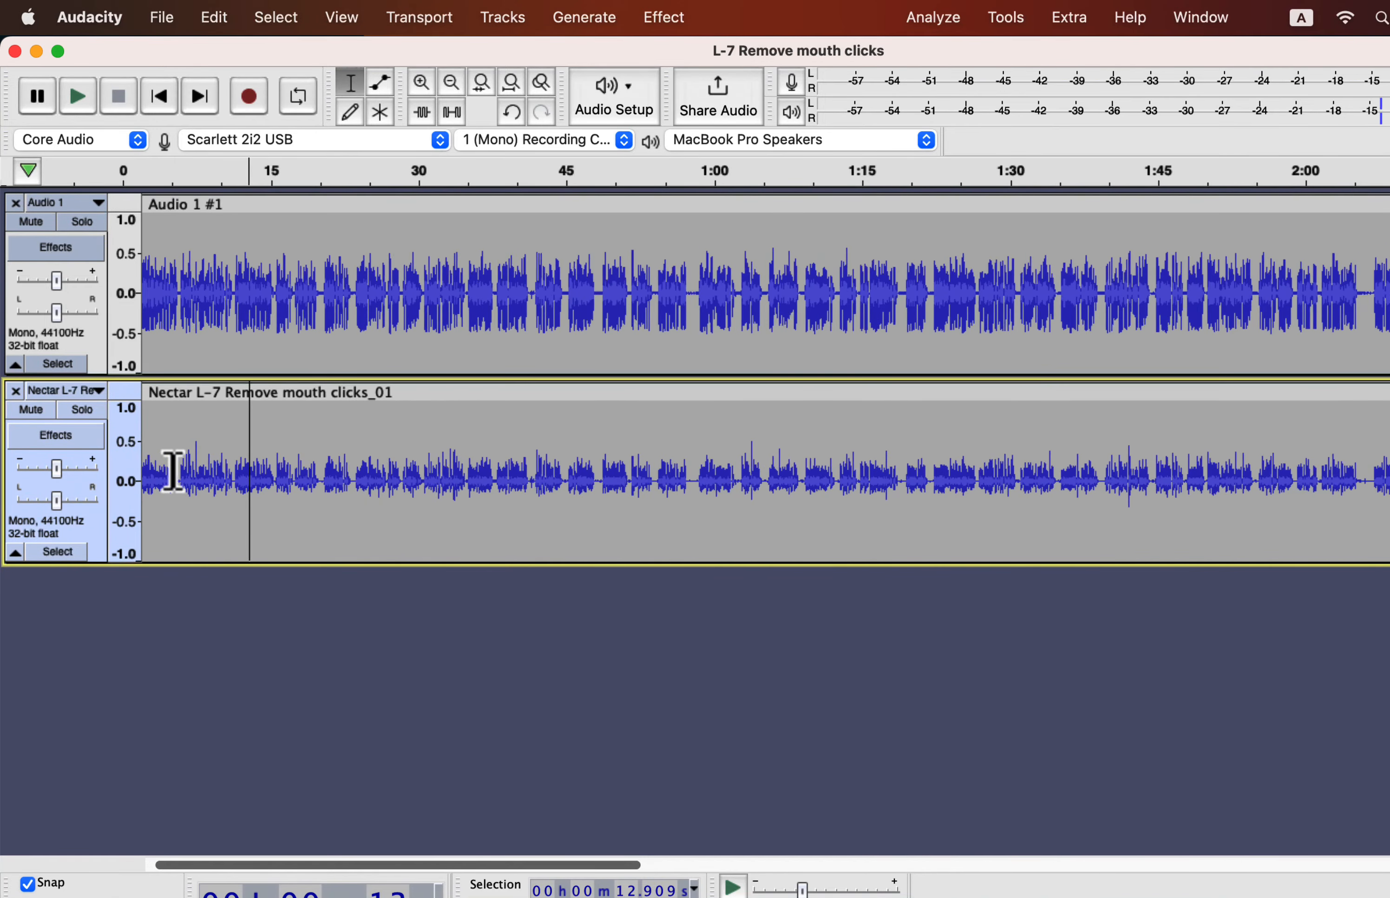
pyautogui.scroll(3, 173, 472)
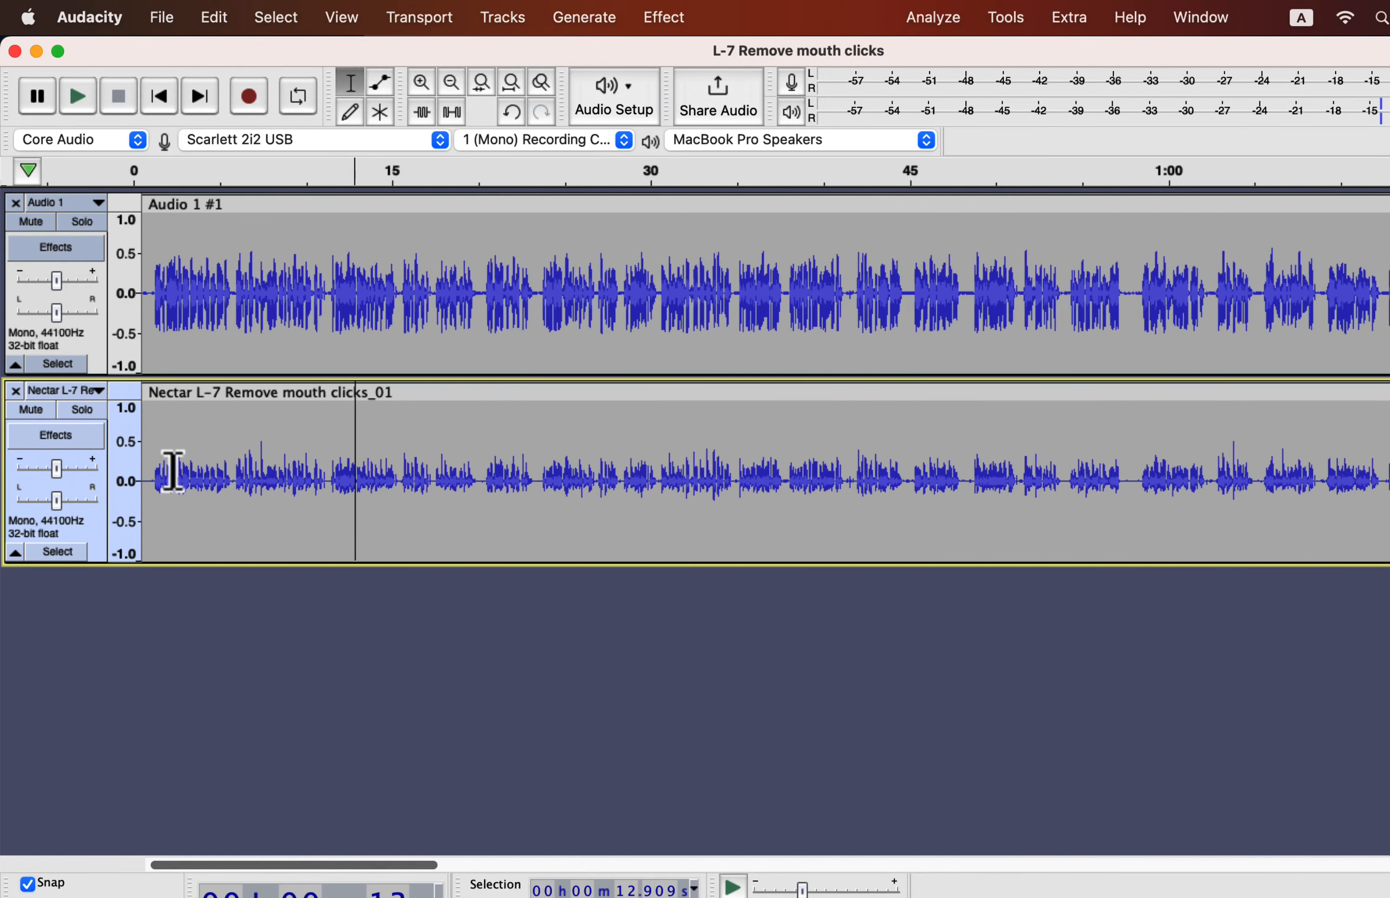
pyautogui.hscroll(-2, 173, 472)
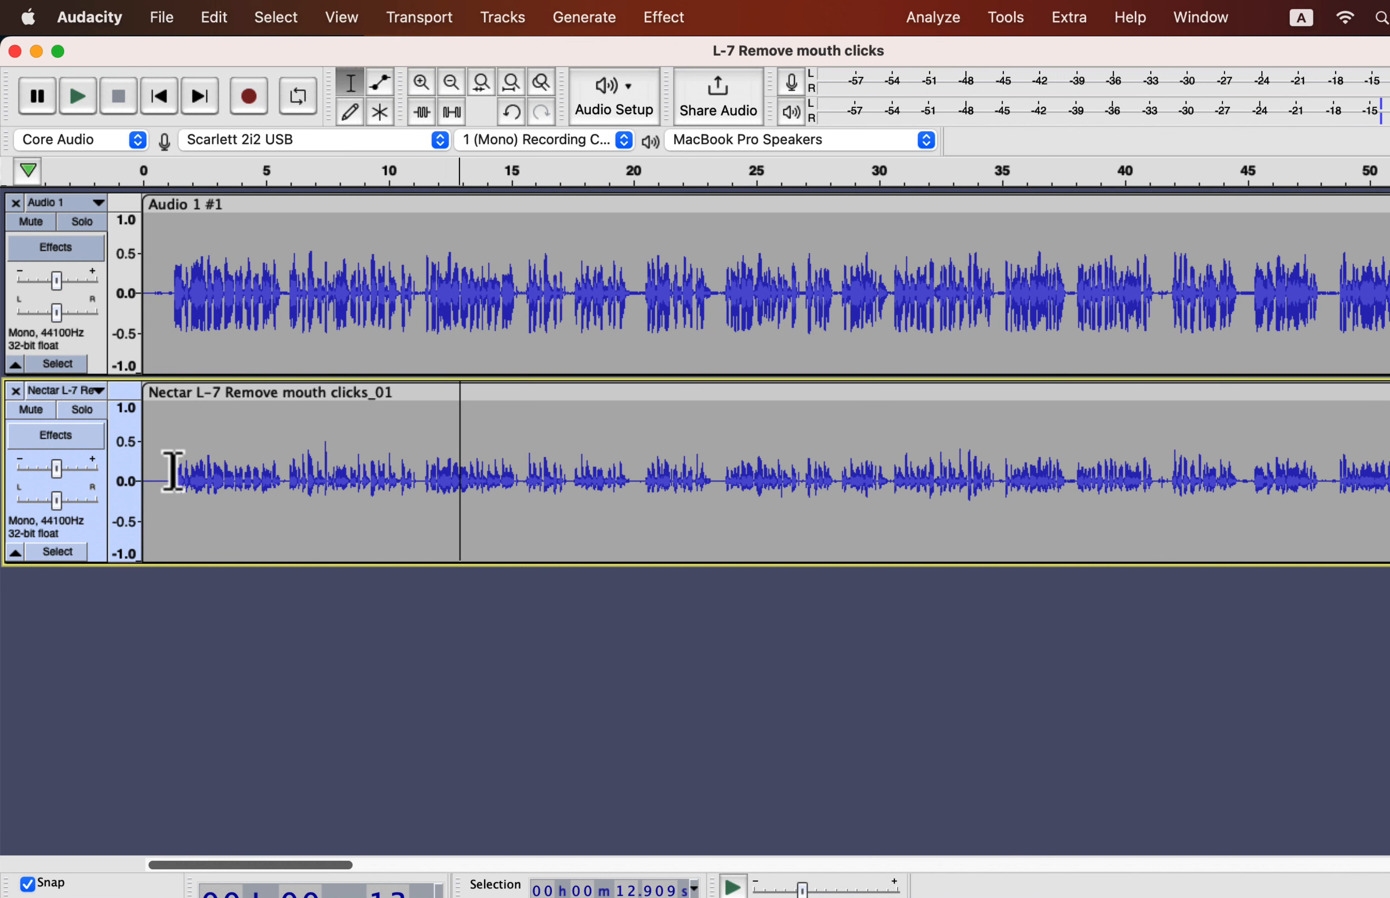
pyautogui.click(155, 265)
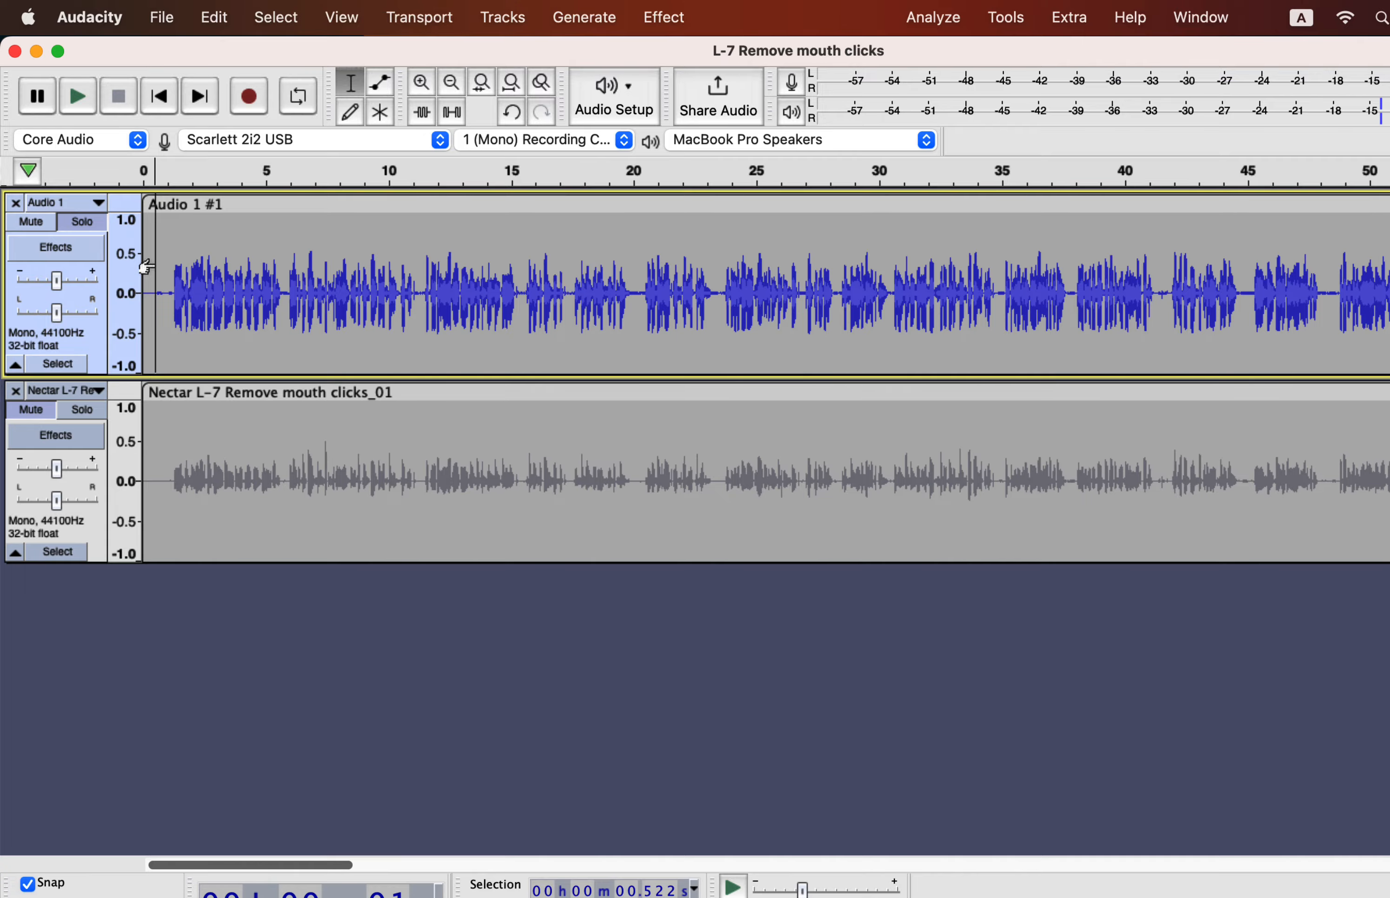
pyautogui.press('space')
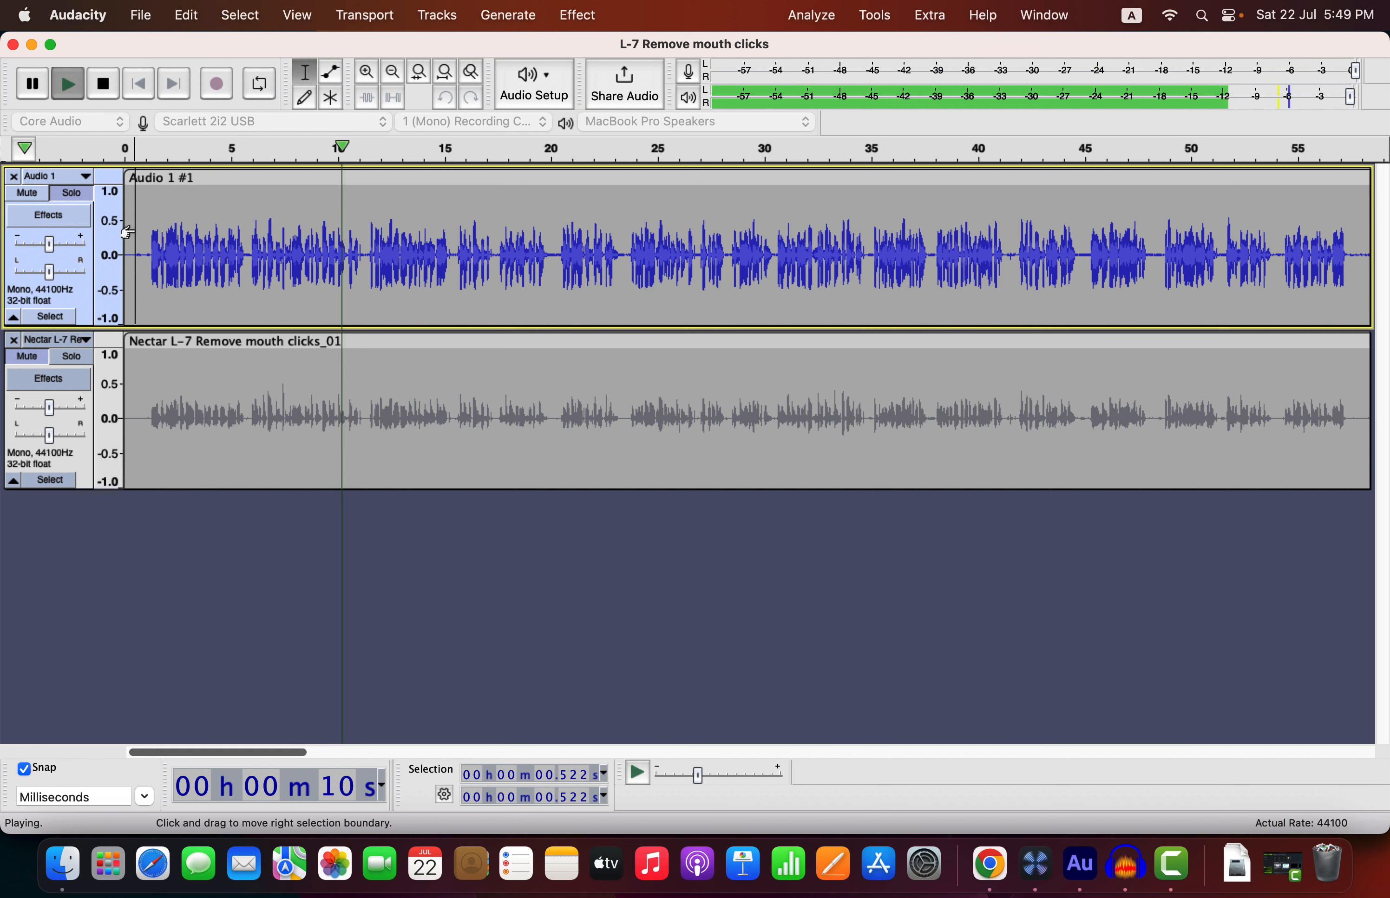
pyautogui.press('space')
# Step: Solo the Nectar L-7 Remove mouth clicks_01 track and listen to it from the same starting point
pyautogui.click(78, 361)
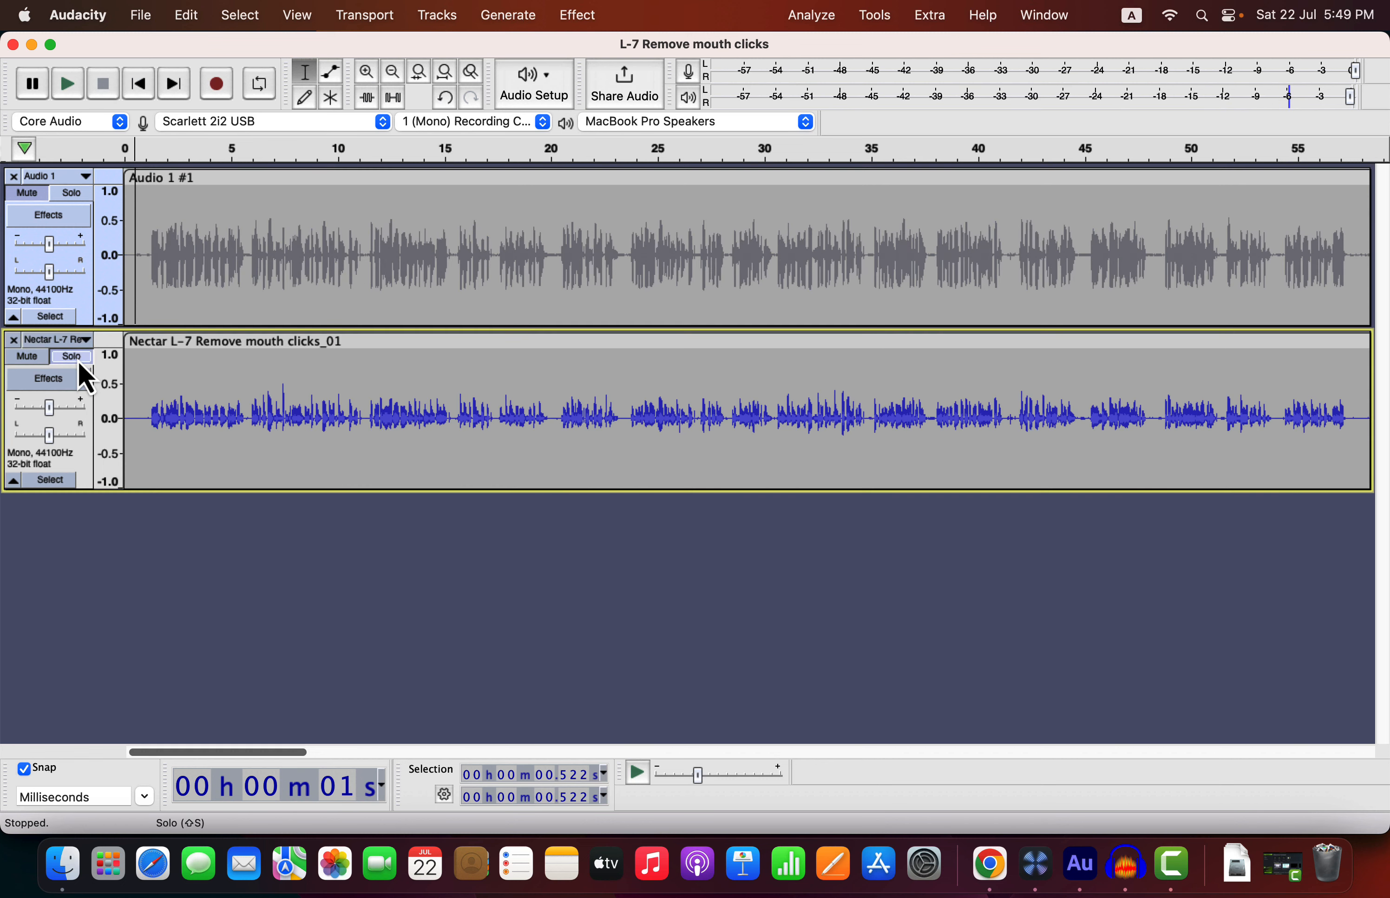
pyautogui.press('space')
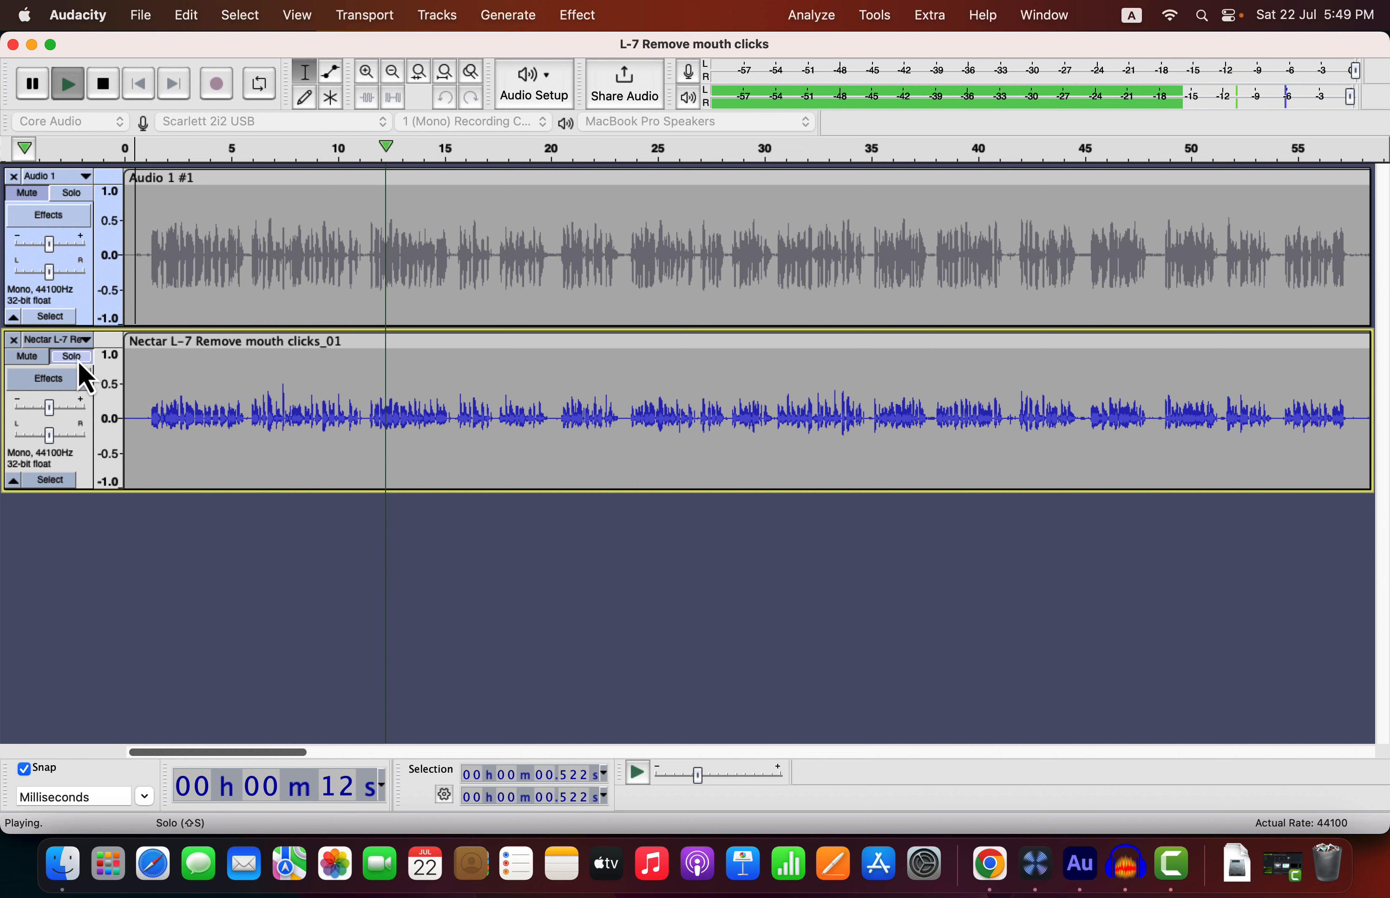
pyautogui.press('space')
# Step: Normalize the entire Nectar L-7 Remove mouth clicks_01 track to a -3.0 dB peak amplitude with DC offset removed
pyautogui.doubleClick(231, 388)
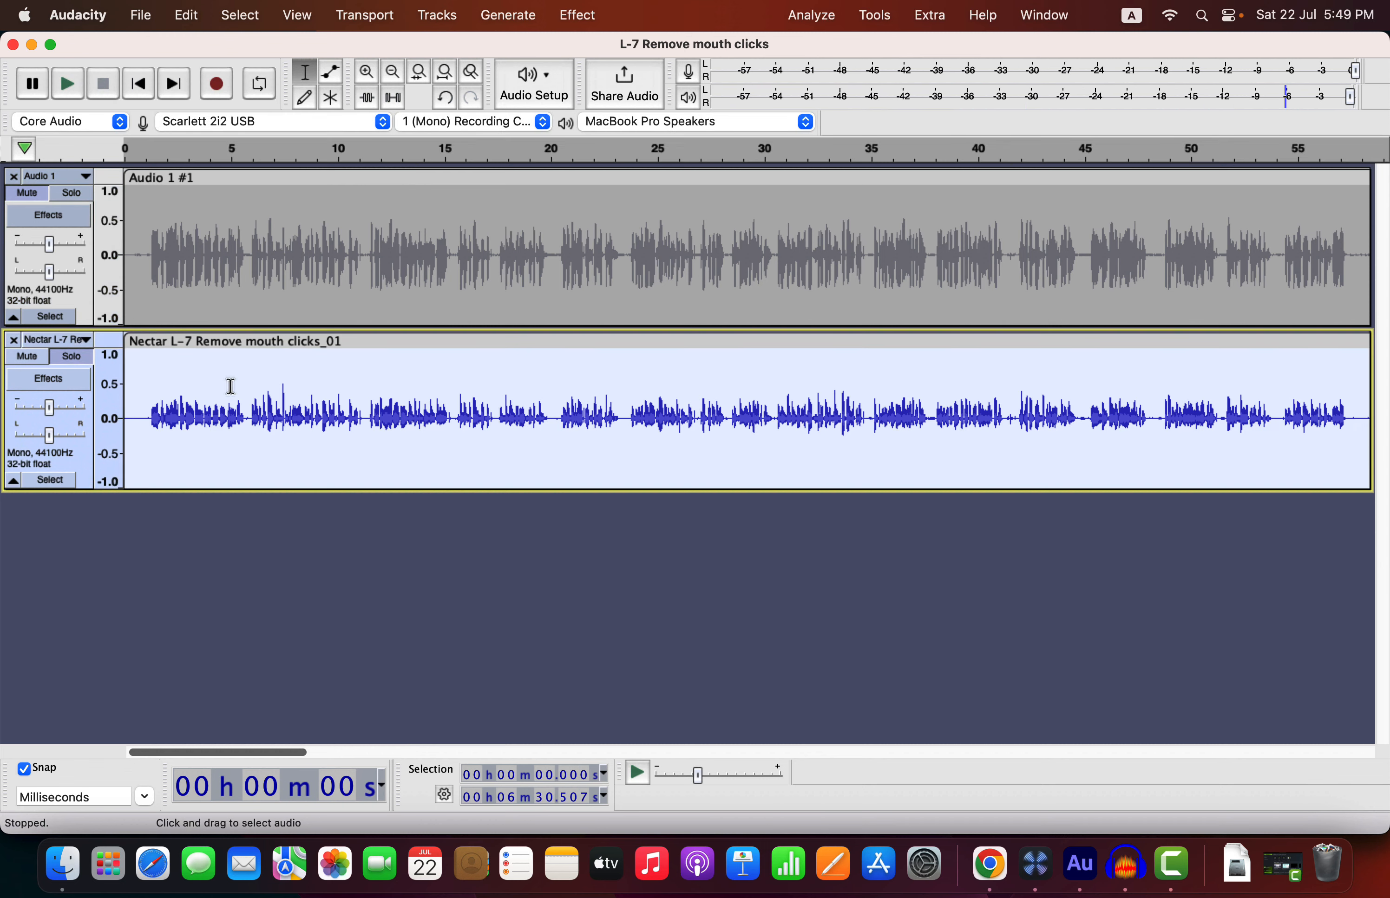
pyautogui.click(595, 18)
pyautogui.moveTo(620, 139)
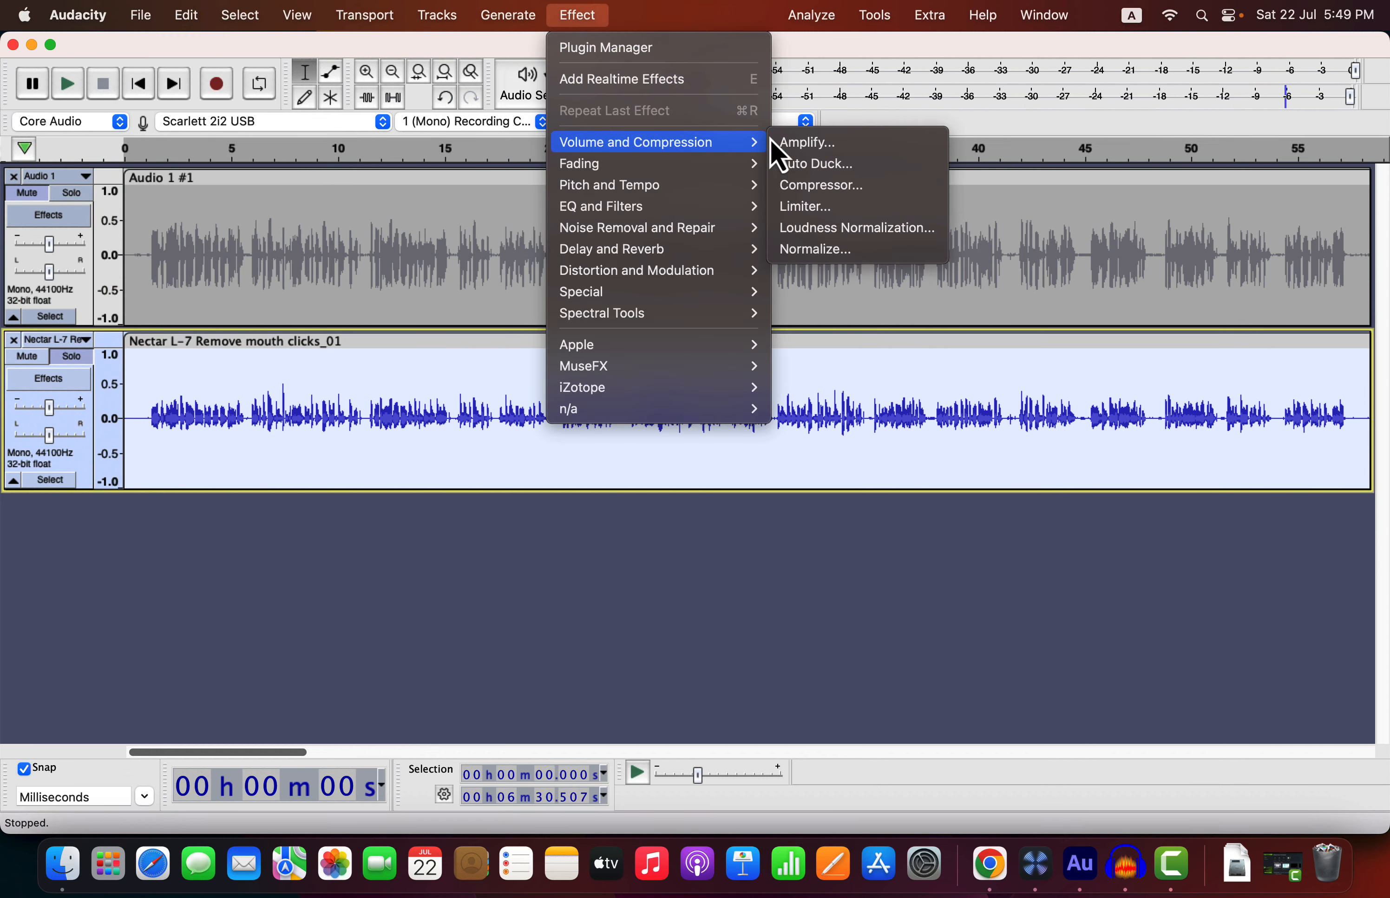
pyautogui.click(811, 253)
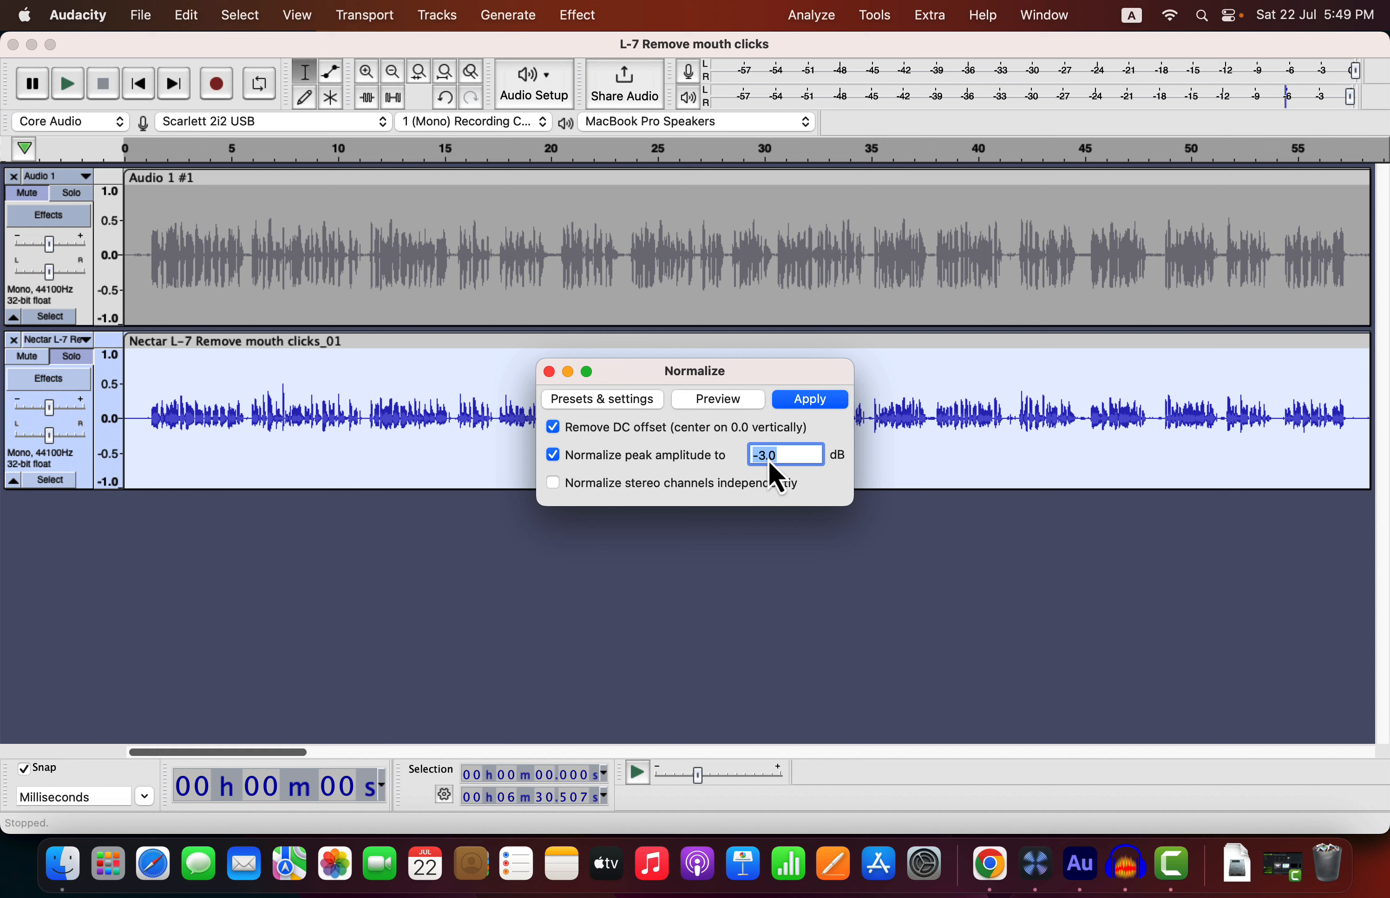
pyautogui.click(809, 400)
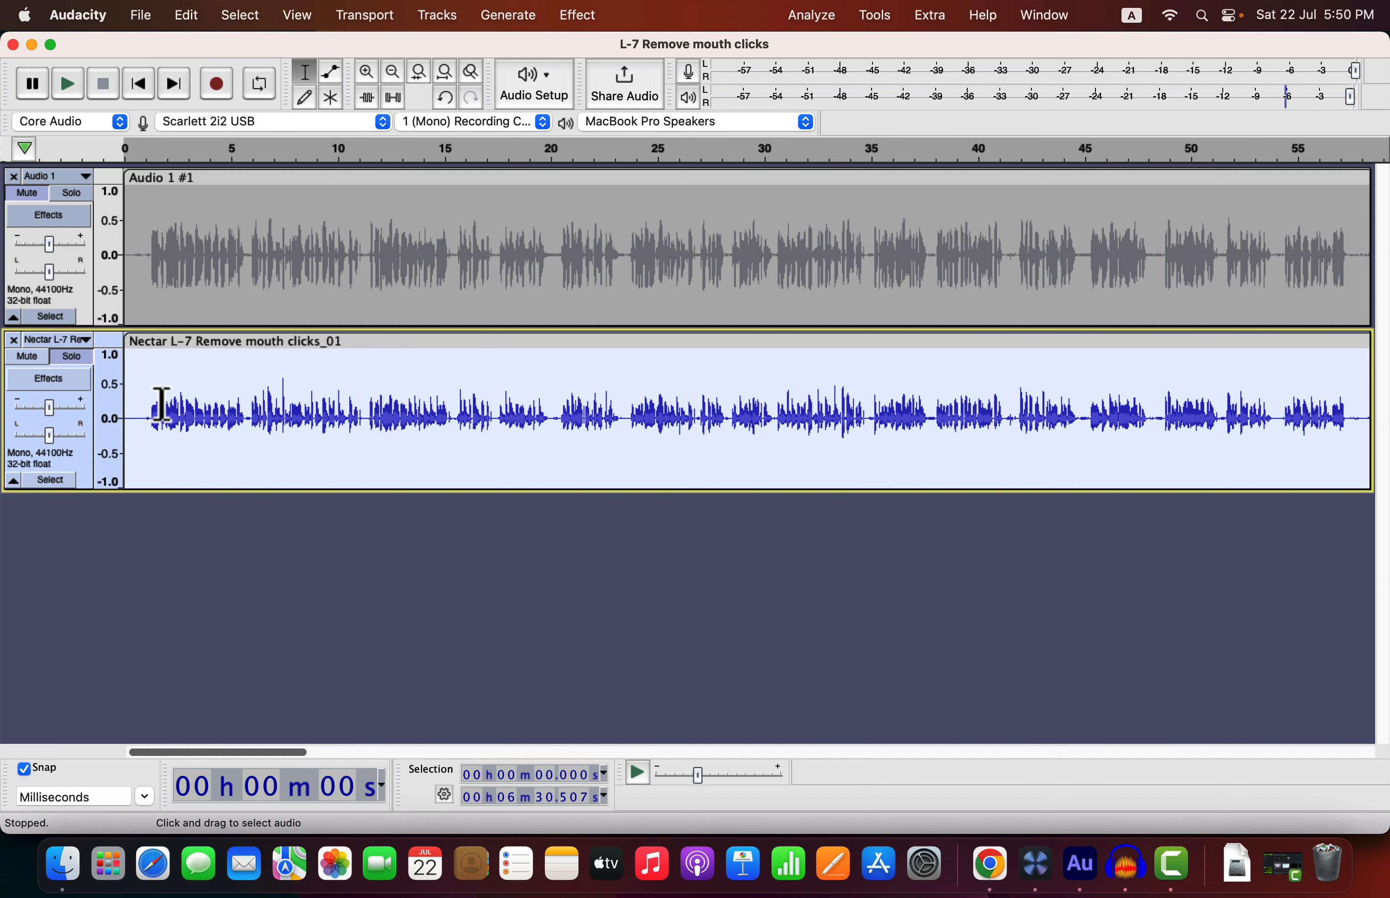
# Step: Play the Nectar track from about 20 seconds and switch the solo to Audio 1 during playback to compare them
pyautogui.click(555, 409)
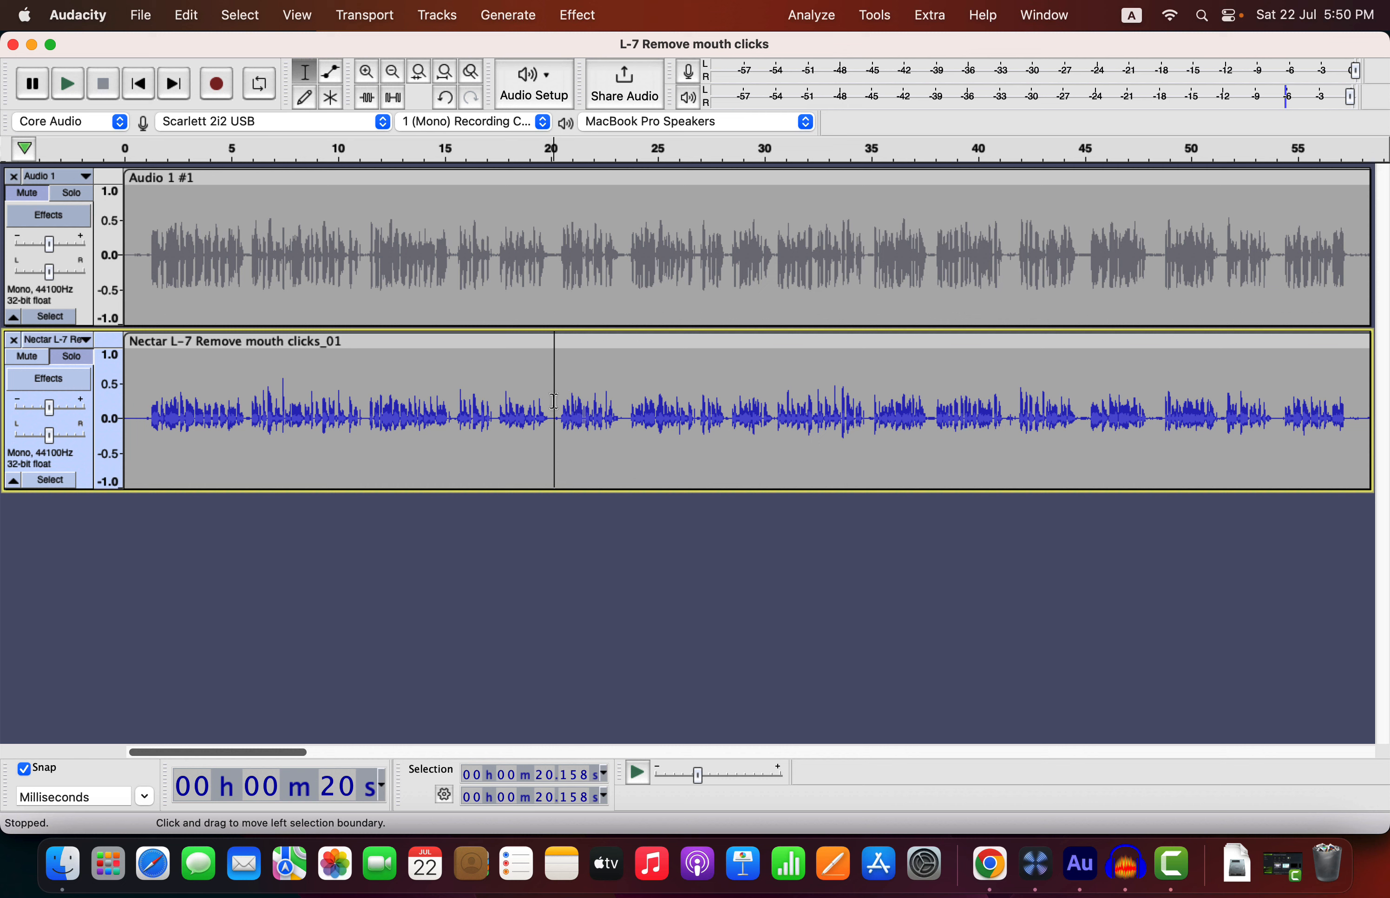
pyautogui.press('space')
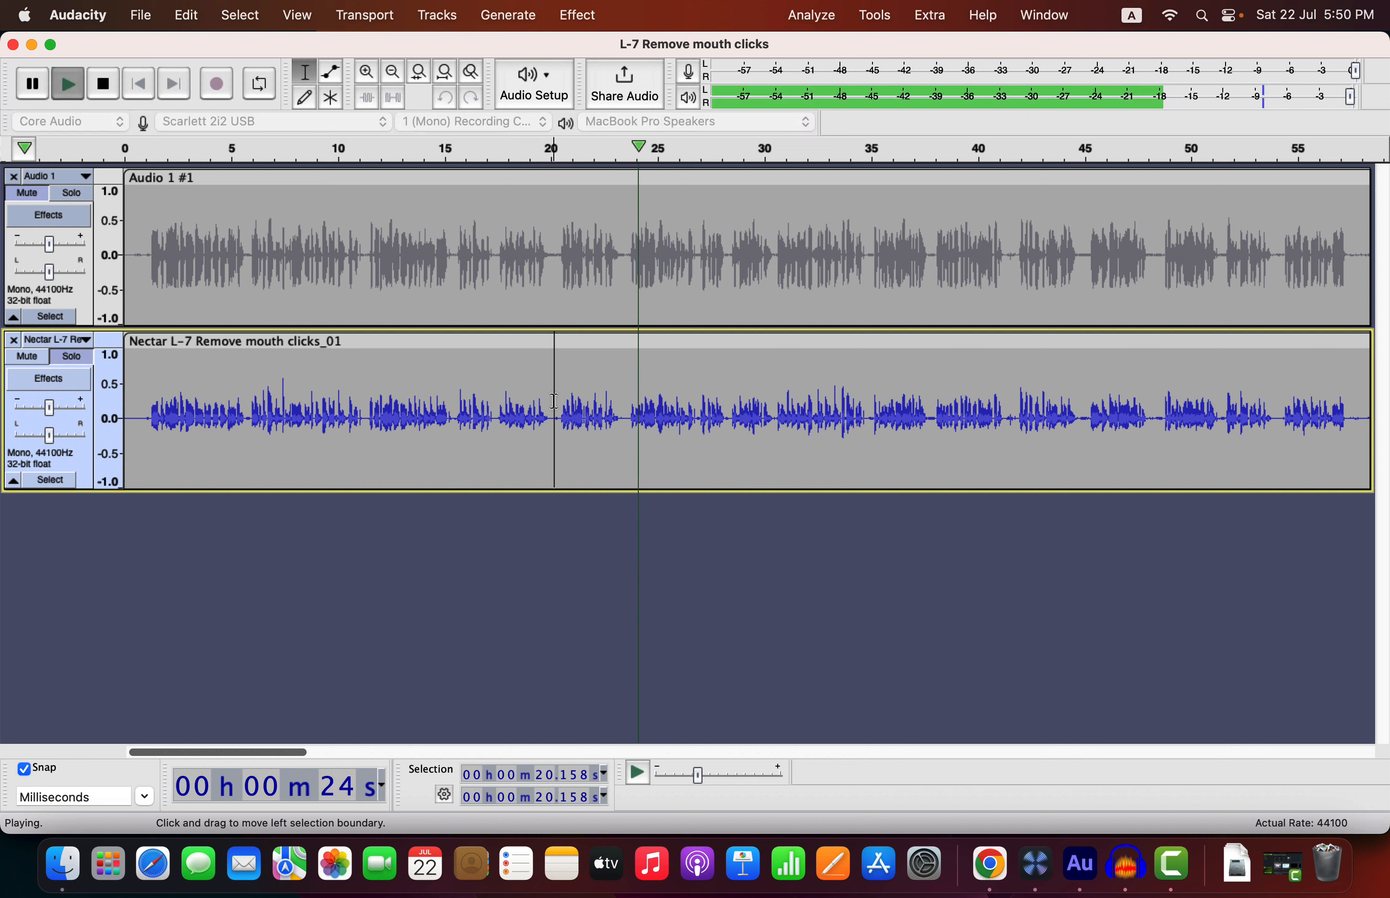
pyautogui.click(66, 196)
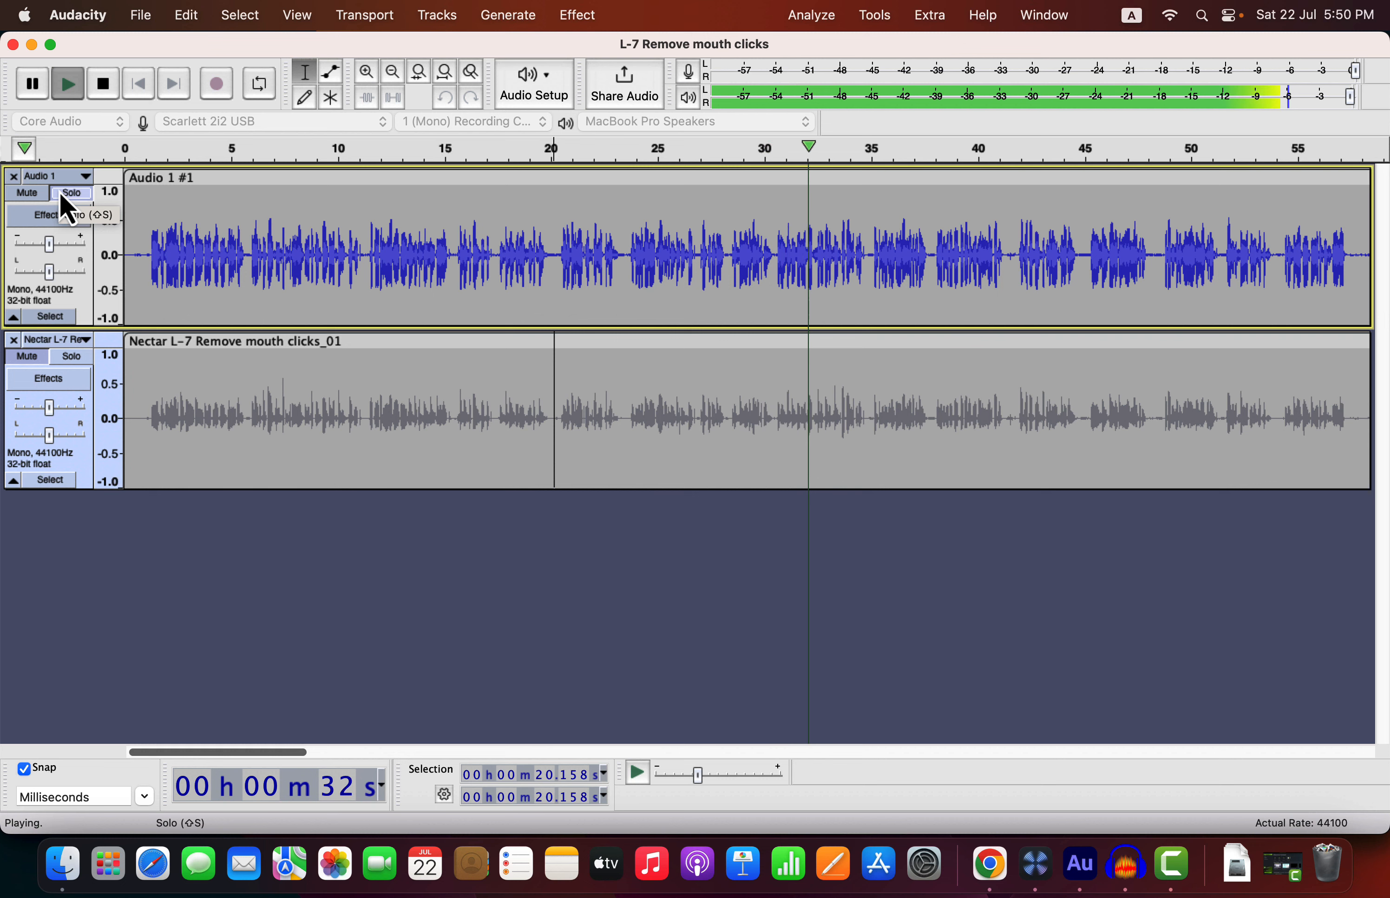
pyautogui.press('space')
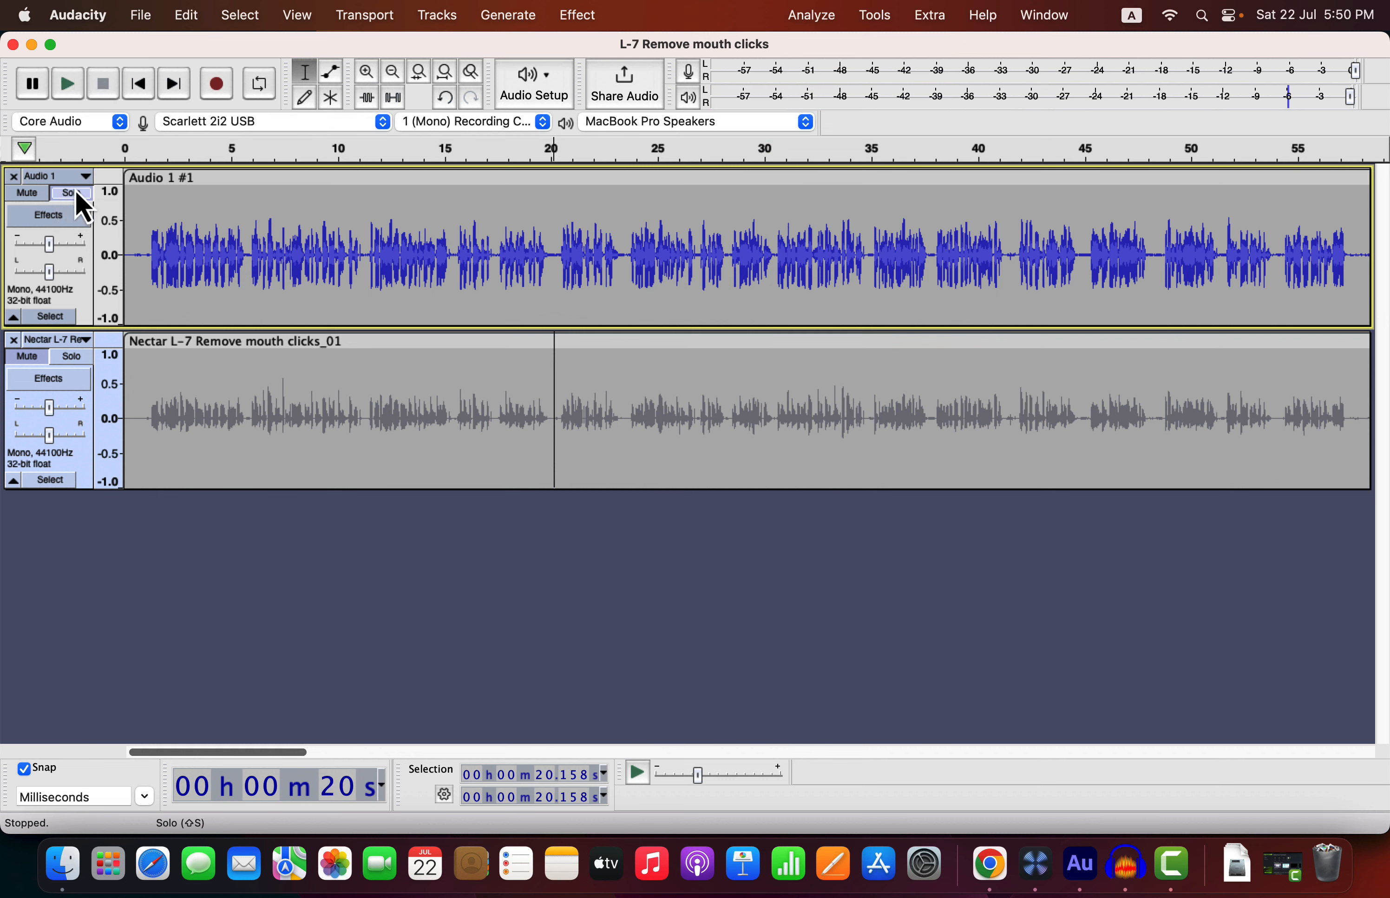
# Step: Normalize the entire Audio 1 track to a lower peak amplitude with DC offset removed
pyautogui.doubleClick(325, 234)
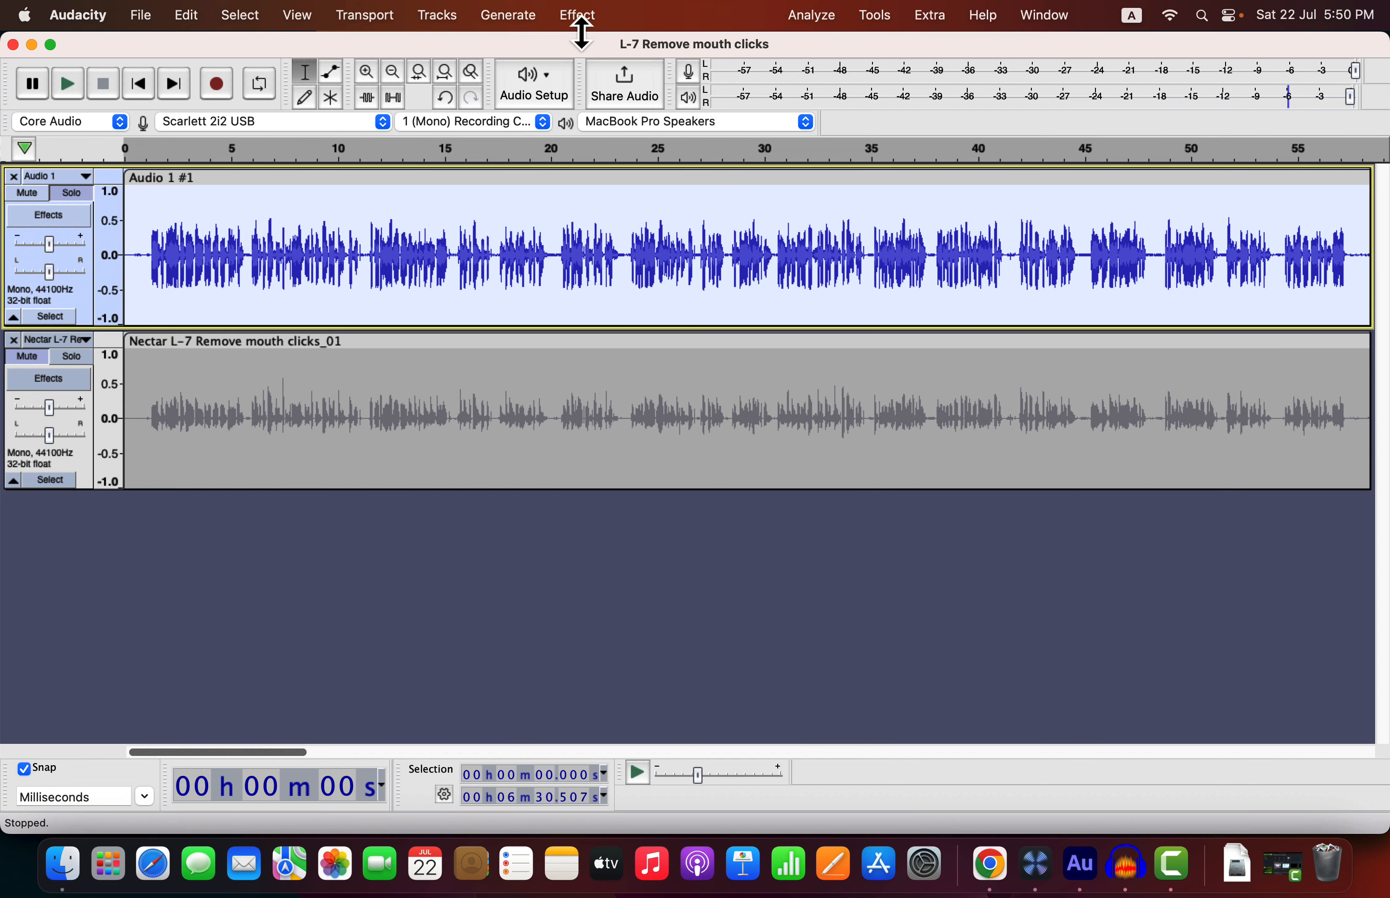
pyautogui.click(580, 15)
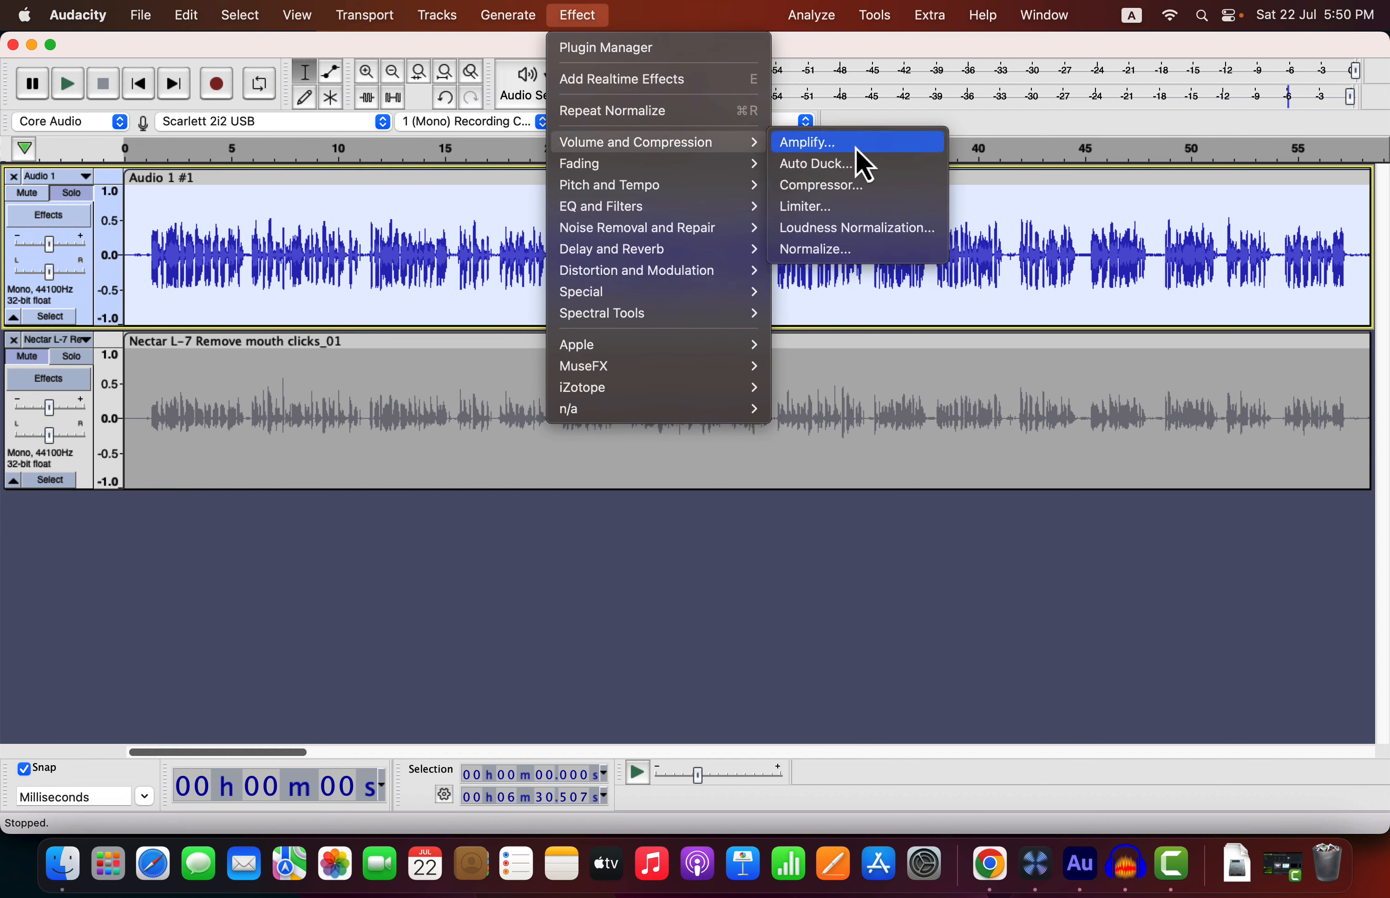
pyautogui.click(812, 249)
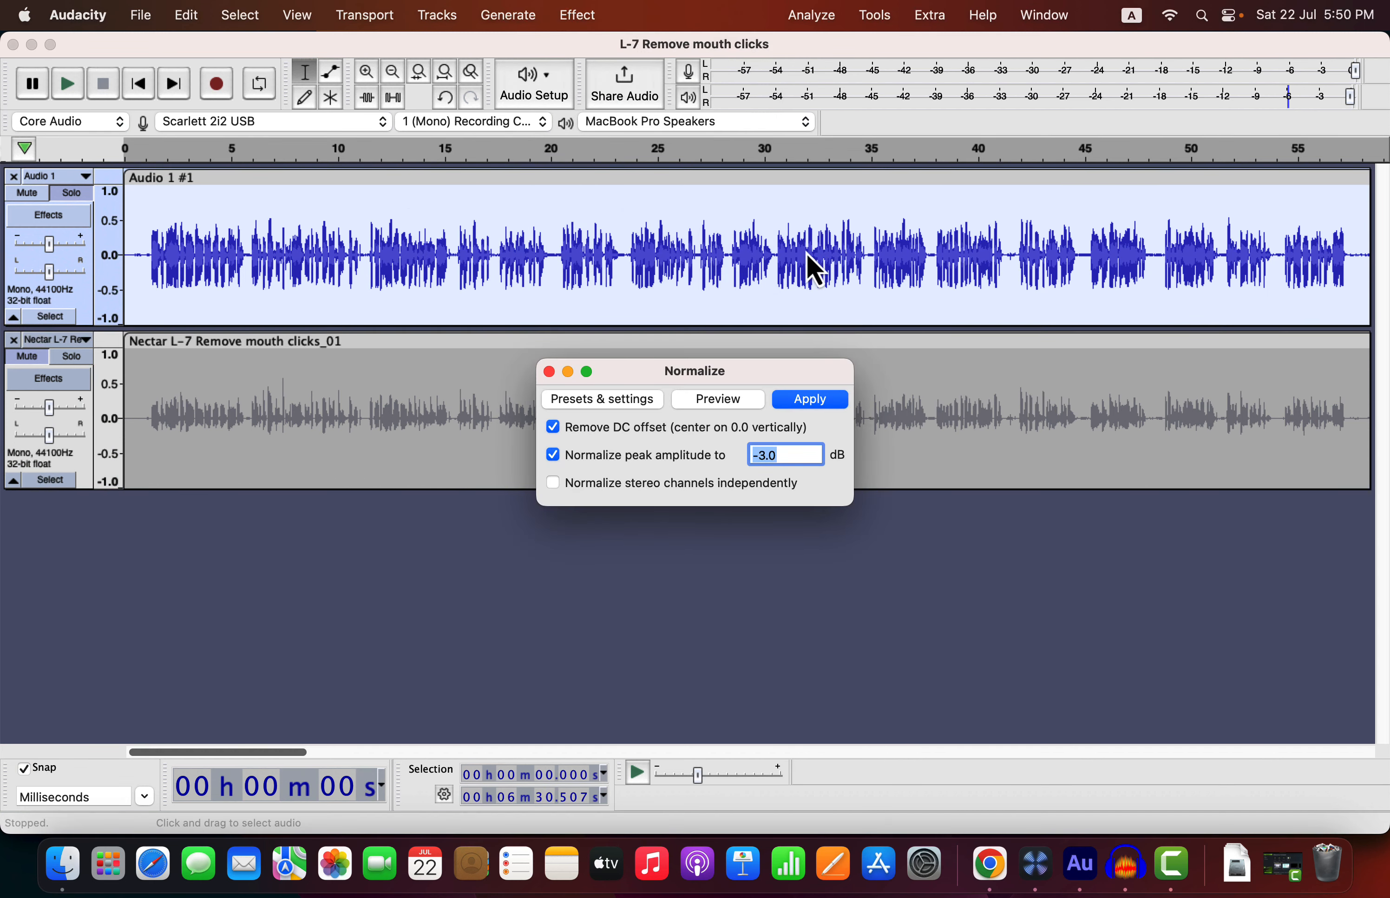
pyautogui.click(767, 460)
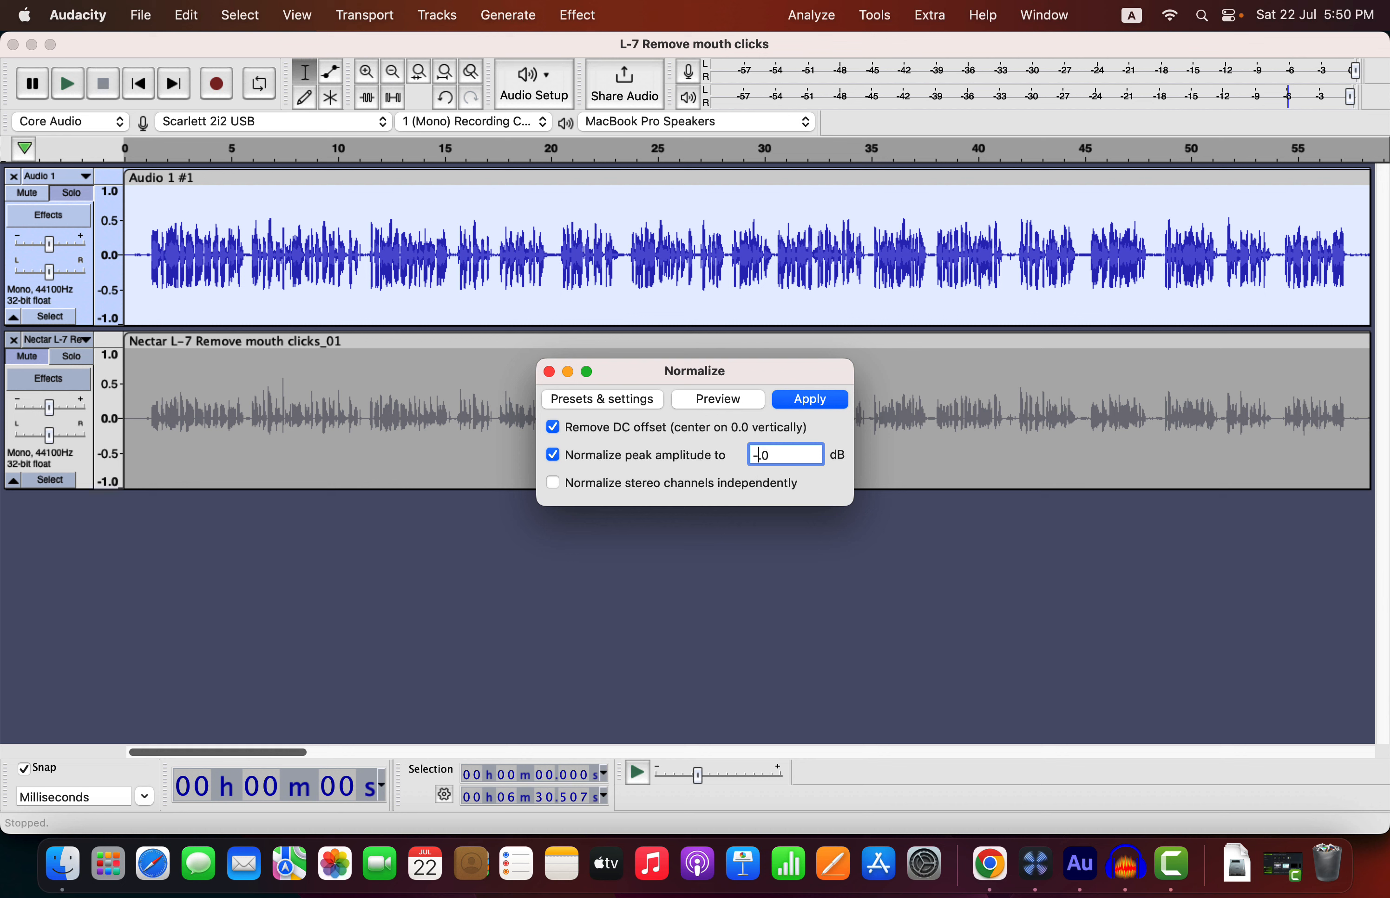
pyautogui.click(819, 400)
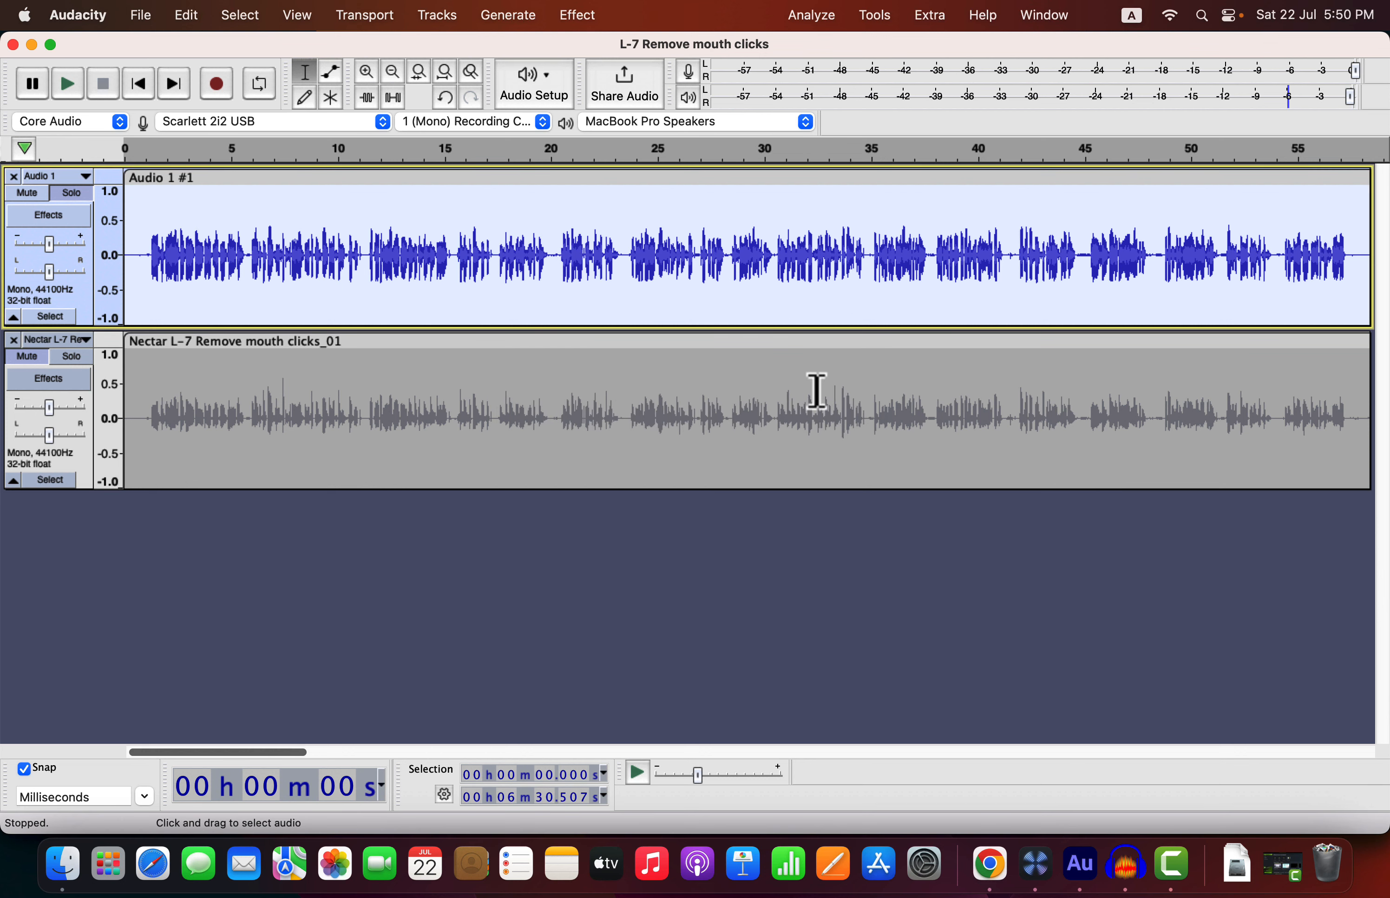
# Step: Play the soloed Audio 1 track from about 0.7 seconds, and solo and play the Nectar track from the same point
pyautogui.click(139, 255)
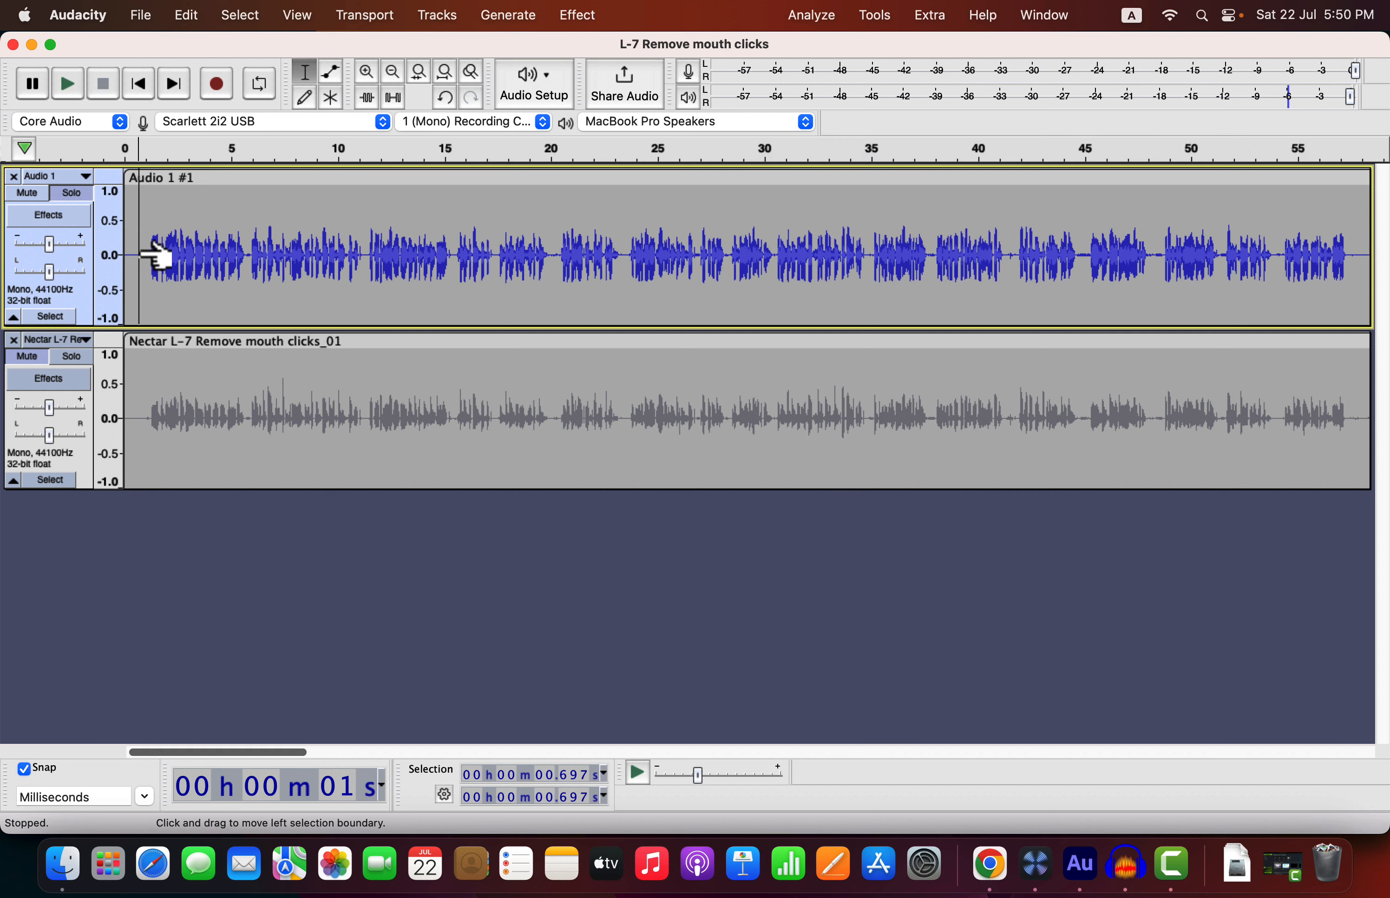
pyautogui.press('space')
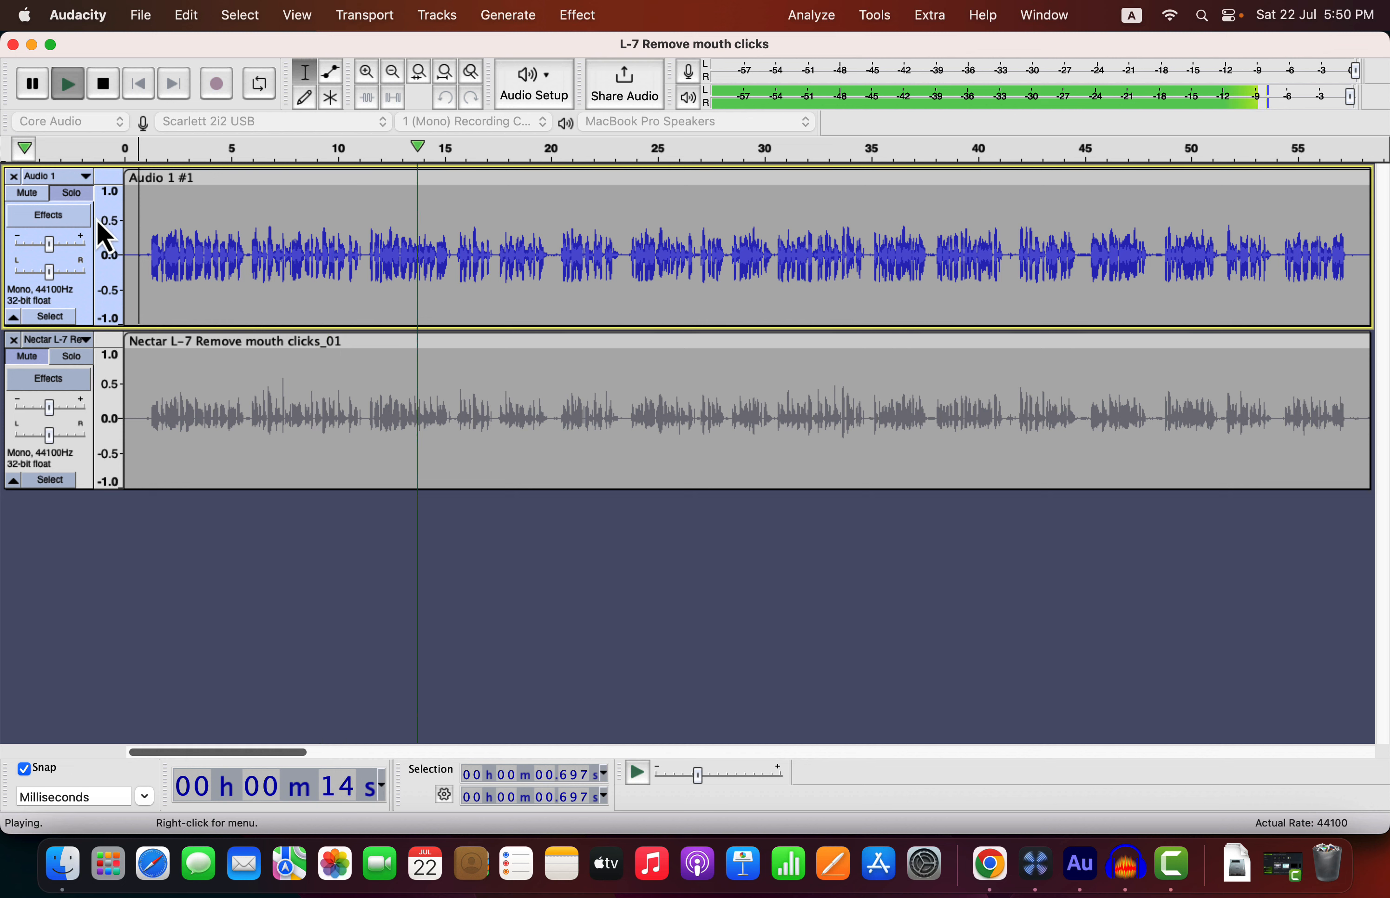
pyautogui.press('space')
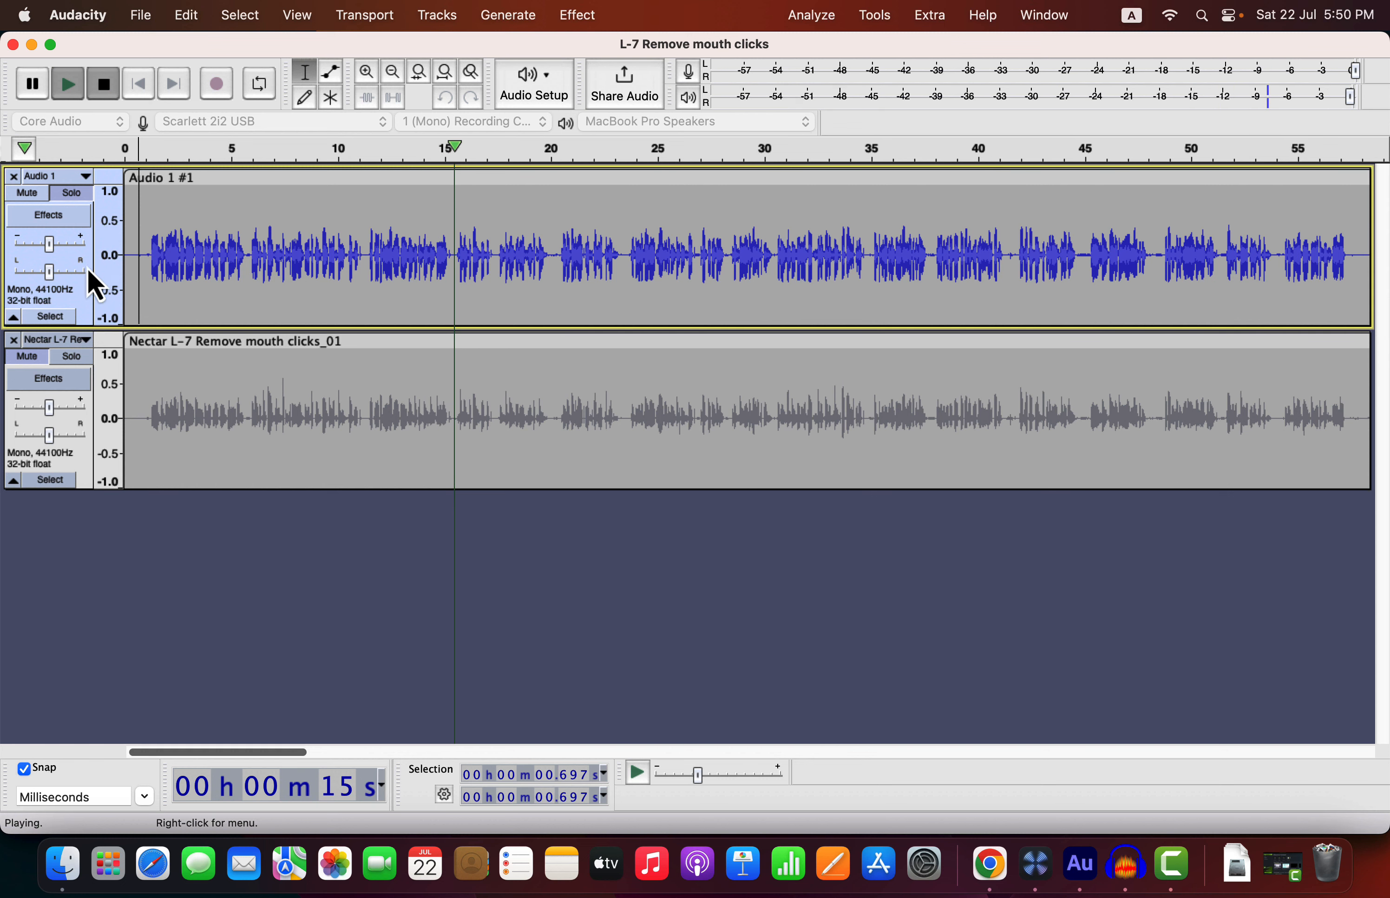
pyautogui.click(80, 353)
pyautogui.press('space')
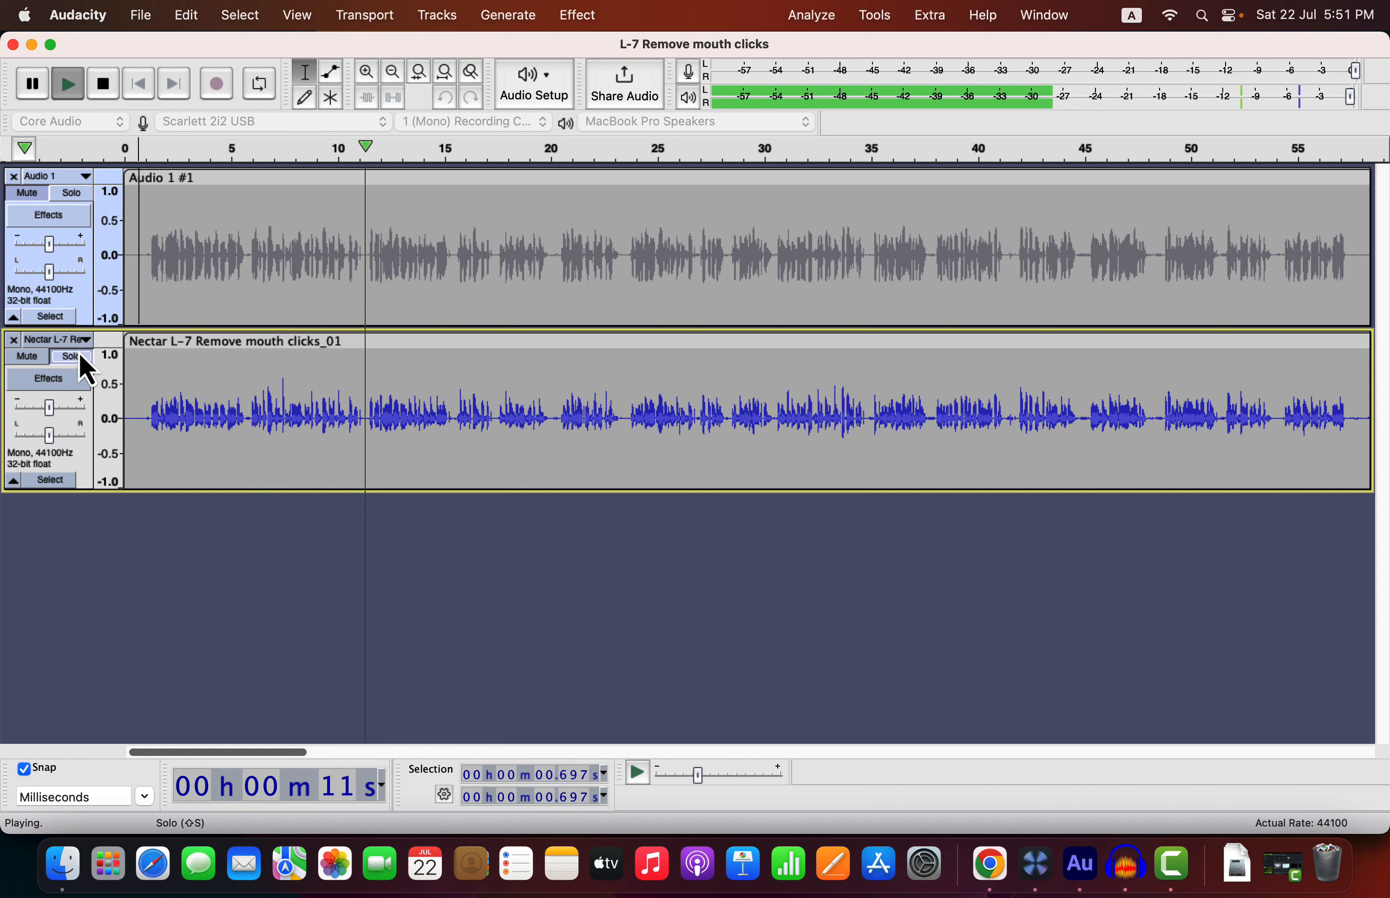
pyautogui.press('space')
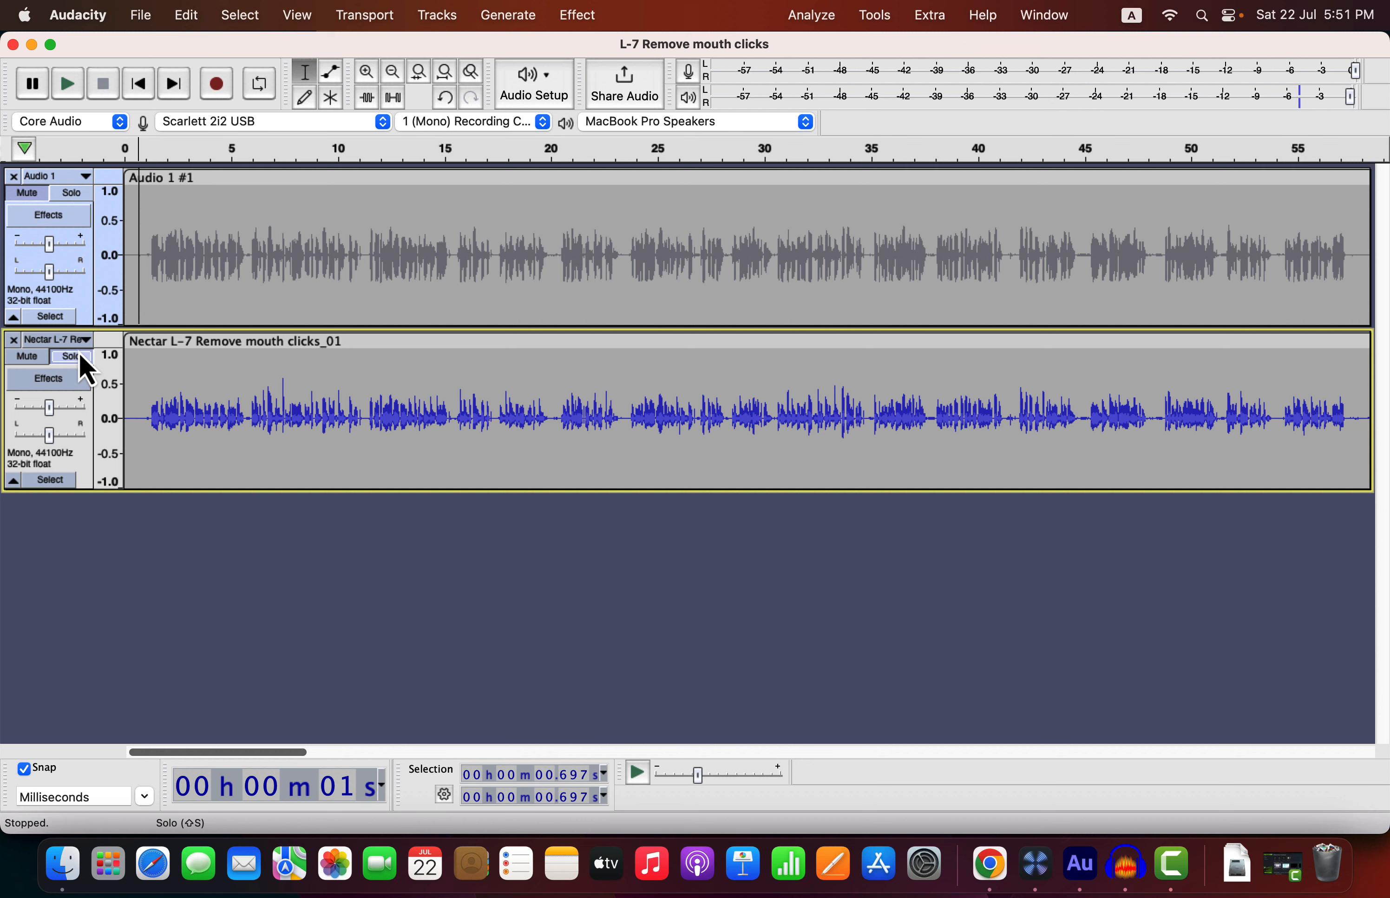
# Step: Start a macro import from the Macro Manager and preview the Clear Vocal, Ess Reduction and Improve Overall Experience files
pyautogui.click(275, 263)
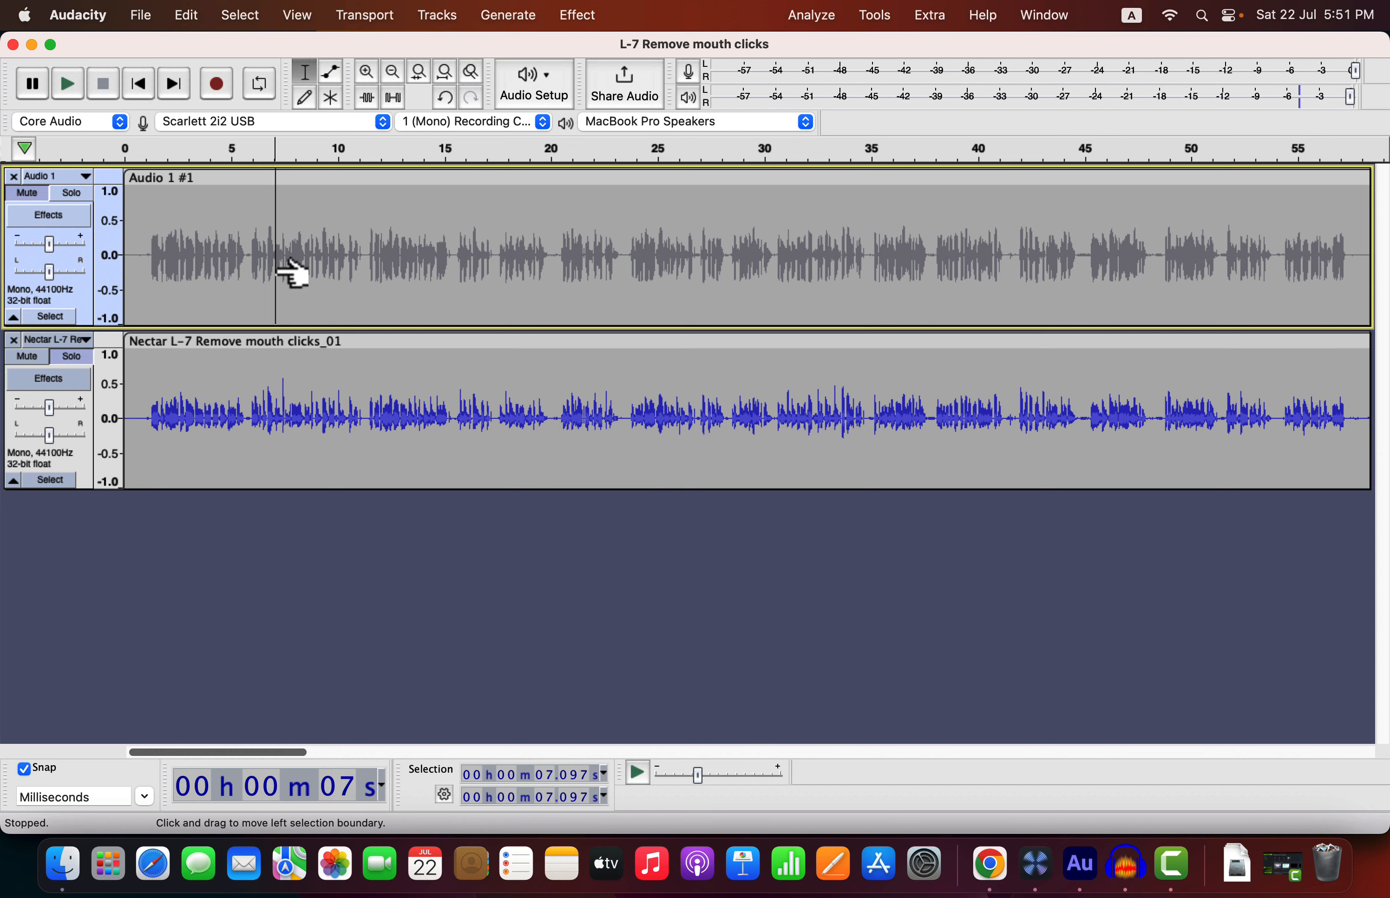
pyautogui.click(875, 16)
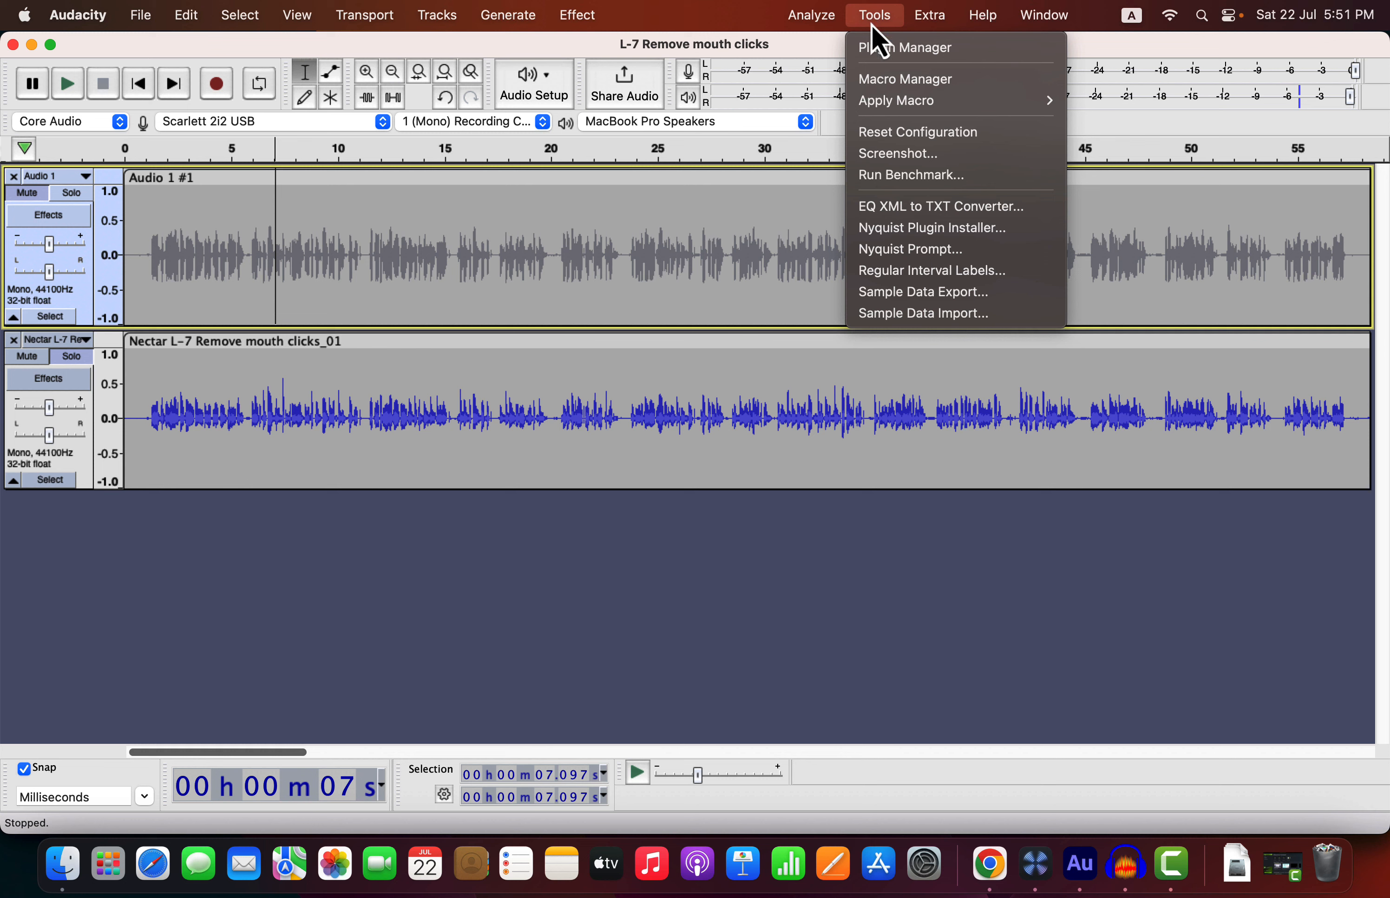
pyautogui.moveTo(889, 117)
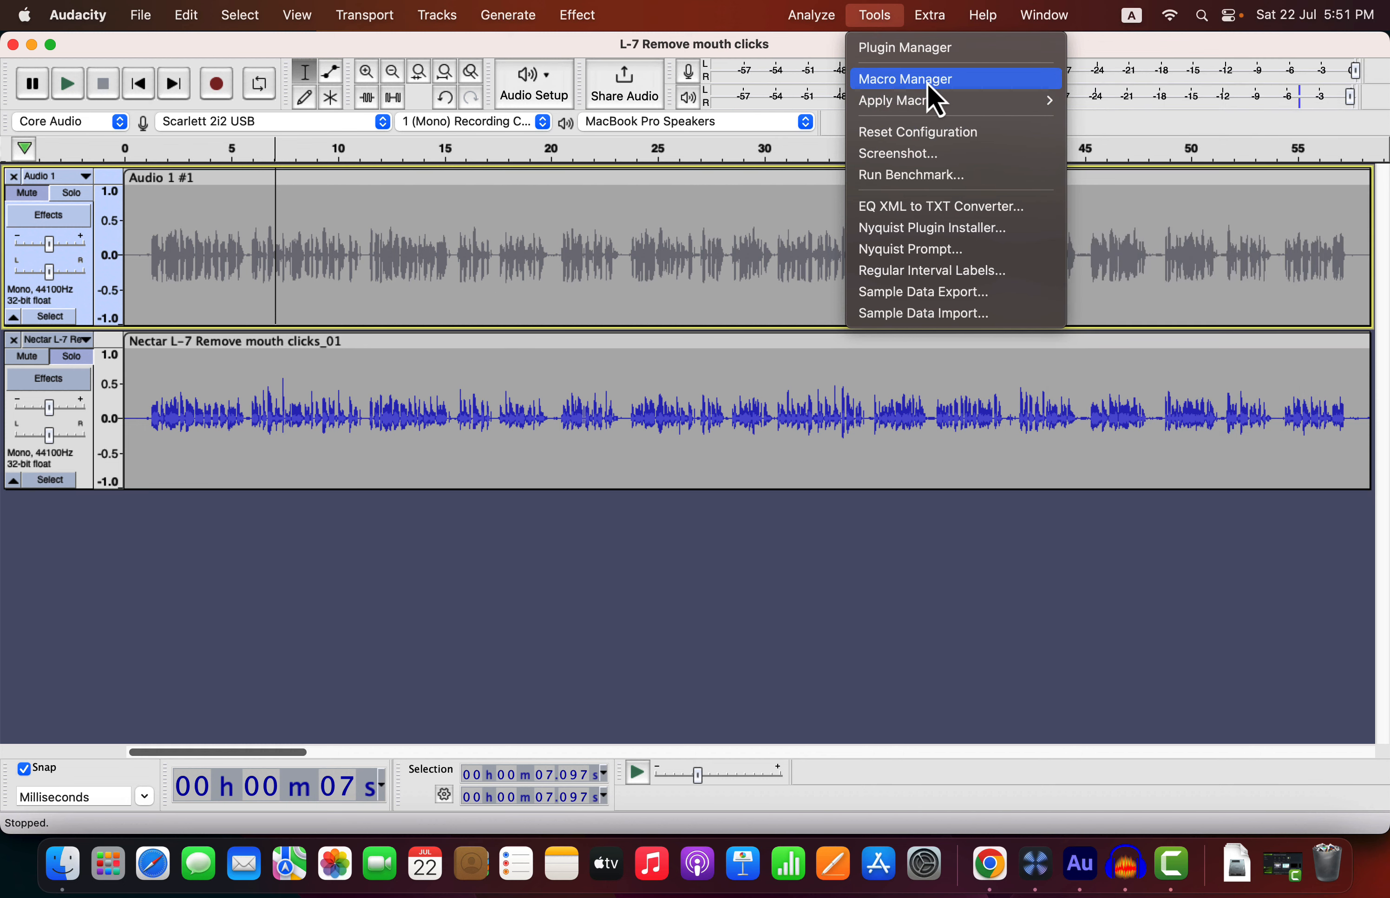
pyautogui.click(929, 84)
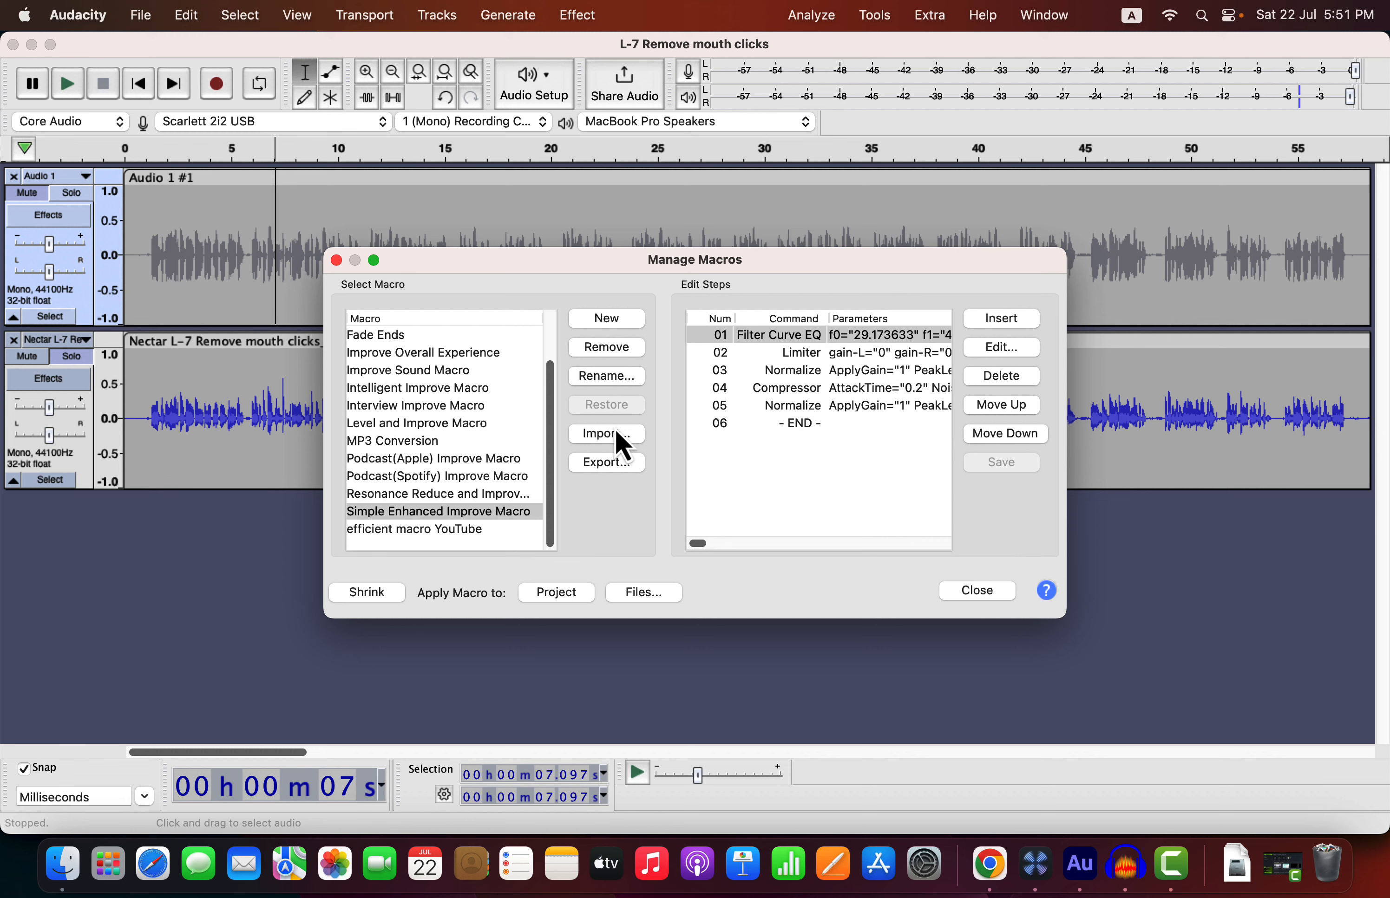
pyautogui.click(609, 434)
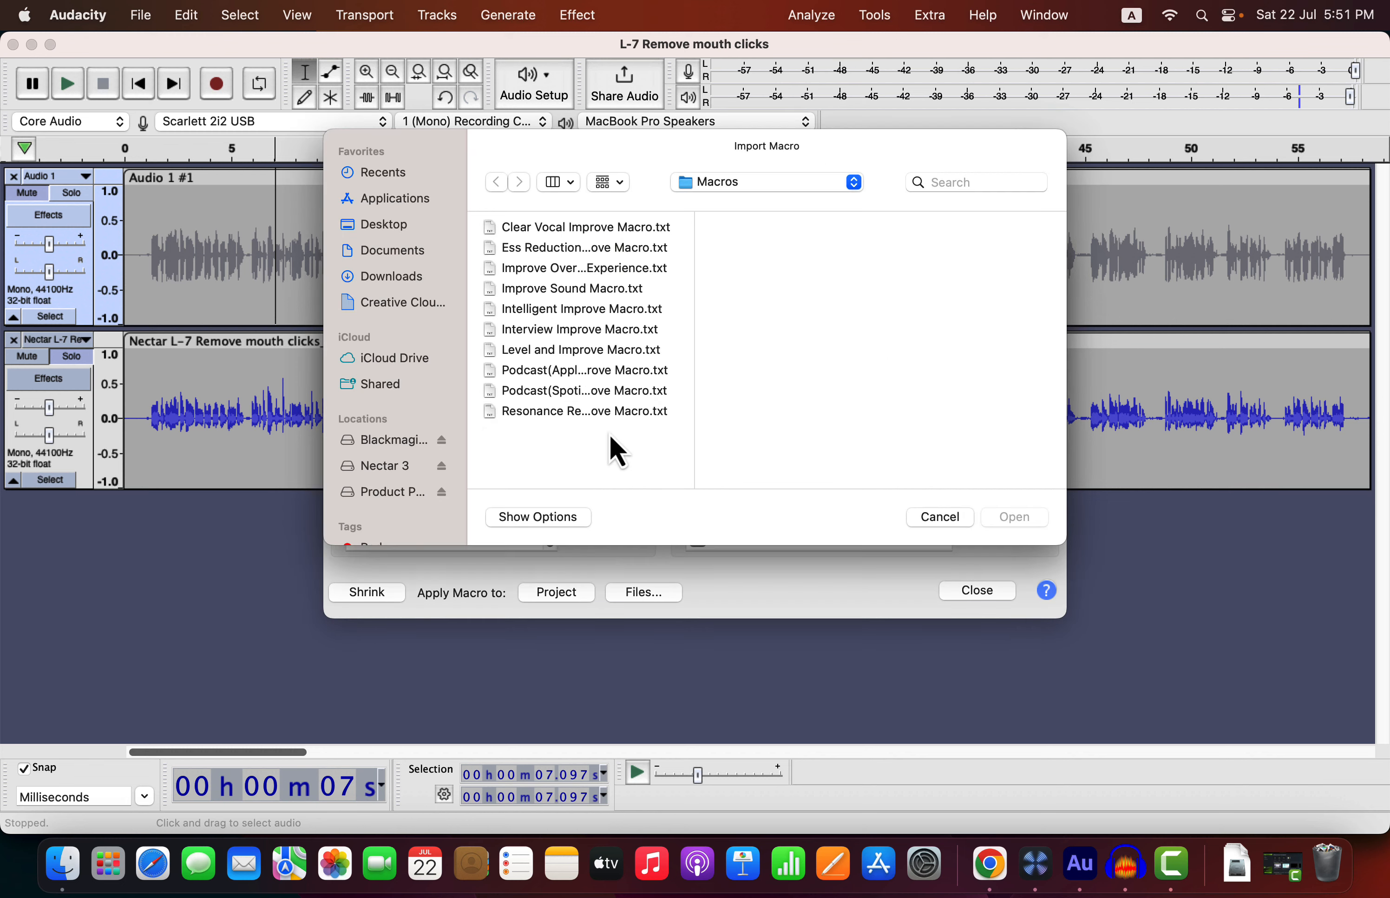
pyautogui.click(611, 231)
pyautogui.click(608, 244)
pyautogui.click(615, 268)
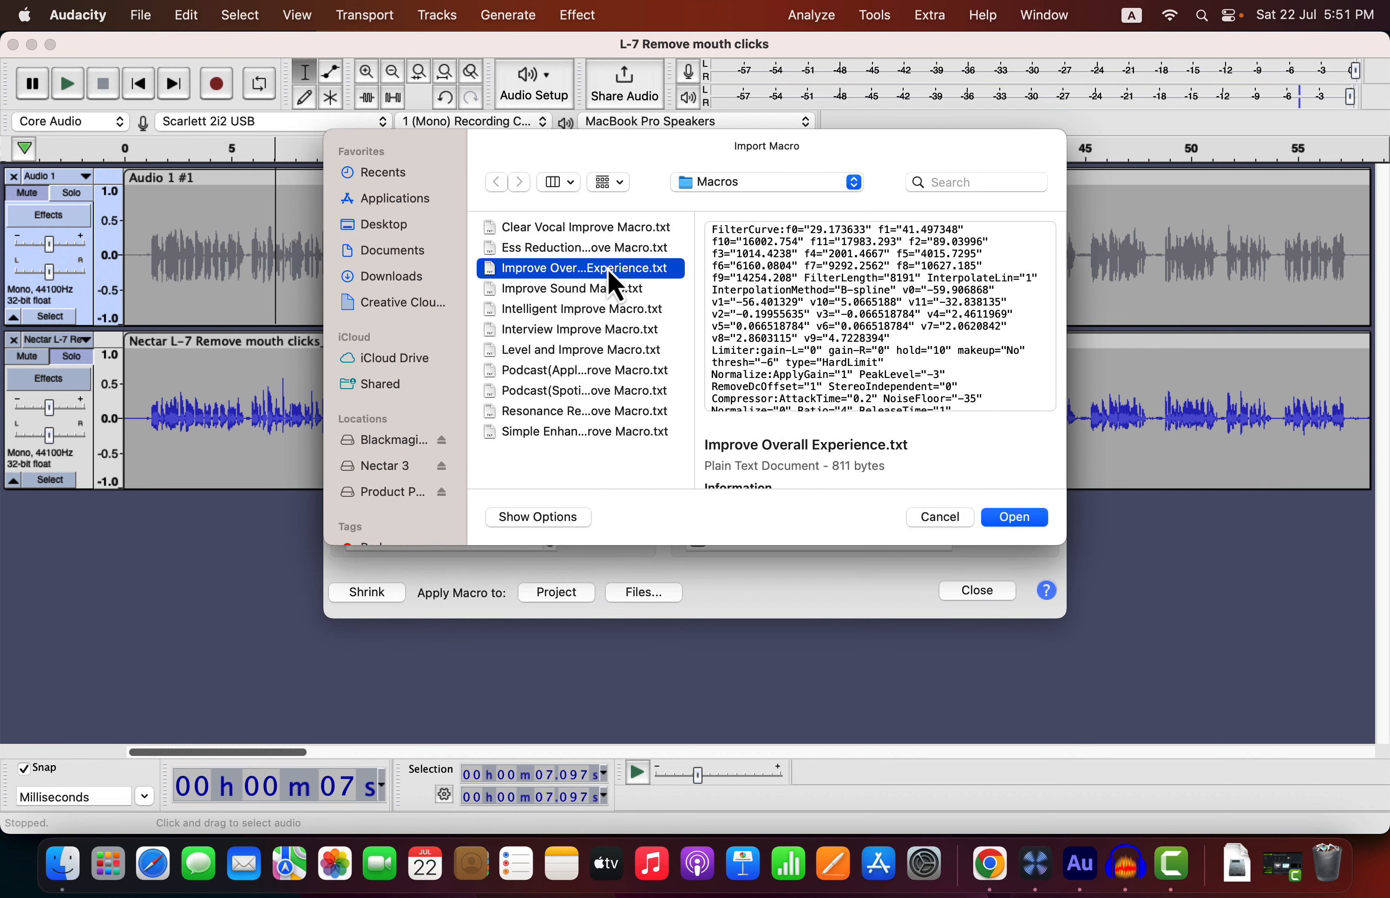
# Step: Browse to the Macros folder inside Macros and EQs, and preview the Clear Vocal and Podcast(Apple) Improve Macro files
pyautogui.click(738, 184)
pyautogui.click(738, 206)
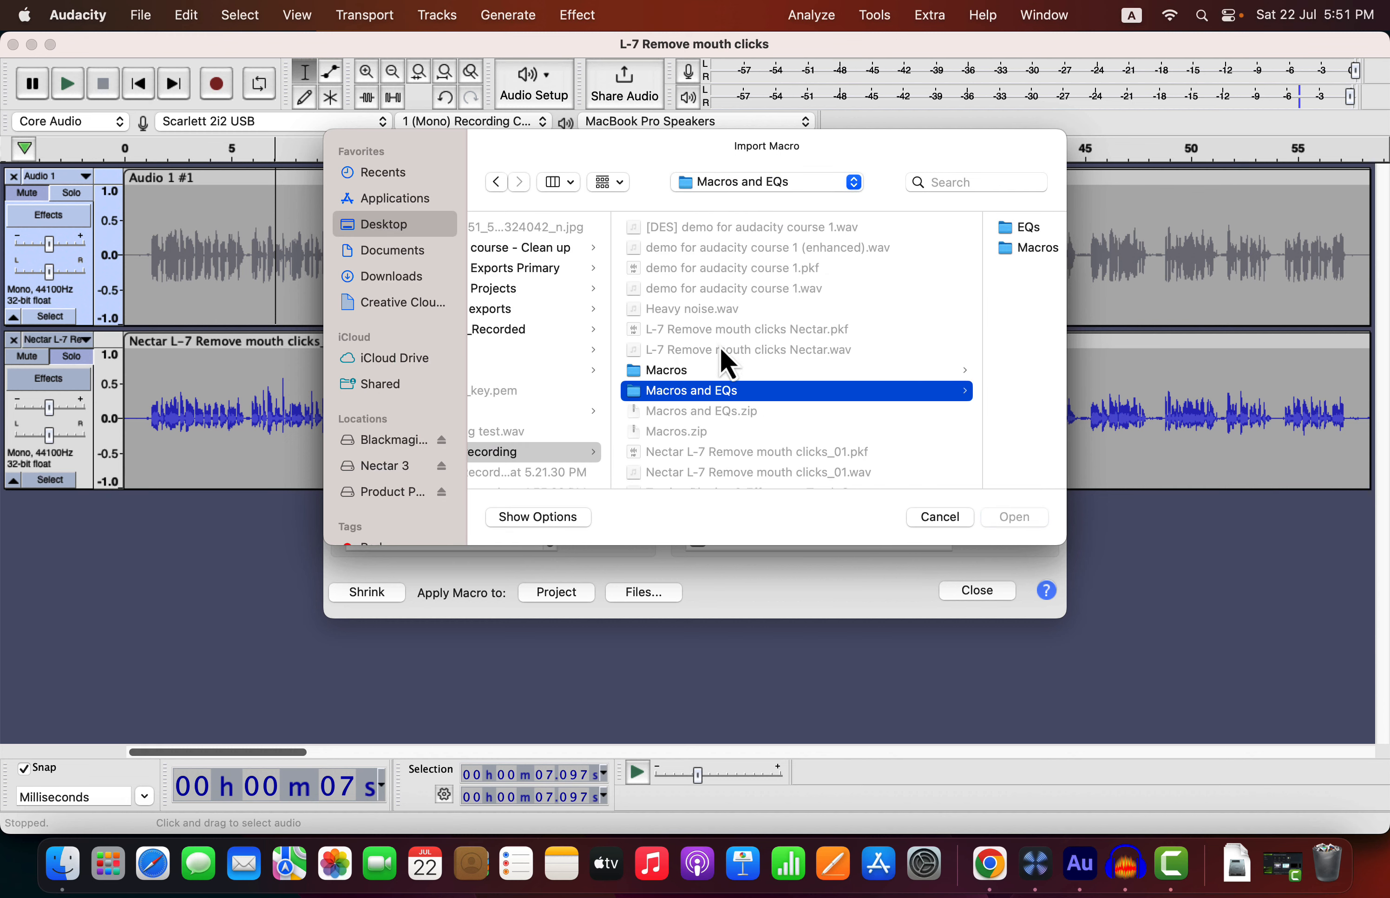
pyautogui.click(1017, 249)
pyautogui.click(934, 229)
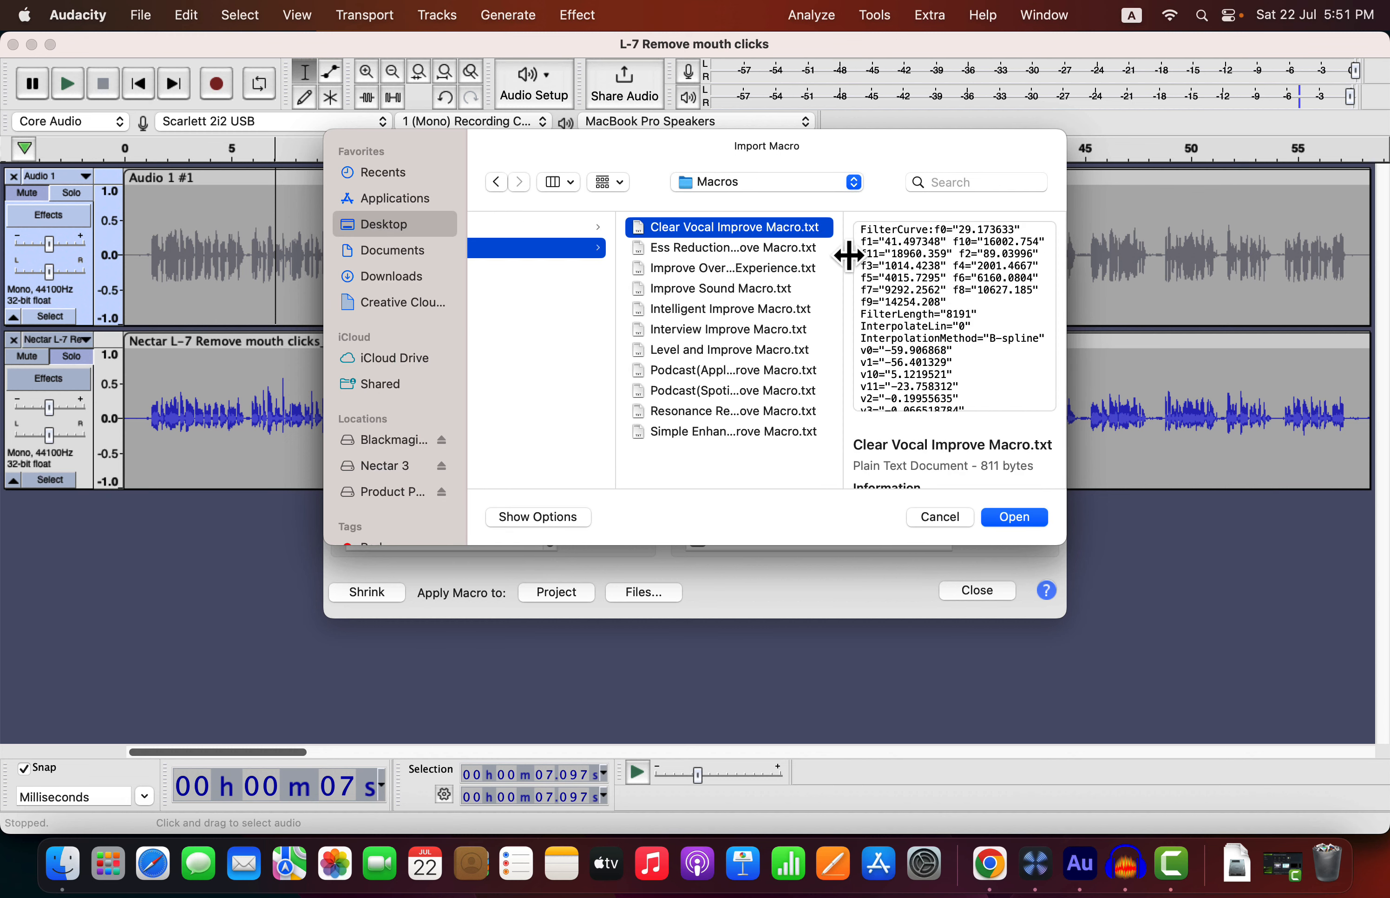
pyautogui.click(688, 372)
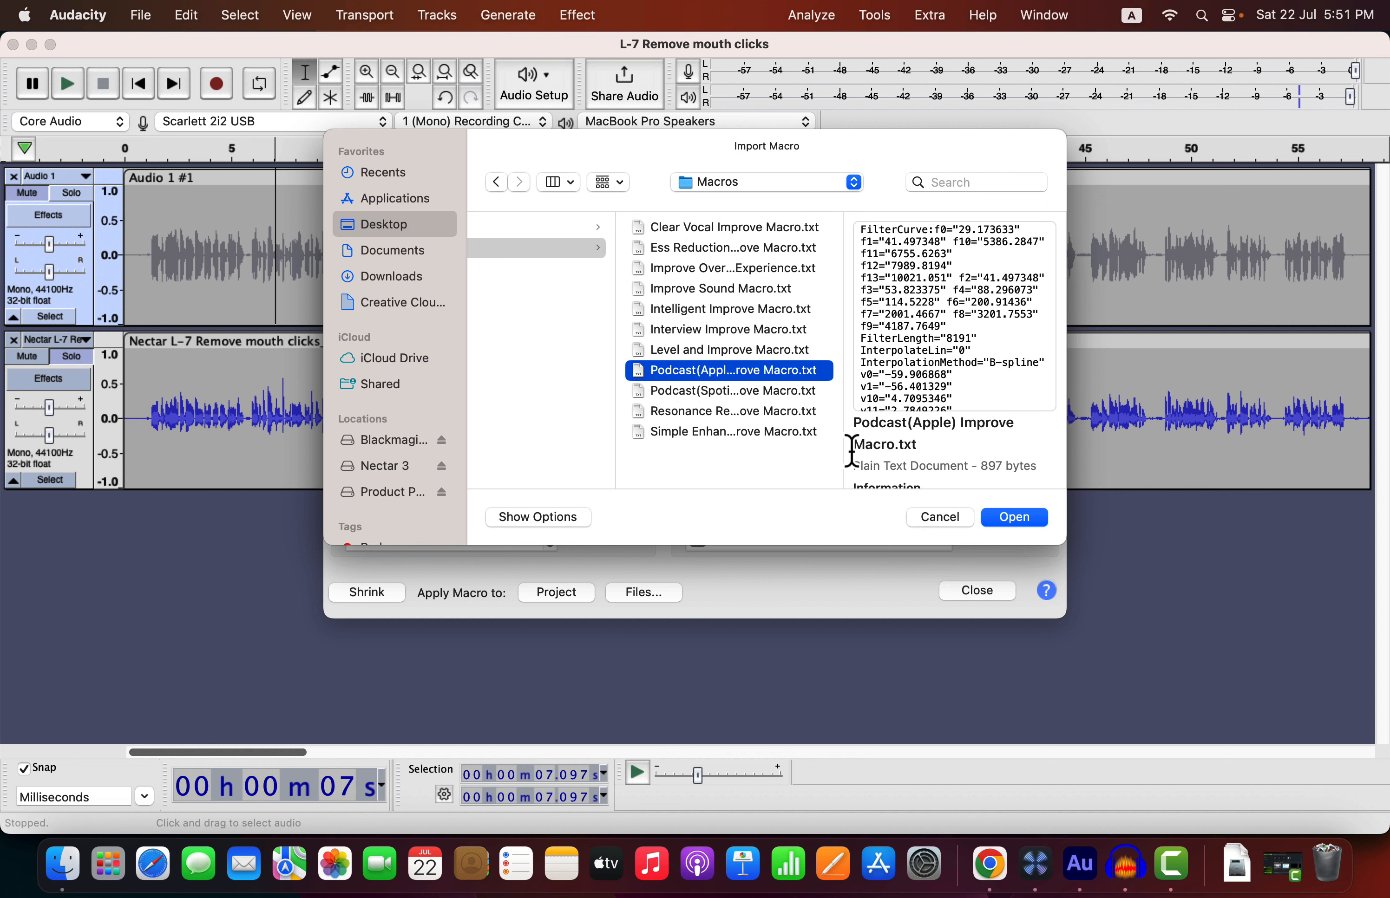
# Step: Preview the Simple Enhanced and Resonance Reduce macro files without importing, and inspect the Normalize and Compressor steps of the Simple Enhanced Improve Macro
pyautogui.click(803, 433)
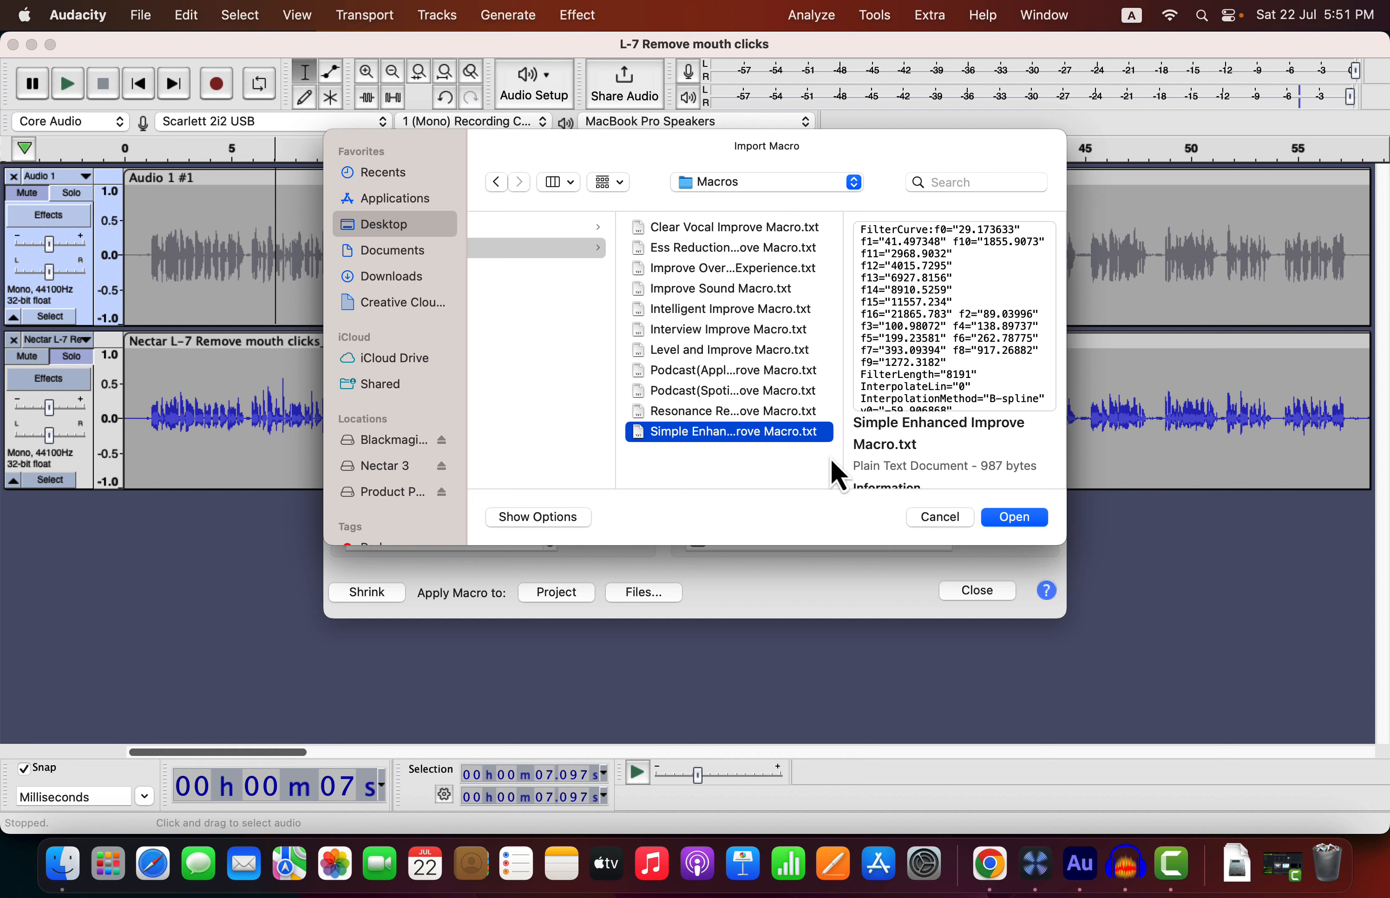
pyautogui.click(783, 412)
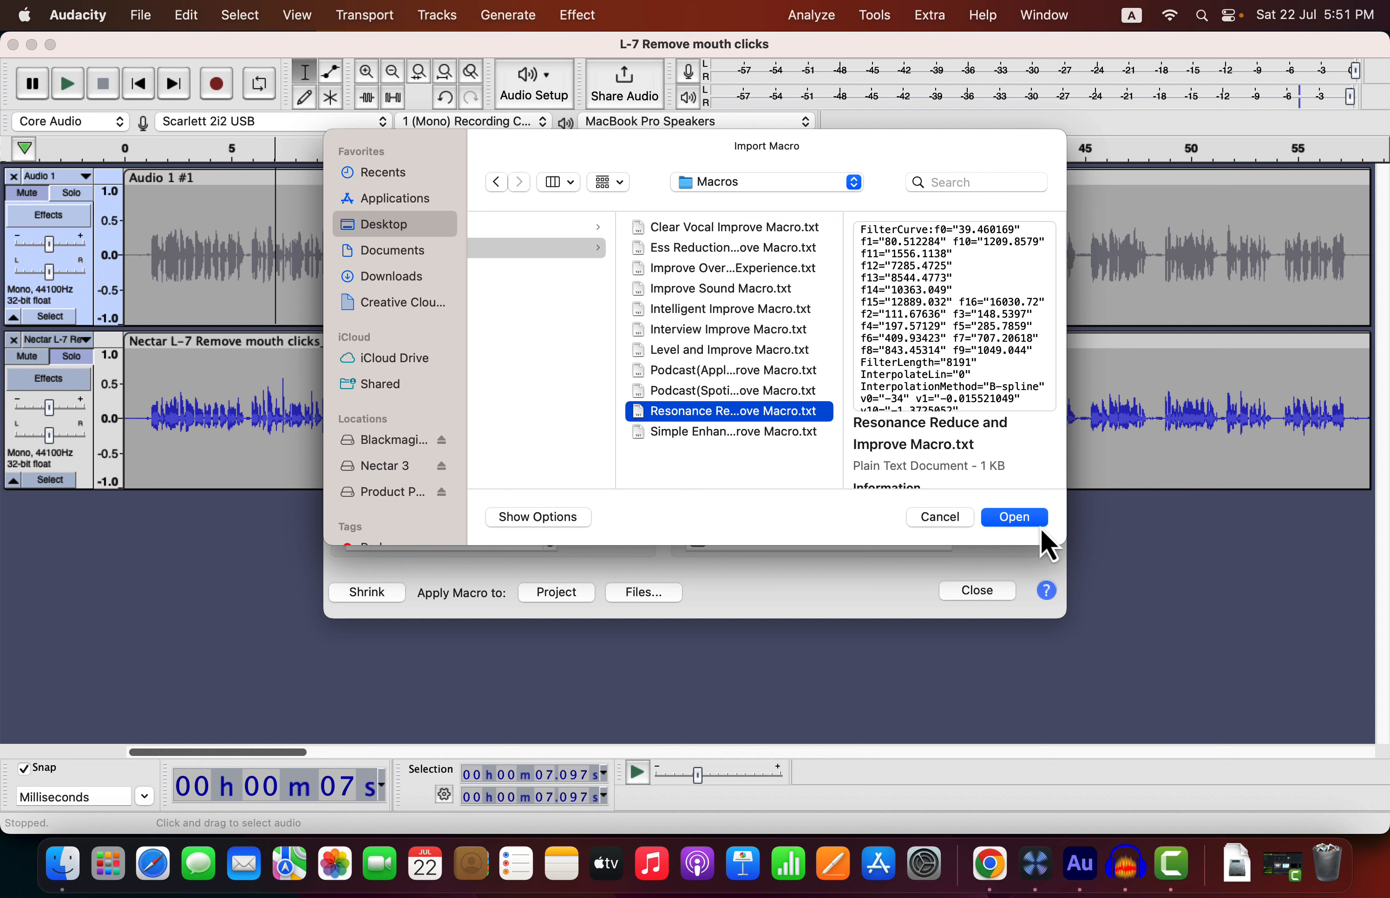
pyautogui.click(934, 517)
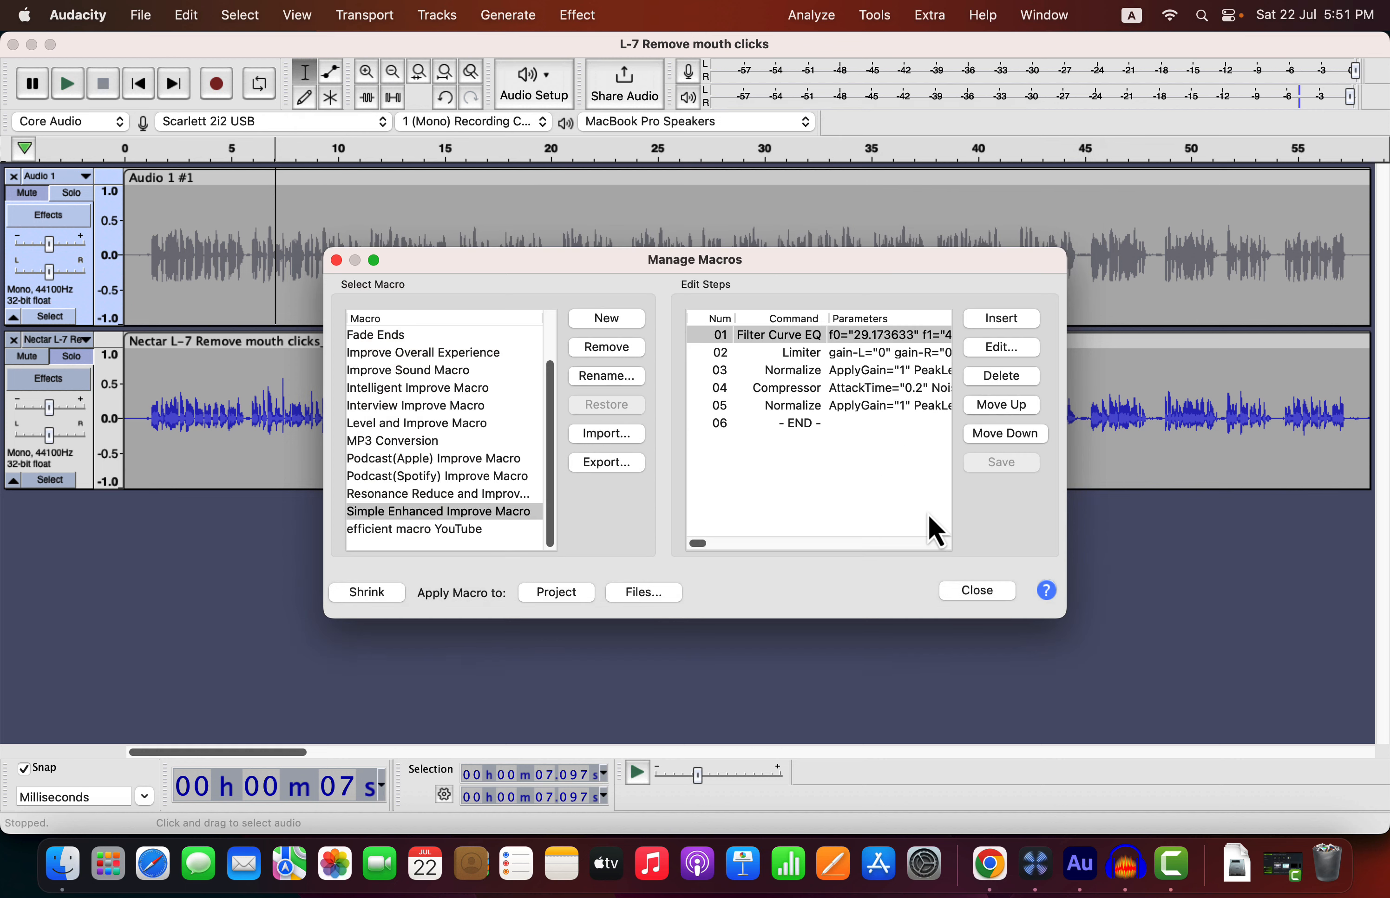
pyautogui.click(877, 408)
pyautogui.click(788, 390)
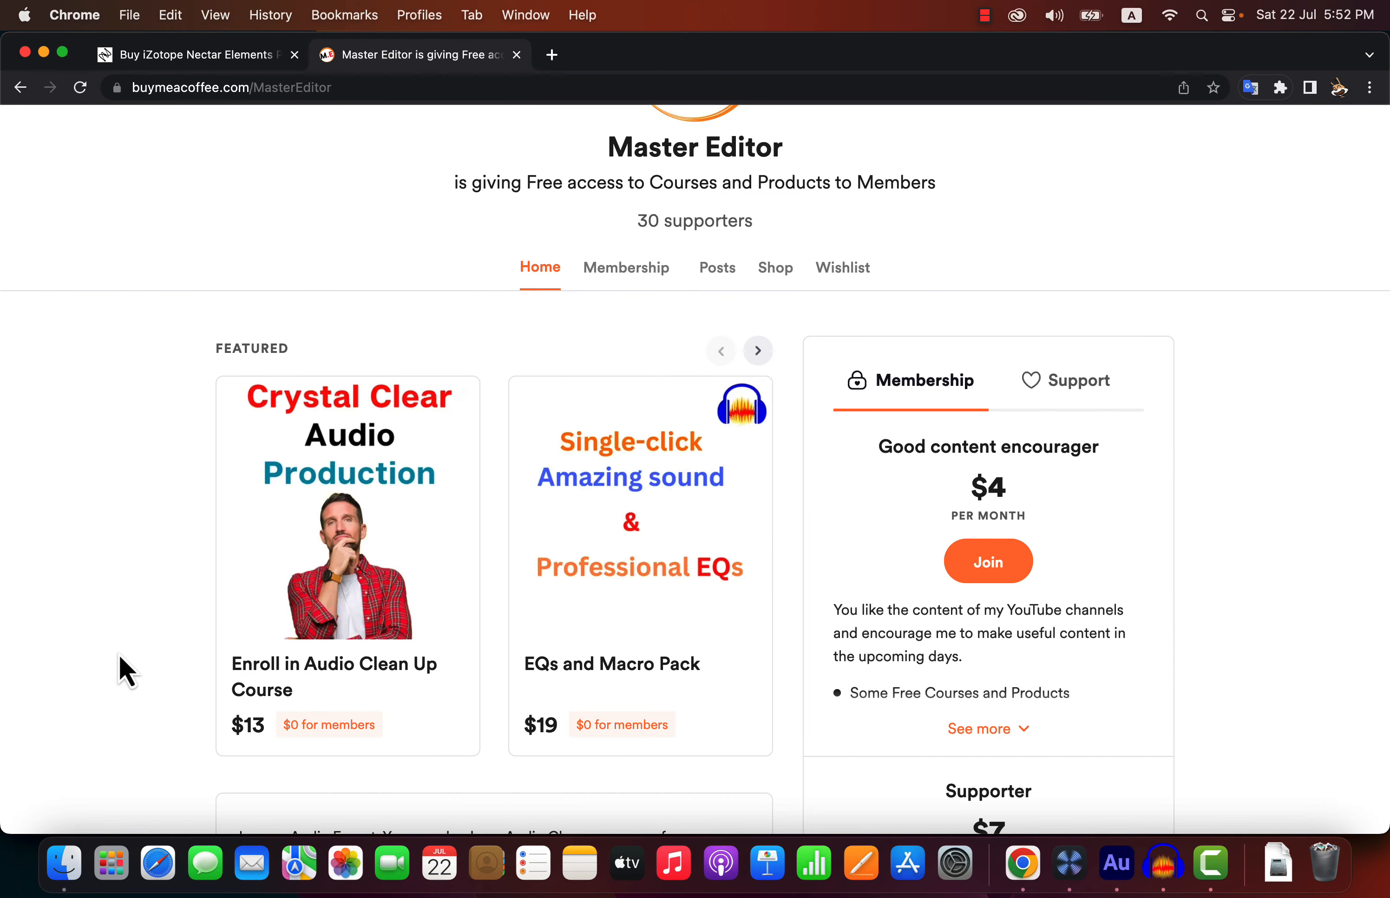
# Step: Switch to the Master Editor page in Chrome, open the EQs and Macro Pack product and read through its description
pyautogui.click(597, 672)
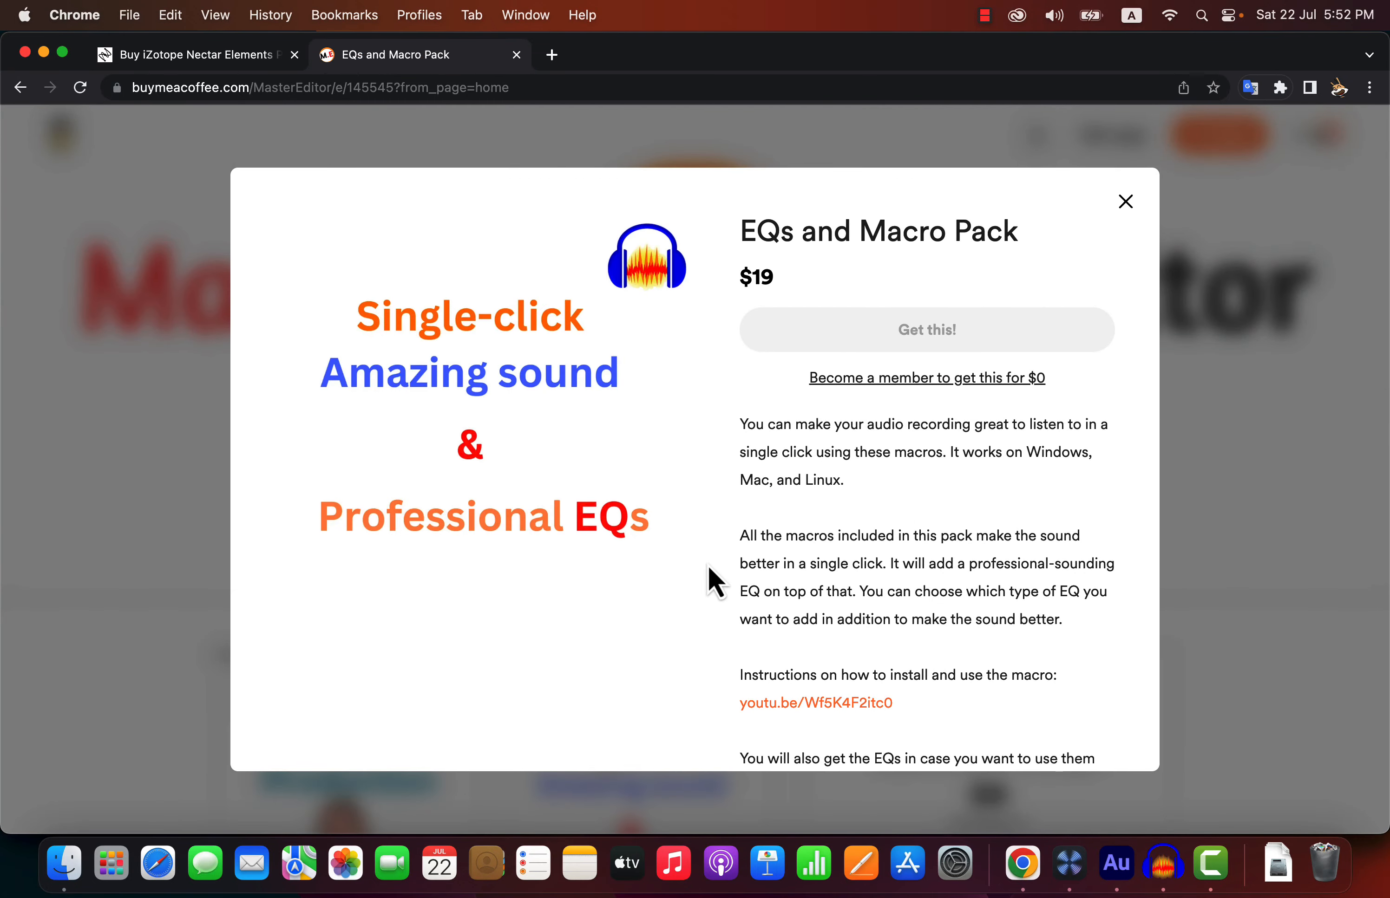
pyautogui.scroll(-5, 713, 581)
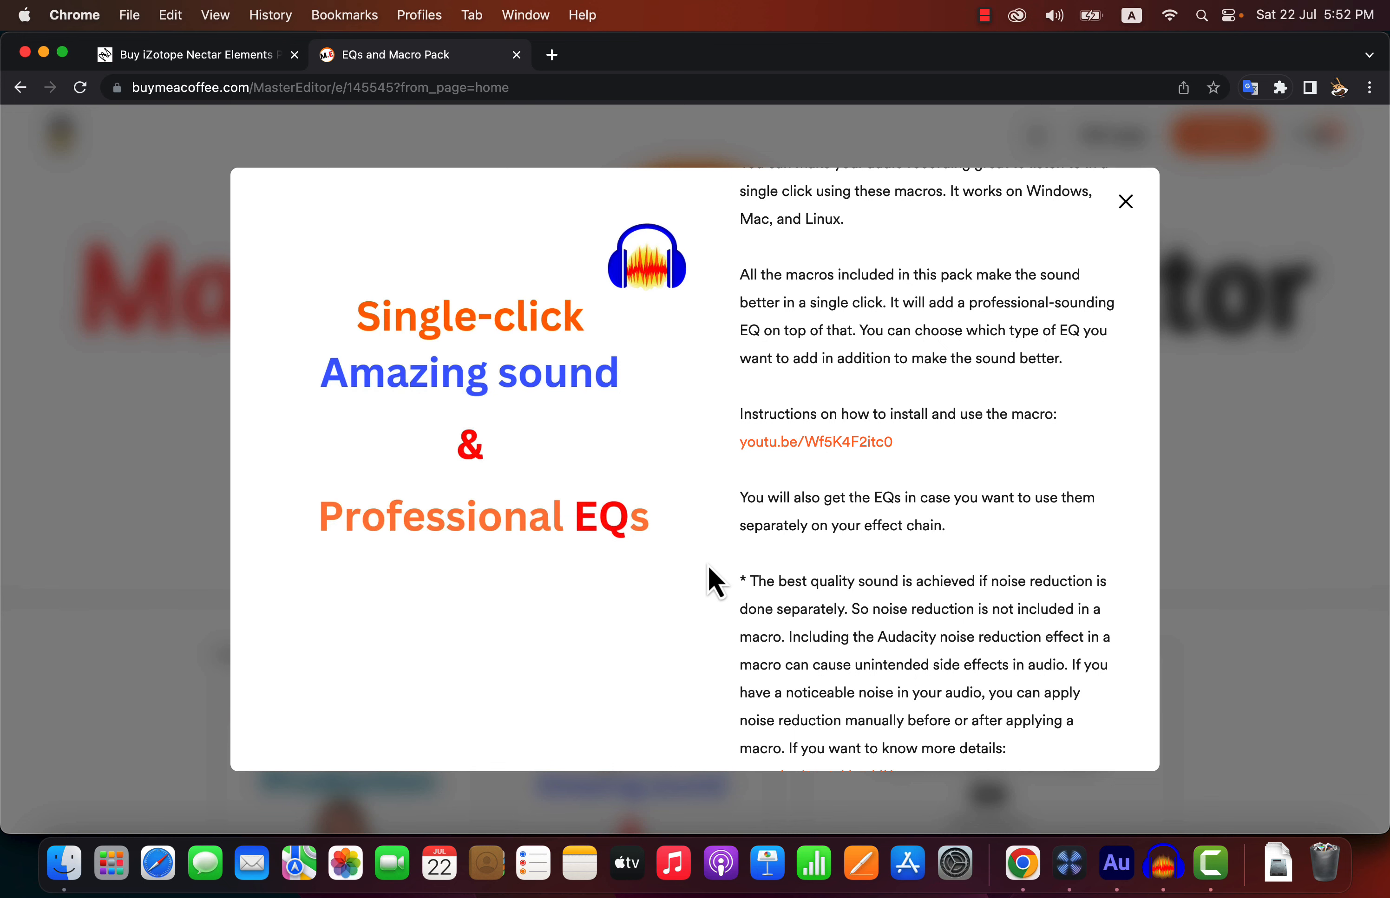
pyautogui.scroll(5, 713, 581)
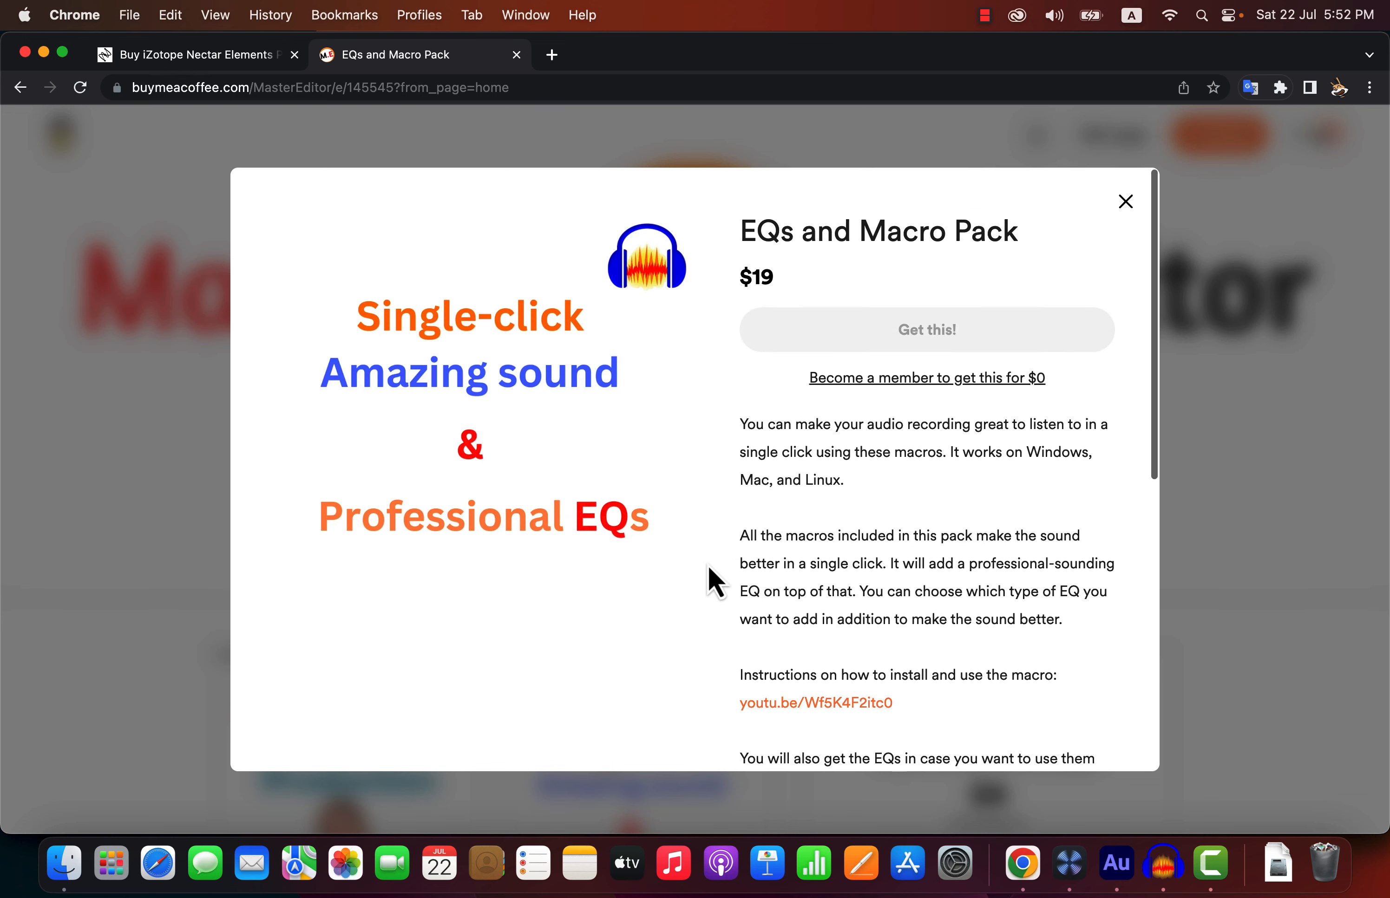
# Step: Switch to Finder and open the Macros folder inside Macros and EQs in Sample recording to view the macro text files
pyautogui.click(65, 865)
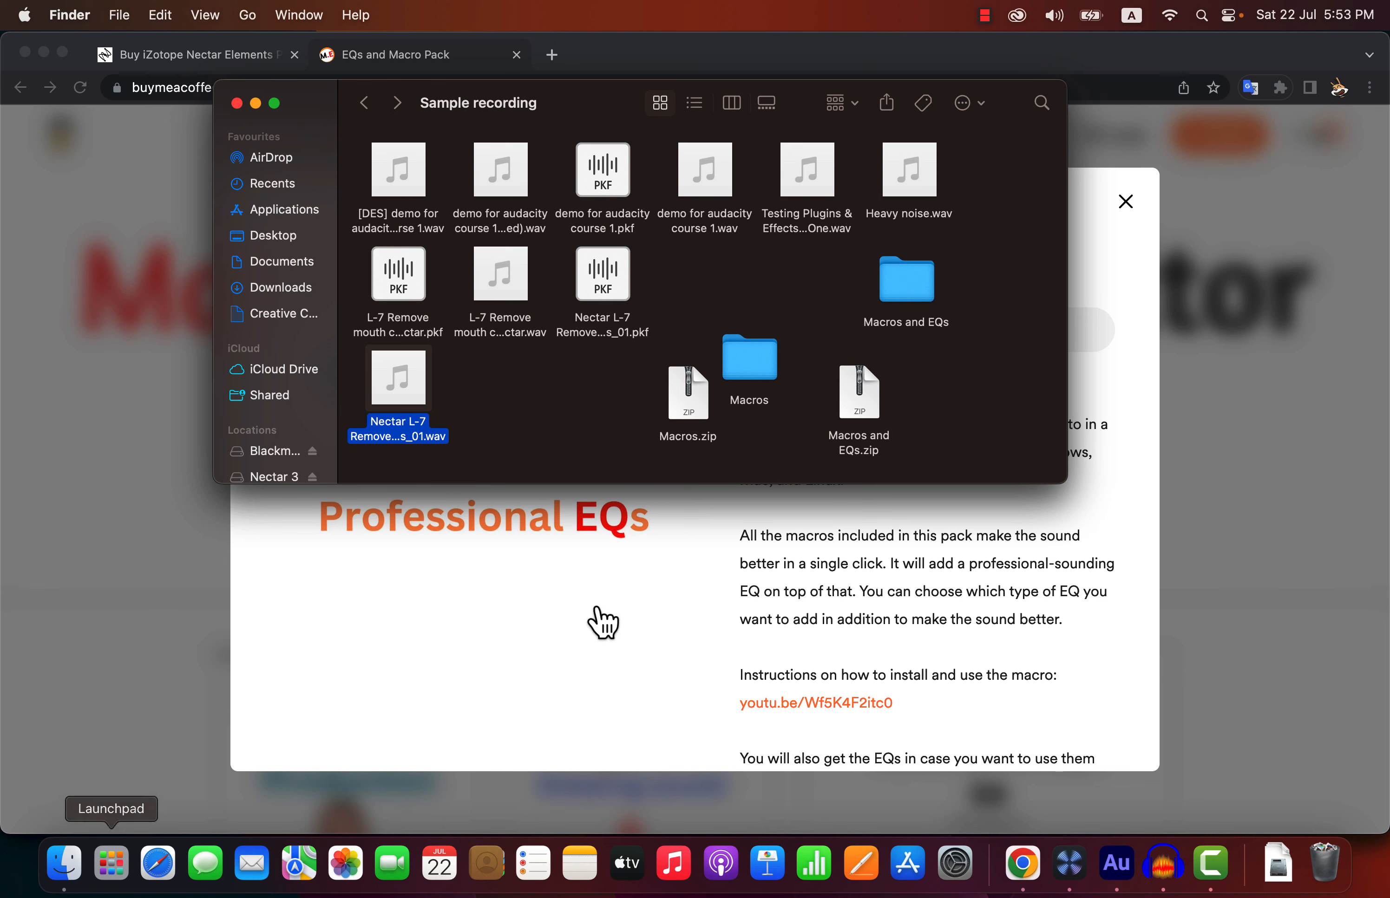
pyautogui.click(860, 444)
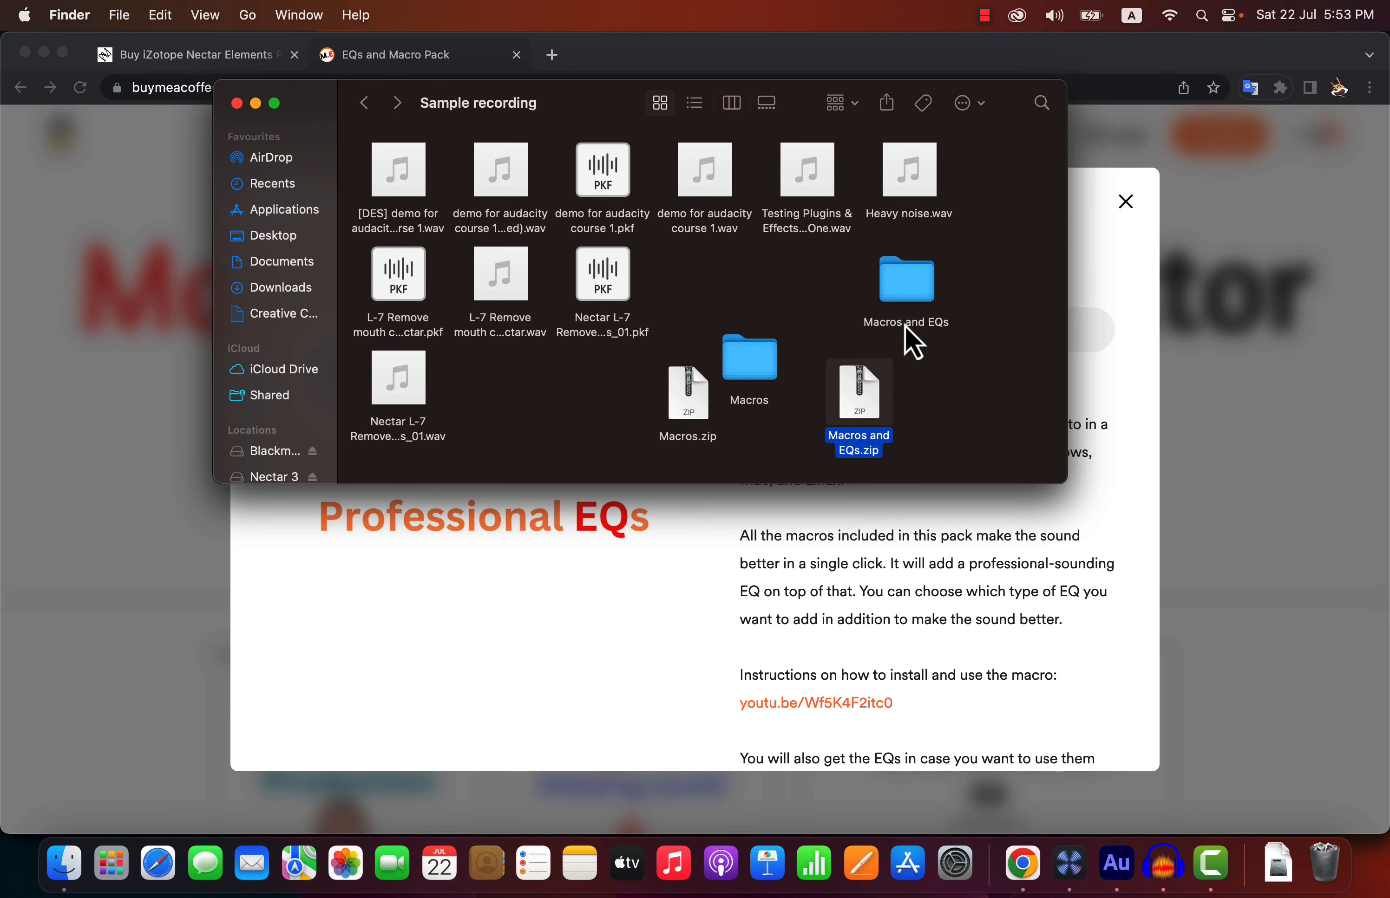
pyautogui.doubleClick(908, 292)
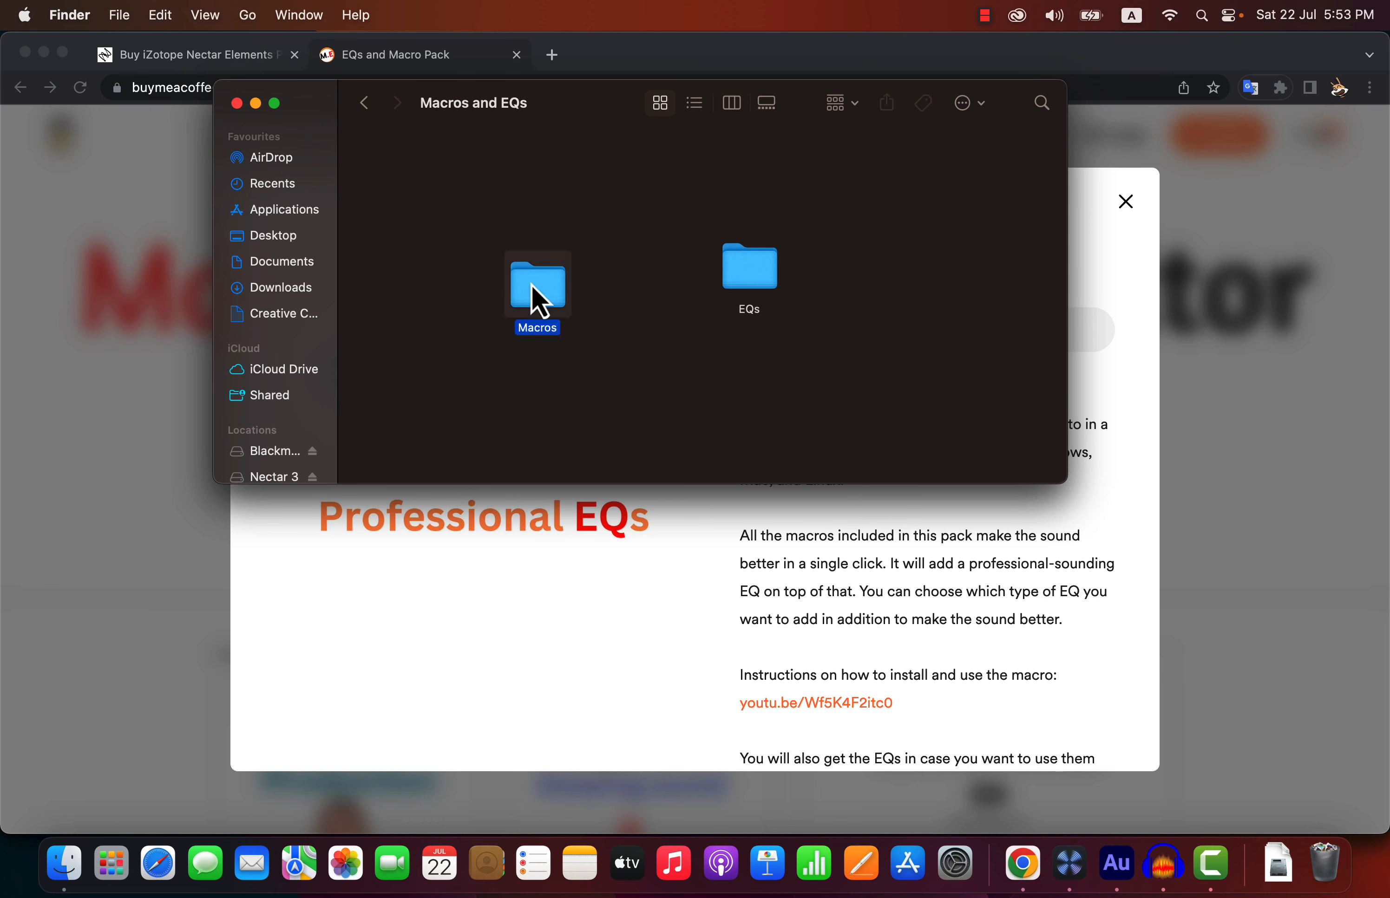
pyautogui.doubleClick(531, 290)
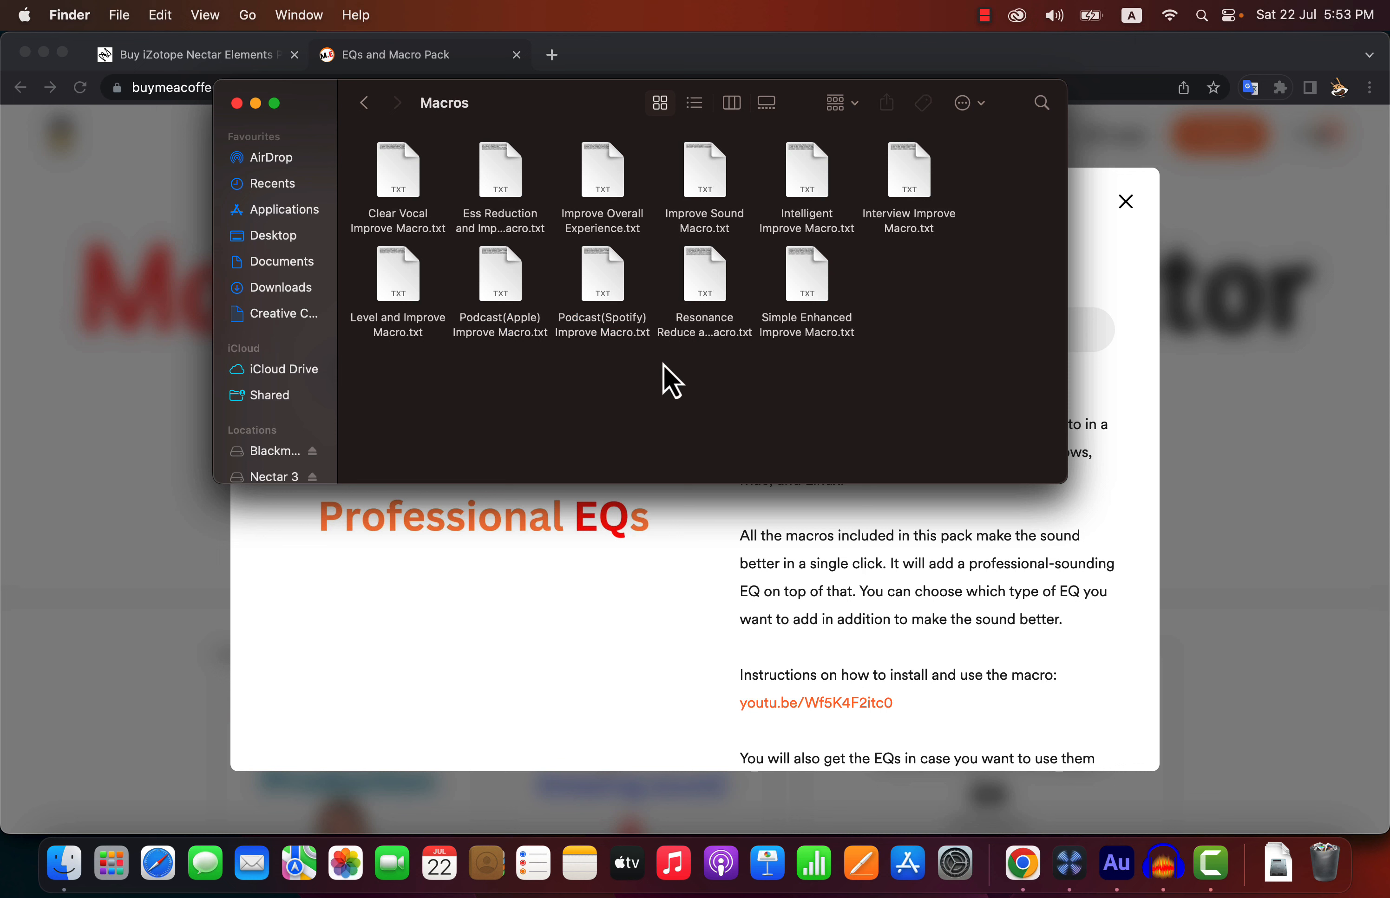